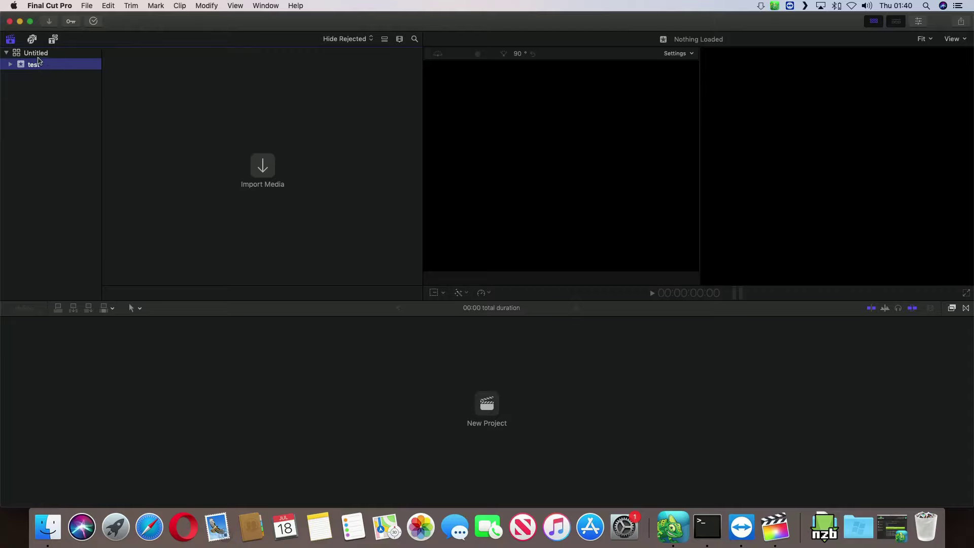
Create a new project named 'intro test' from the Untitled library's options
{"action": "left_click", "coordinate": [38, 57]}
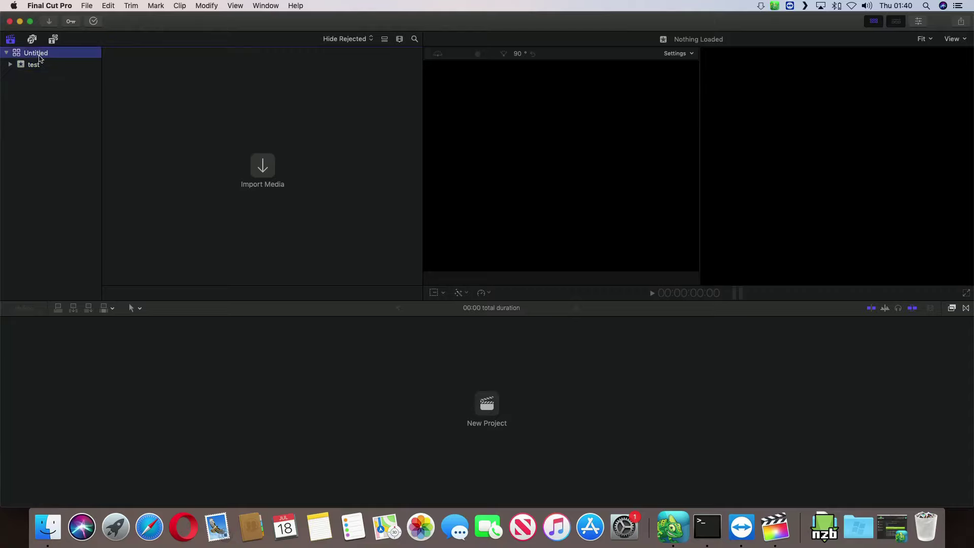
{"action": "right_click", "coordinate": [40, 57]}
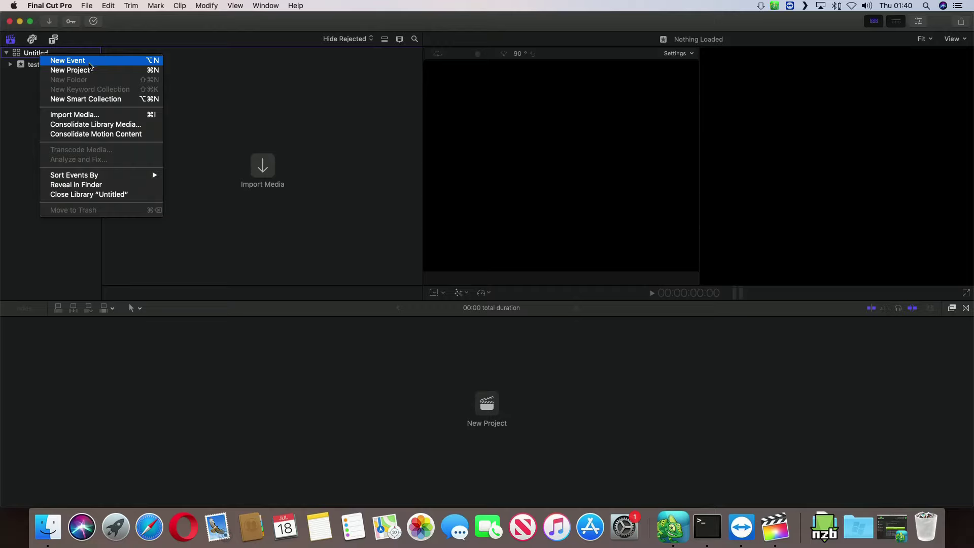
{"action": "left_click", "coordinate": [90, 70]}
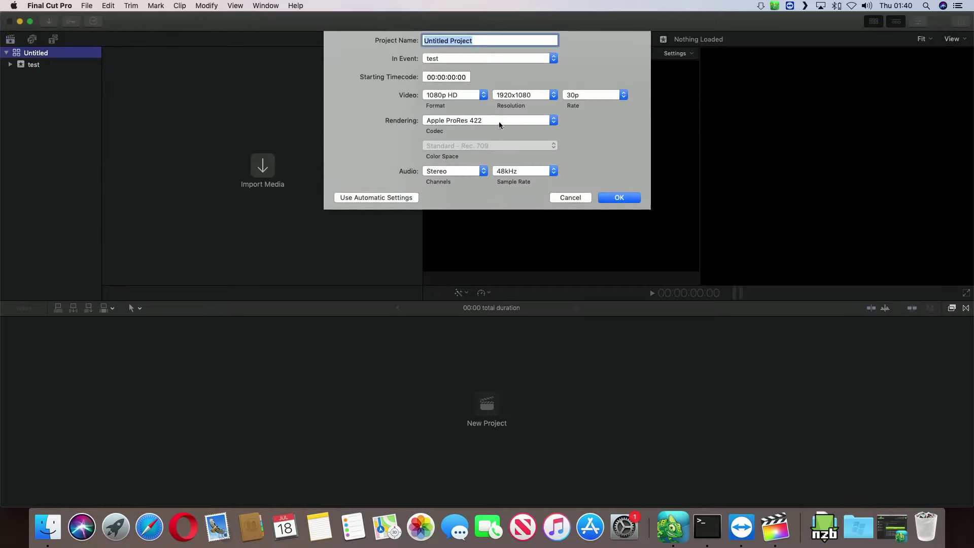
{"action": "type", "text": "int"}
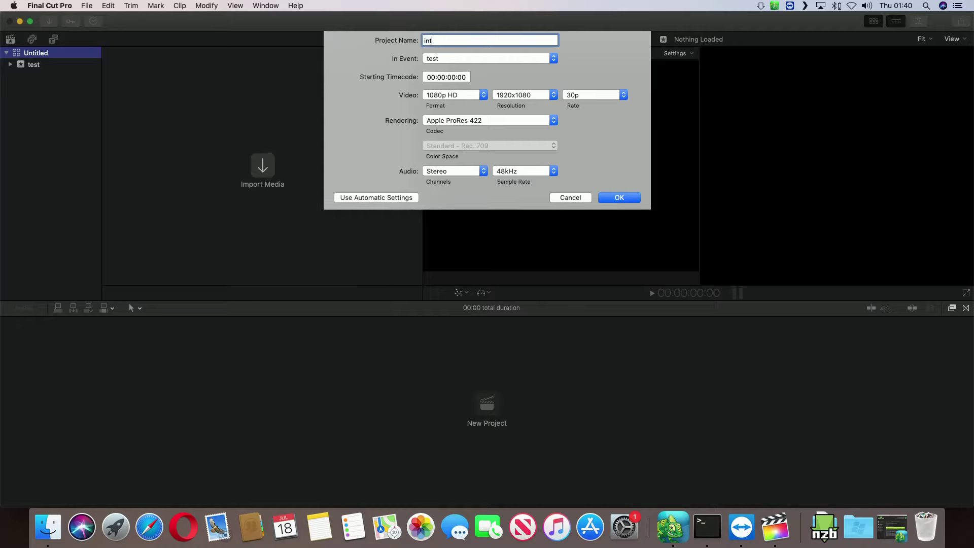
{"action": "type", "text": "ro test\\"}
{"action": "key", "text": "BackSpace"}
{"action": "key", "text": "Return"}
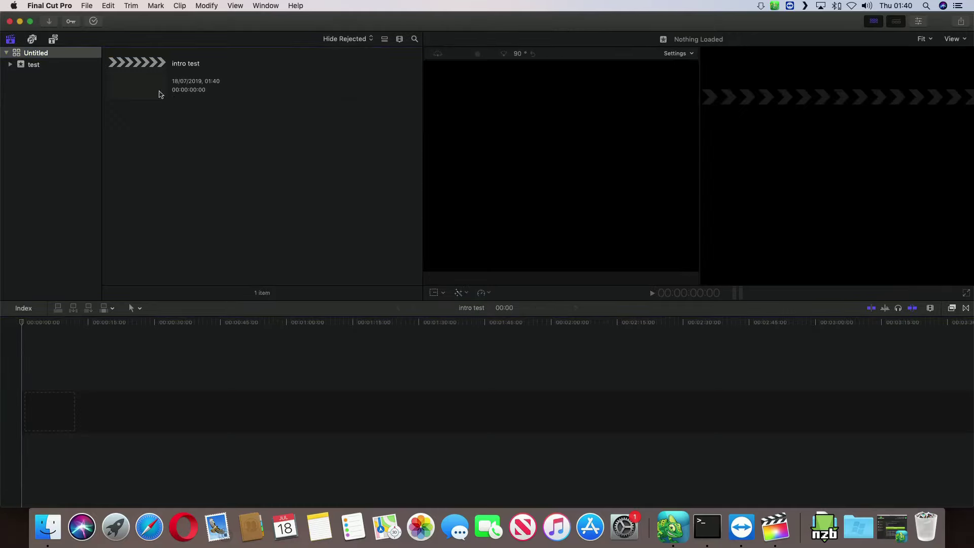
Import broll-matrixfall.mp4 from the POOL drive into the test event
{"action": "left_click", "coordinate": [157, 92]}
{"action": "right_click", "coordinate": [166, 156]}
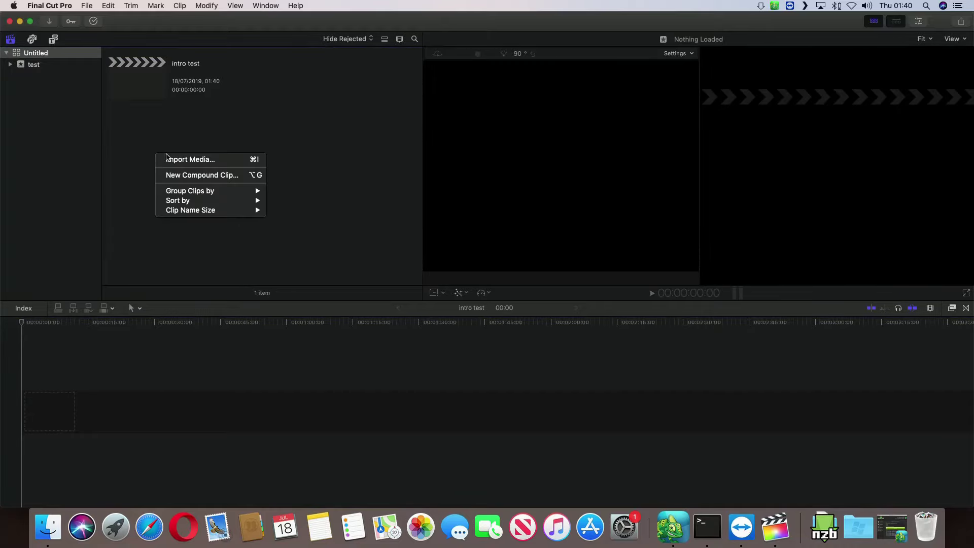
{"action": "left_click", "coordinate": [192, 160]}
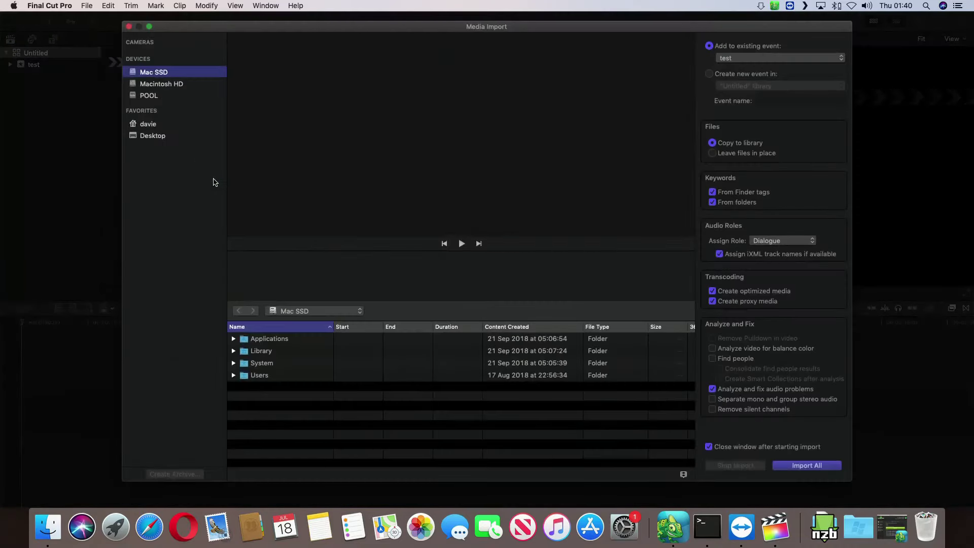
{"action": "left_click", "coordinate": [149, 95]}
{"action": "scroll", "coordinate": [312, 425], "scroll_direction": "down", "scroll_amount": 5}
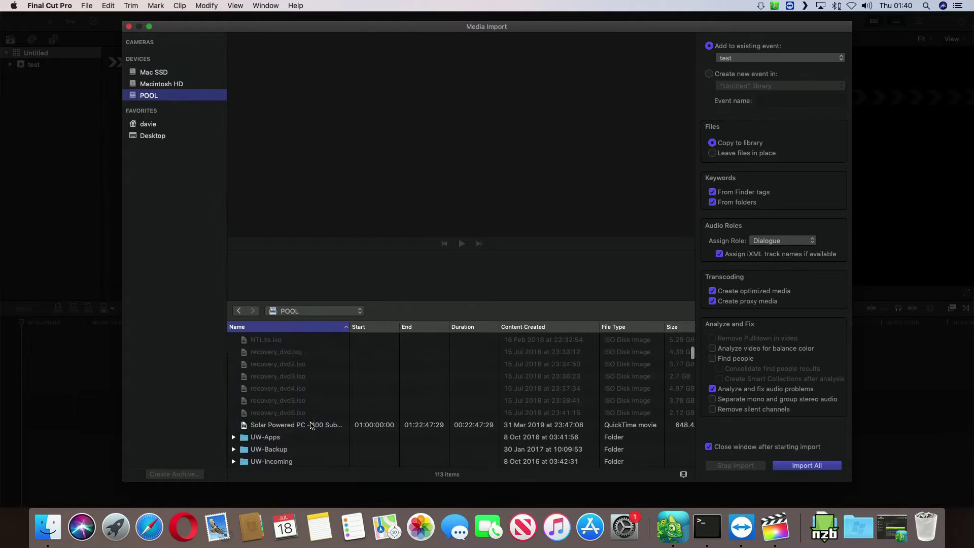
{"action": "scroll", "coordinate": [312, 426], "scroll_direction": "down", "scroll_amount": 3}
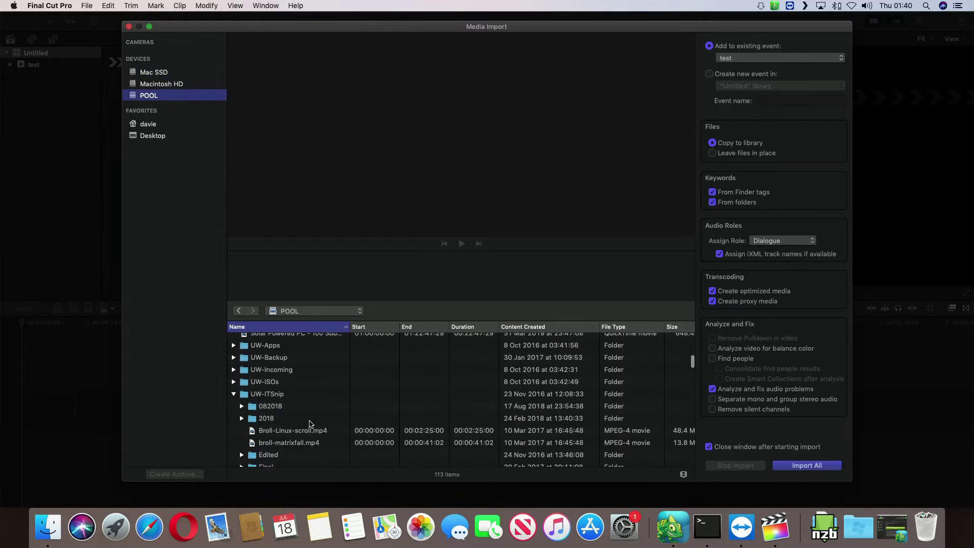
{"action": "scroll", "coordinate": [311, 424], "scroll_direction": "down", "scroll_amount": 3}
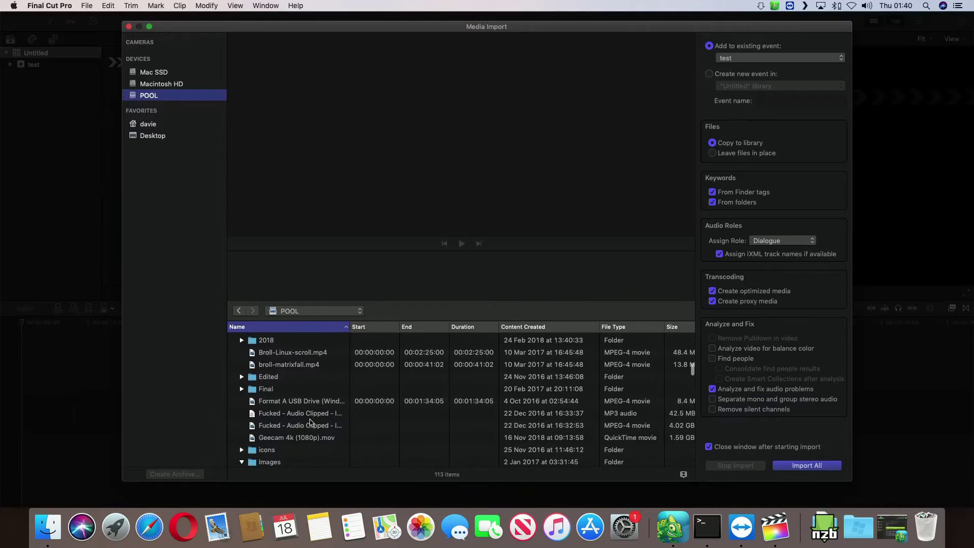
{"action": "scroll", "coordinate": [310, 422], "scroll_direction": "down", "scroll_amount": 2}
{"action": "scroll", "coordinate": [310, 423], "scroll_direction": "up", "scroll_amount": 3}
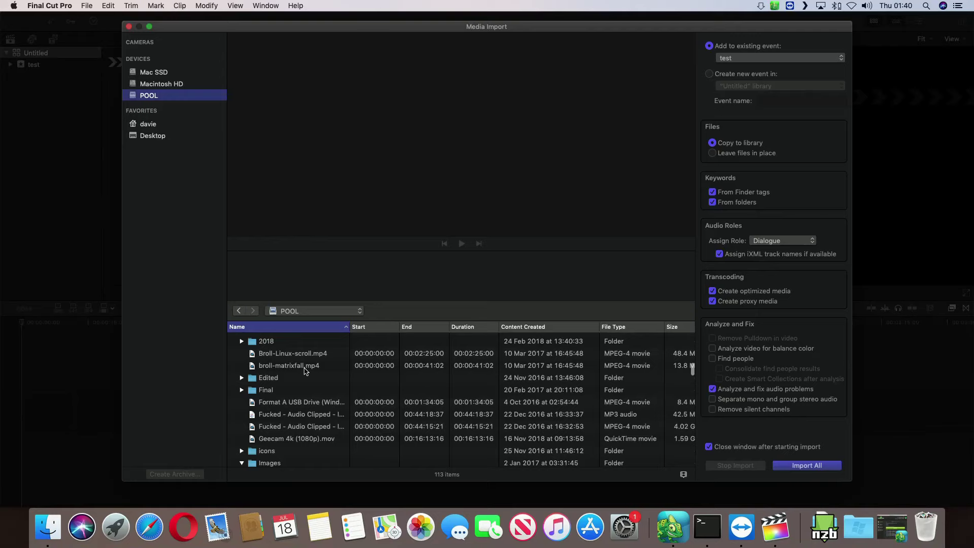
{"action": "left_click", "coordinate": [304, 370]}
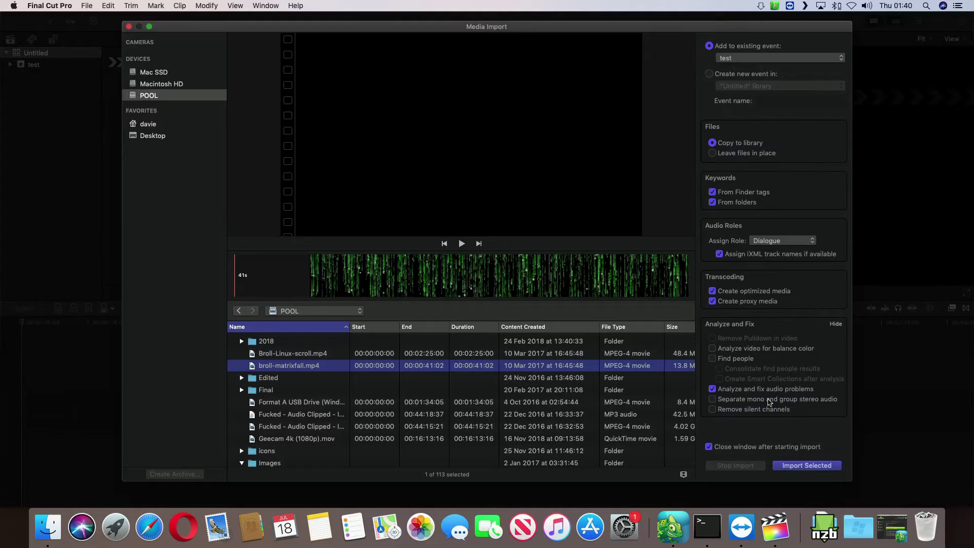
{"action": "left_click", "coordinate": [807, 465]}
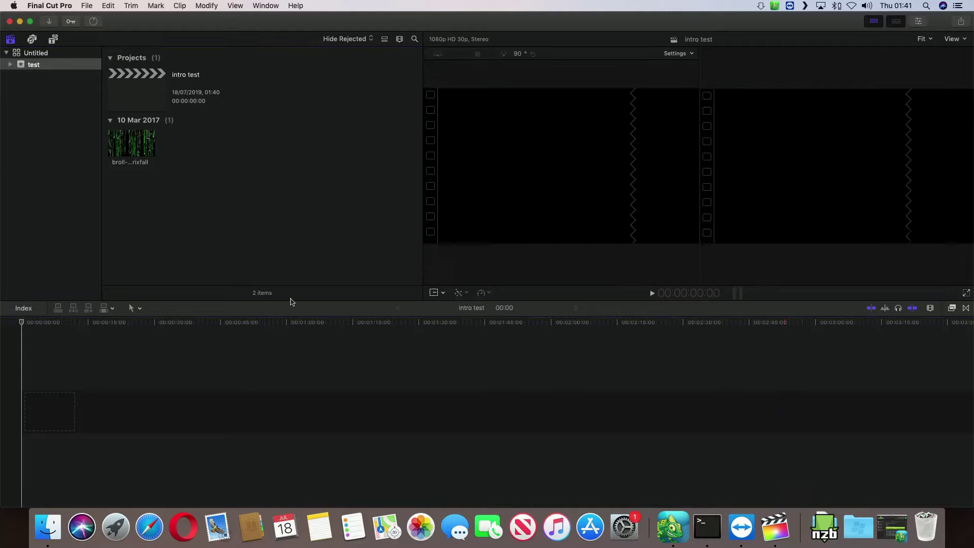
Drag broll-matrixfall onto the intro test timeline, then hide the libraries list and browser
{"action": "left_click", "coordinate": [146, 153]}
{"action": "left_click_drag", "start_coordinate": [122, 144], "coordinate": [34, 422]}
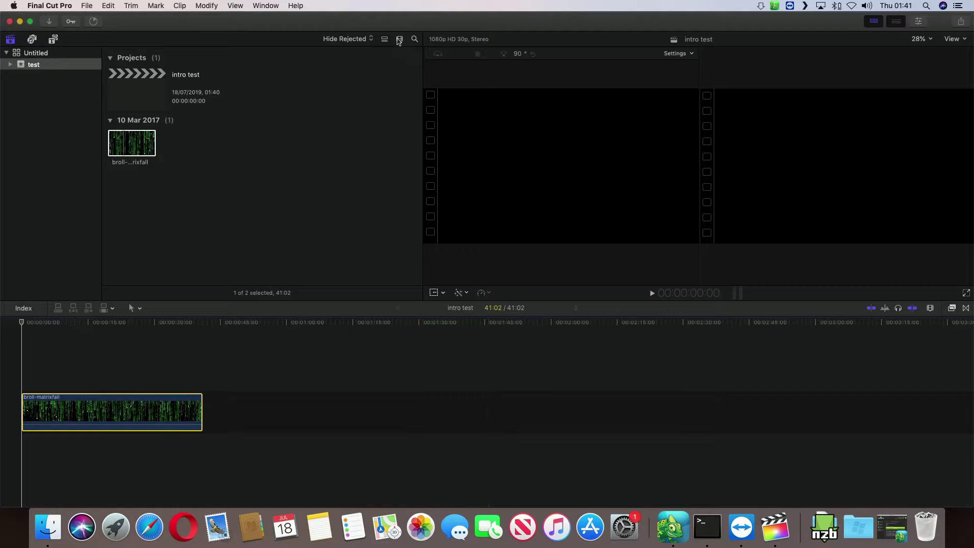
{"action": "left_click", "coordinate": [11, 39]}
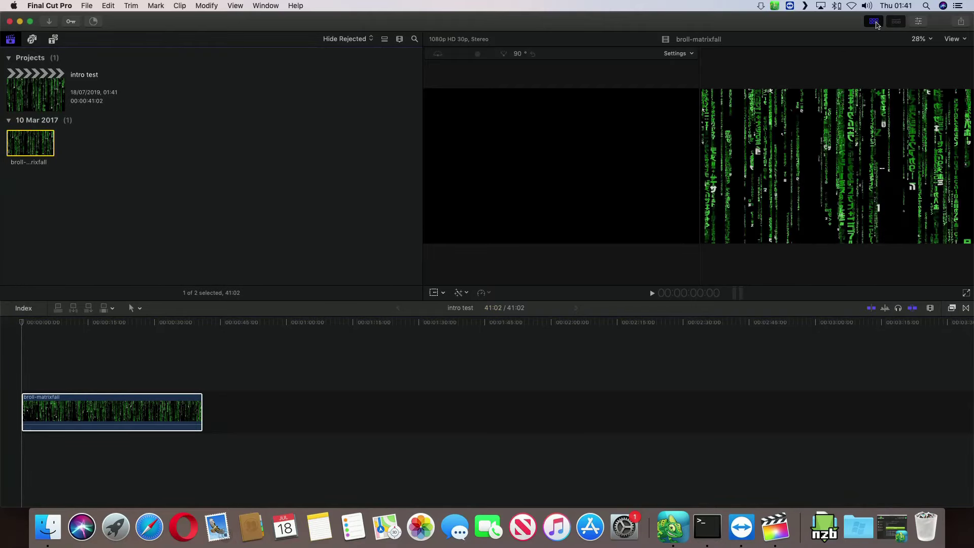
{"action": "left_click", "coordinate": [876, 22]}
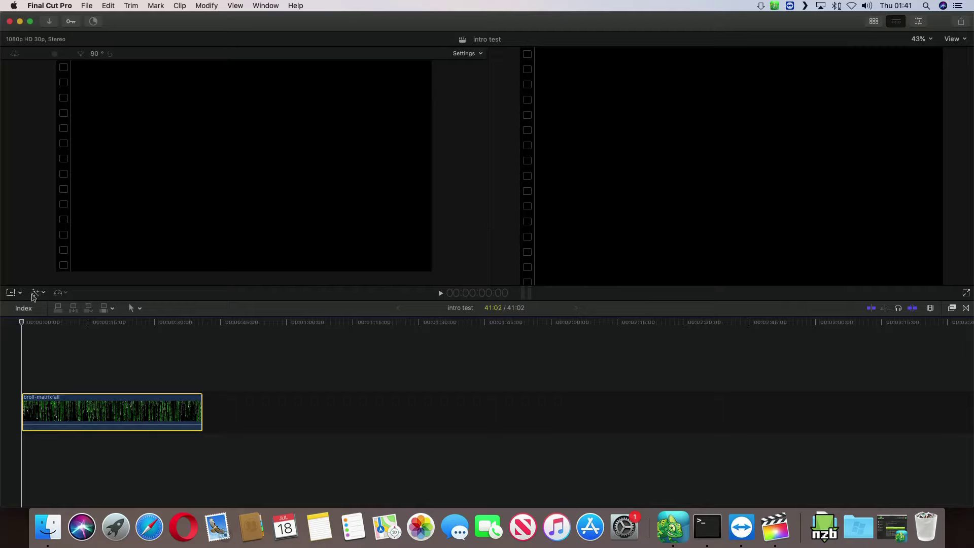
Enable Transform on the matrix clip, trial-resize it to about 69% by 62%, then undo
{"action": "left_click", "coordinate": [18, 293]}
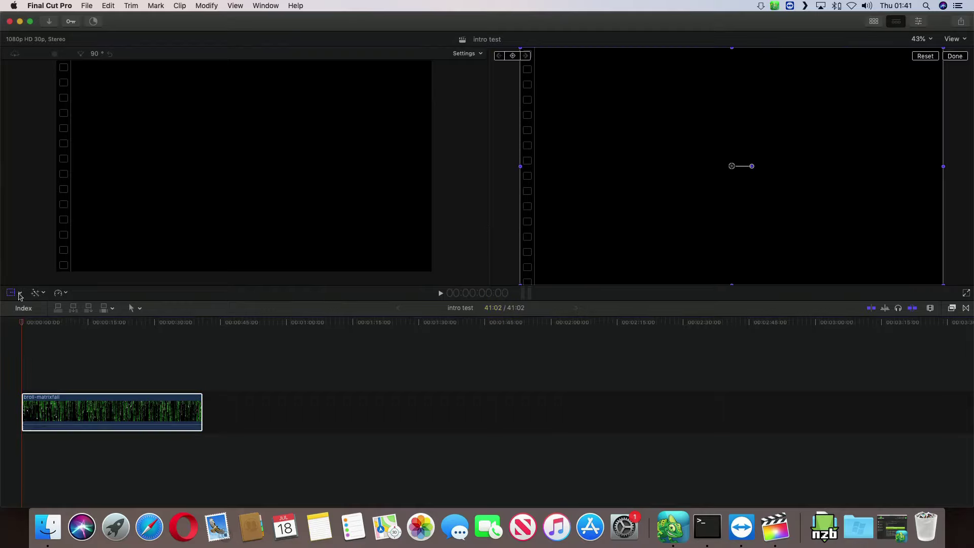
{"action": "left_click", "coordinate": [20, 294]}
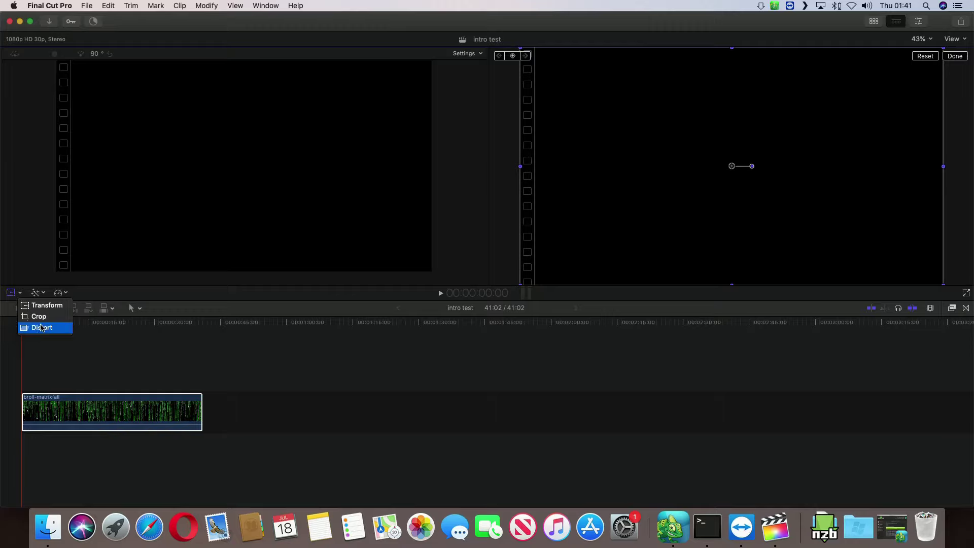
{"action": "left_click", "coordinate": [48, 308]}
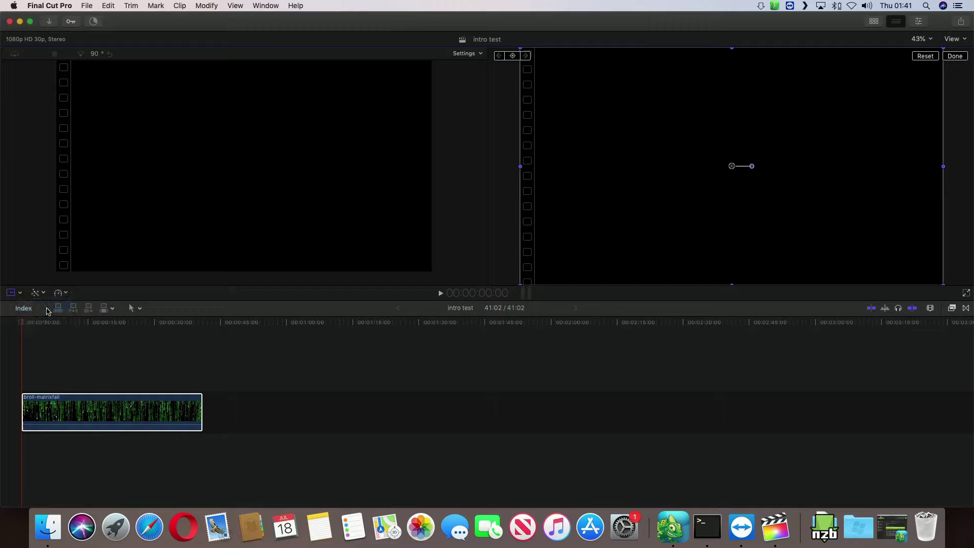
{"action": "left_click", "coordinate": [153, 417]}
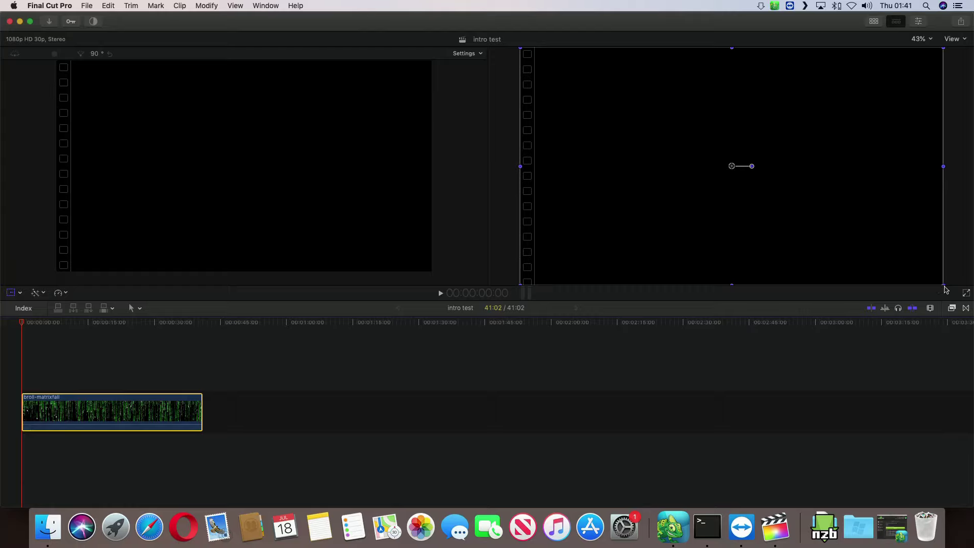
{"action": "left_click_drag", "start_coordinate": [943, 285], "coordinate": [853, 222]}
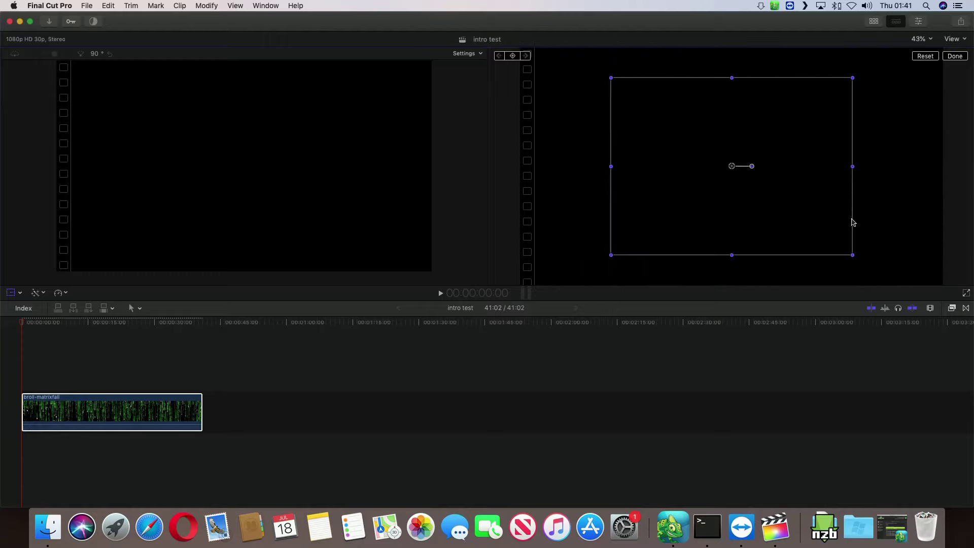
{"action": "key", "text": "super+z"}
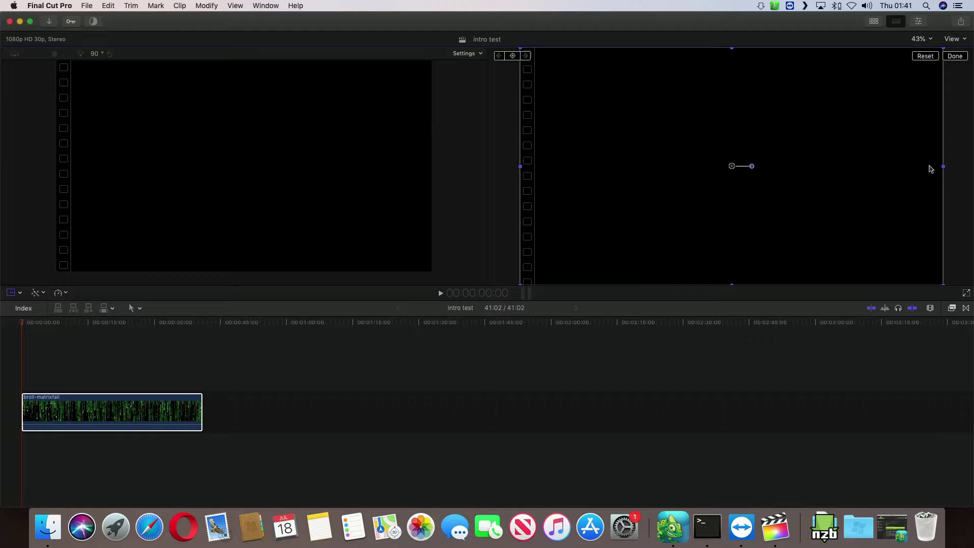
Shrink the matrix clip to about 48% and move it toward the top-left
{"action": "mouse_move", "coordinate": [943, 168]}
{"action": "left_mouse_down"}
{"action": "mouse_move", "coordinate": [800, 166]}
{"action": "mouse_move", "coordinate": [939, 168]}
{"action": "left_mouse_up"}
{"action": "left_click_drag", "start_coordinate": [945, 168], "coordinate": [832, 166]}
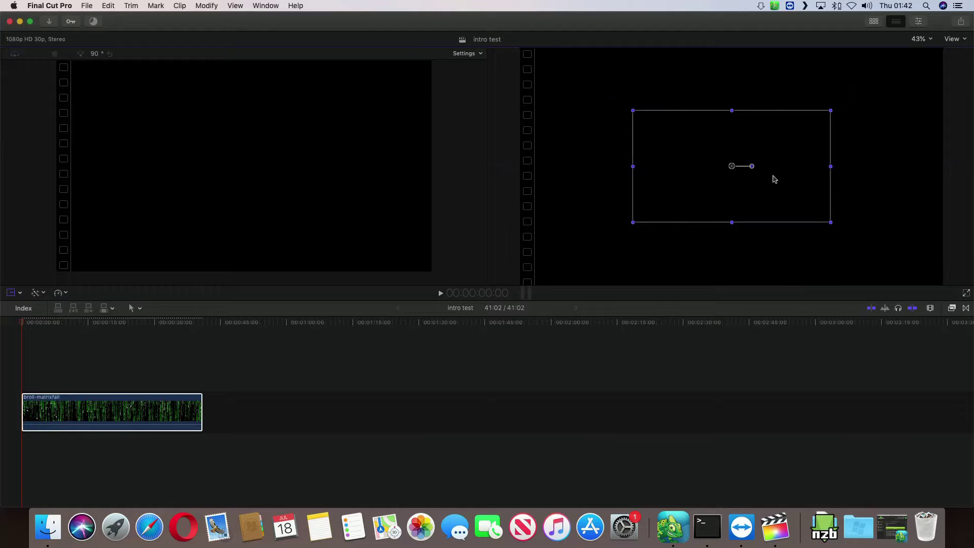
{"action": "left_click_drag", "start_coordinate": [753, 165], "coordinate": [674, 115]}
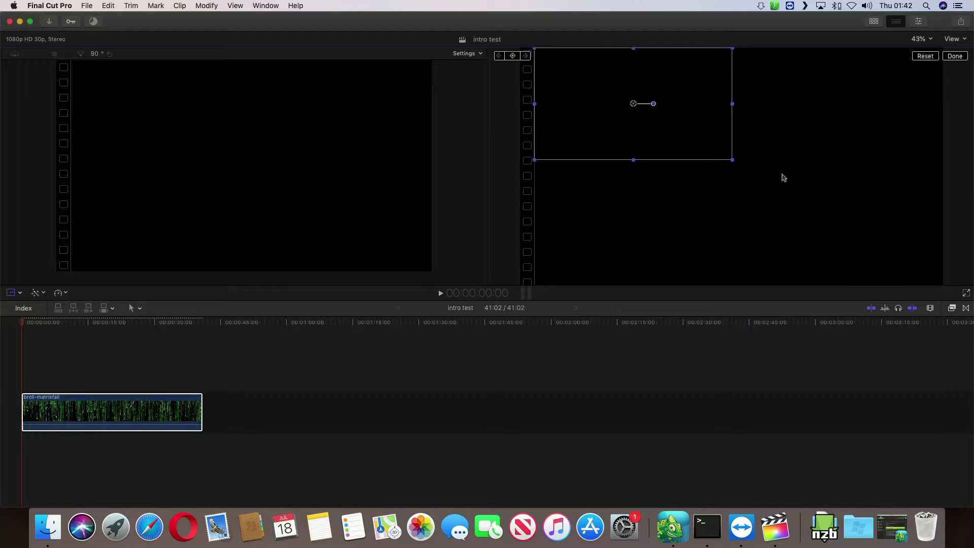
{"action": "left_click_drag", "start_coordinate": [733, 160], "coordinate": [746, 166]}
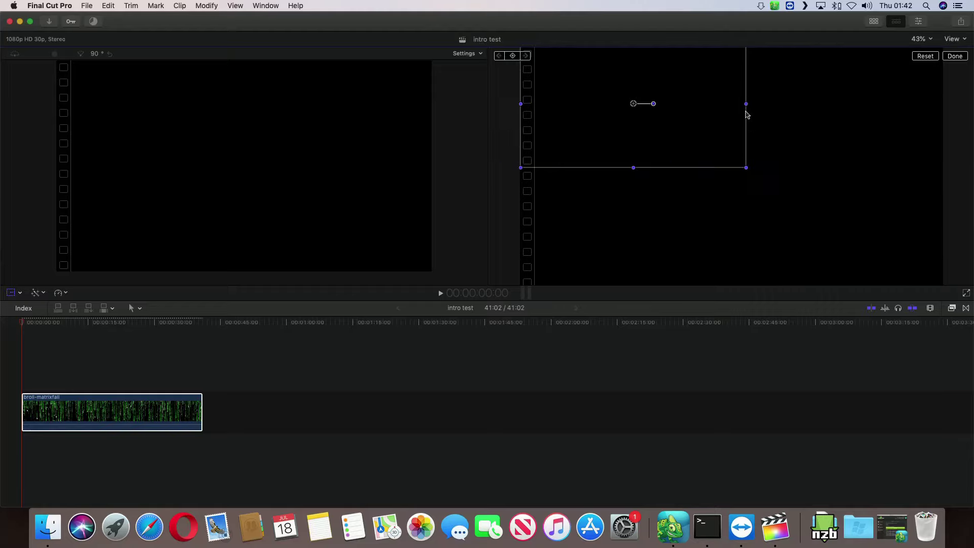
{"action": "left_click_drag", "start_coordinate": [746, 105], "coordinate": [729, 107]}
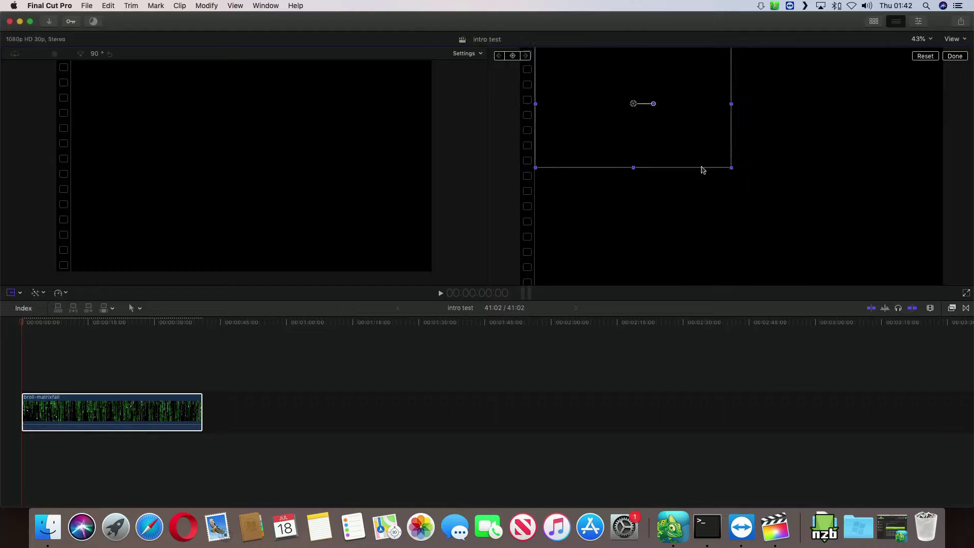
At about 16 seconds, nudge the clip left and widen it slightly to fit the quarter
{"action": "left_click", "coordinate": [96, 324]}
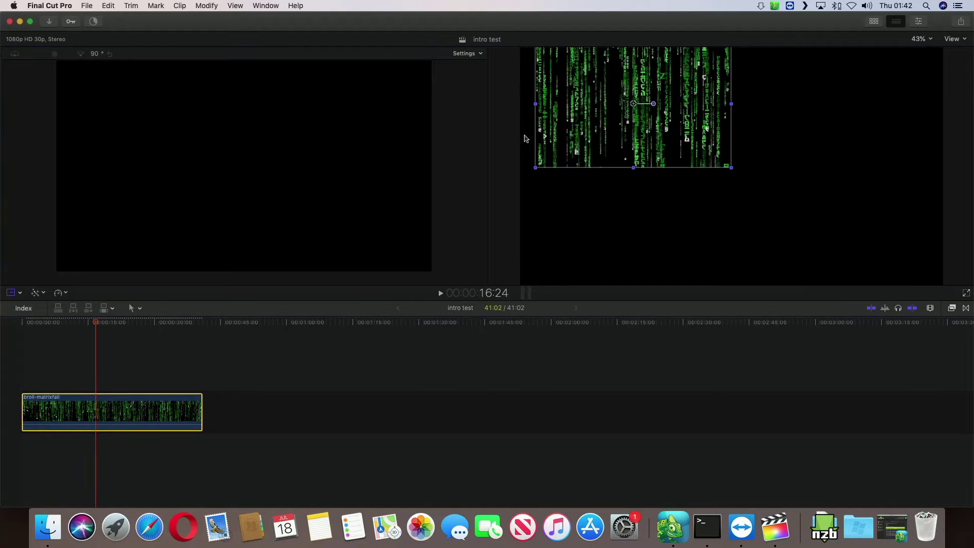
{"action": "left_click", "coordinate": [547, 136]}
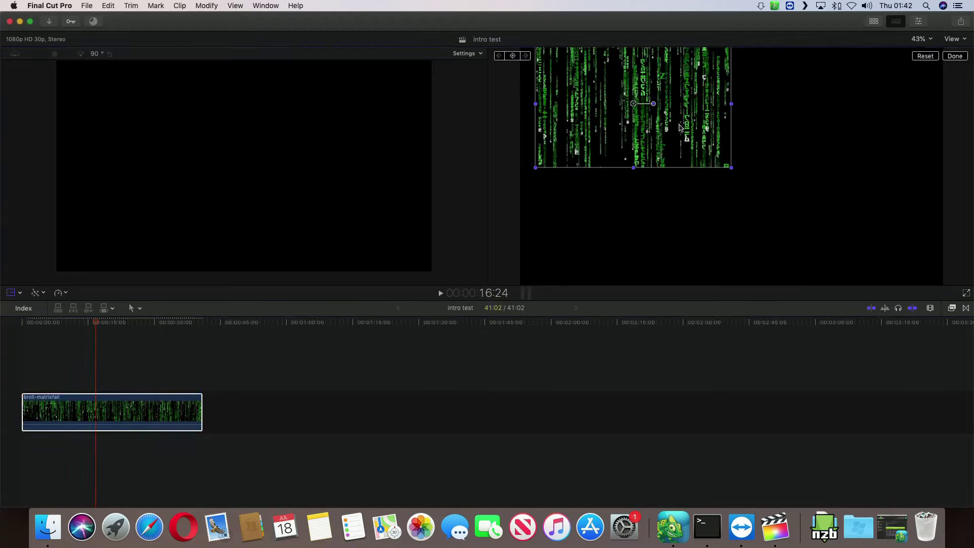
{"action": "left_click_drag", "start_coordinate": [634, 103], "coordinate": [628, 103]}
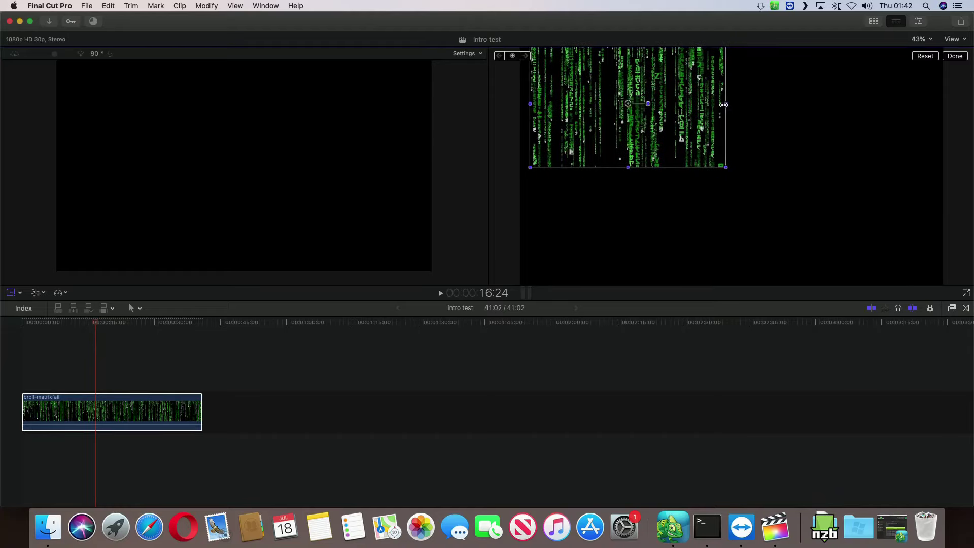
{"action": "left_click_drag", "start_coordinate": [724, 104], "coordinate": [730, 104]}
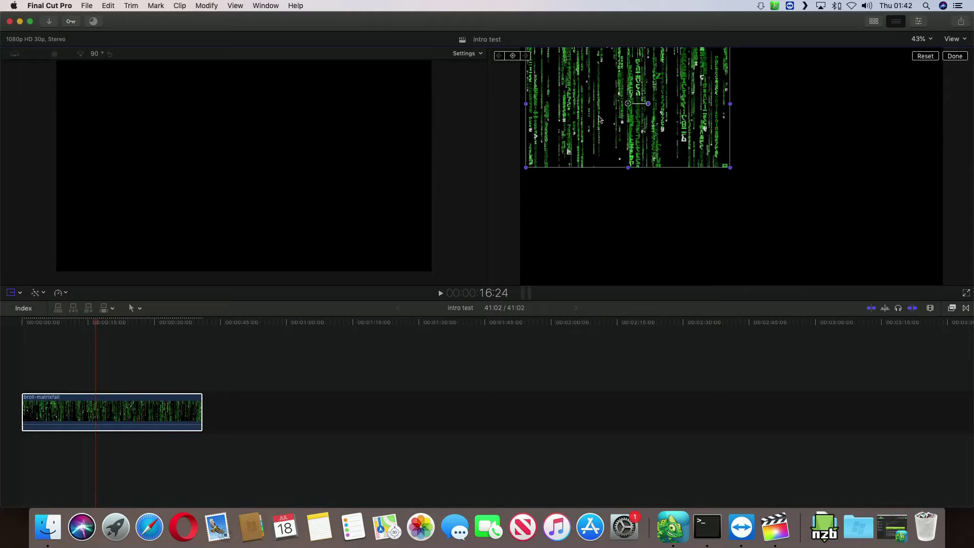
{"action": "left_click_drag", "start_coordinate": [628, 103], "coordinate": [625, 103]}
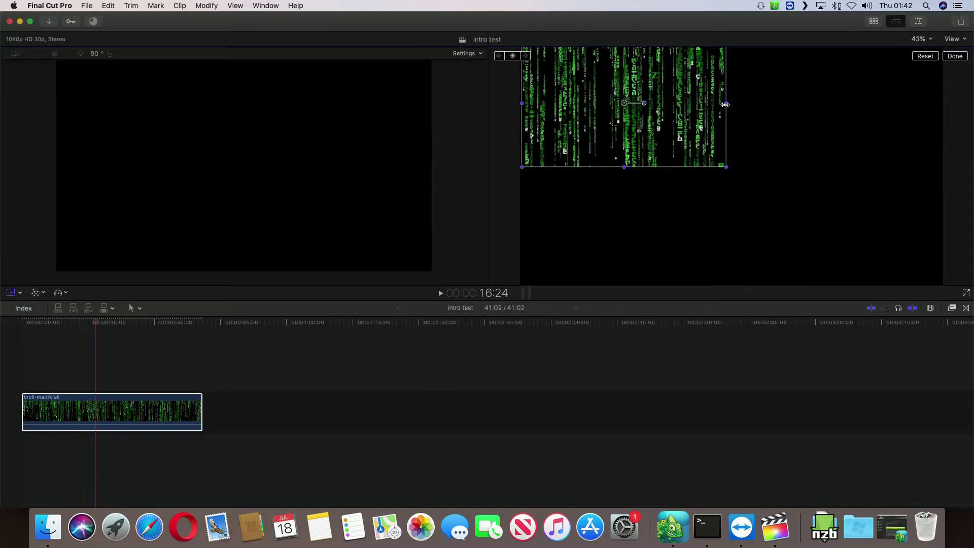
{"action": "left_click_drag", "start_coordinate": [725, 104], "coordinate": [731, 104]}
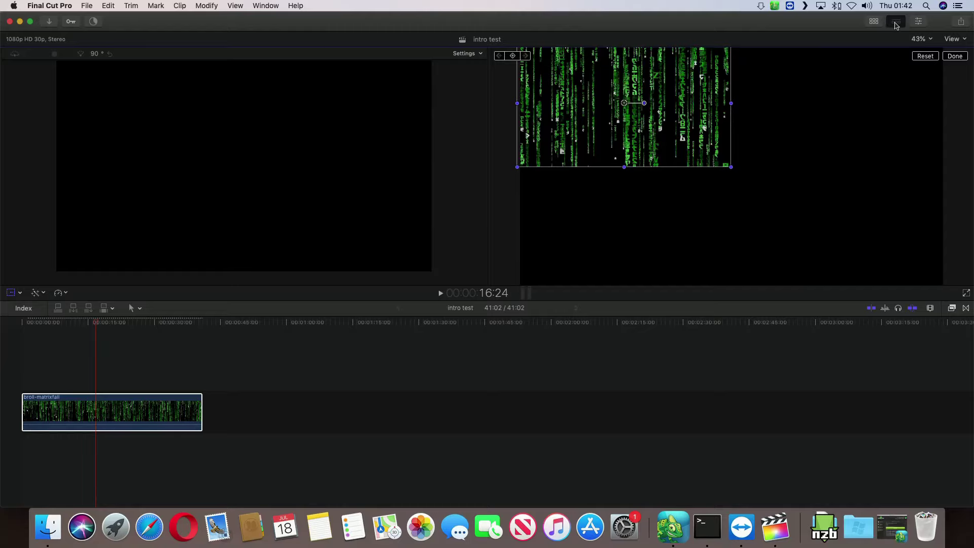
Stack a second broll-matrixfall copy above the first clip in the timeline
{"action": "left_click", "coordinate": [873, 22]}
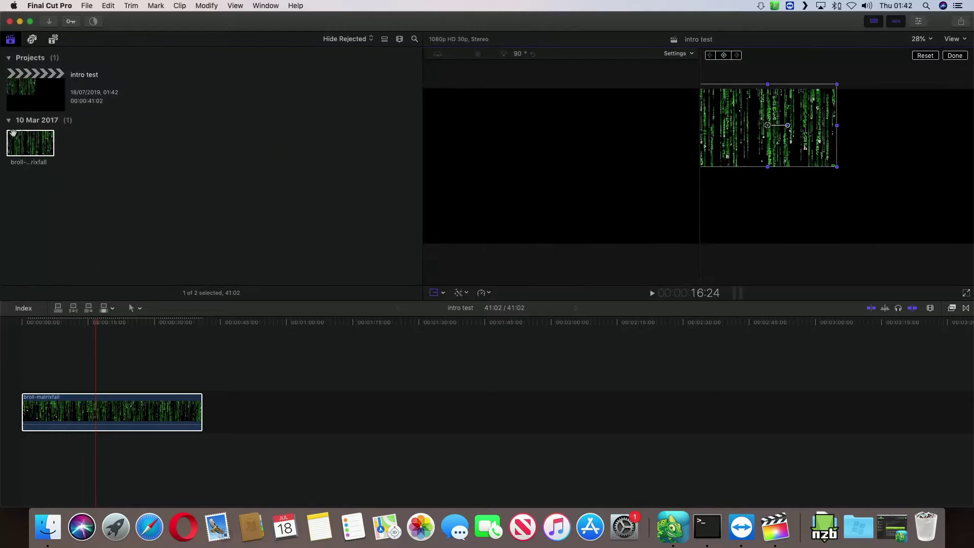
{"action": "left_click_drag", "start_coordinate": [27, 144], "coordinate": [25, 368]}
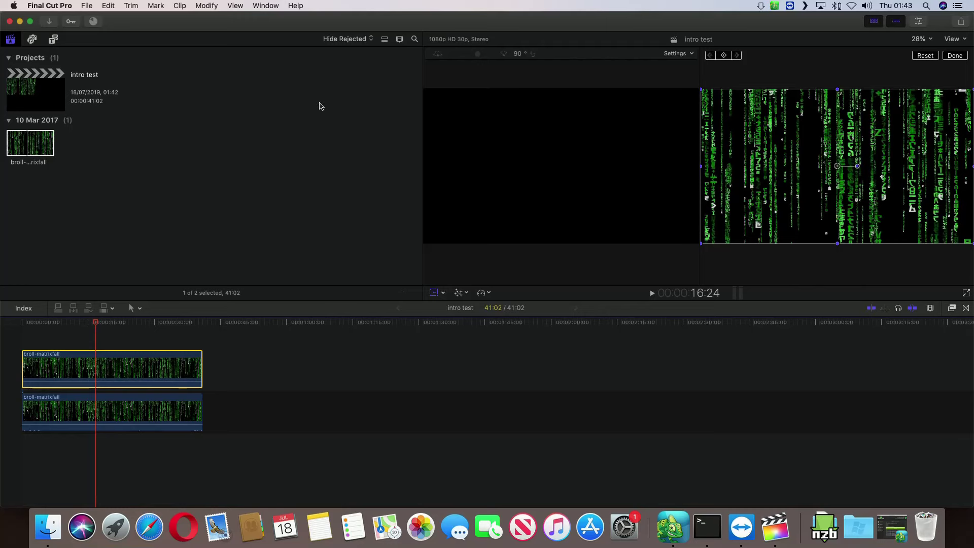
{"action": "left_click", "coordinate": [870, 23]}
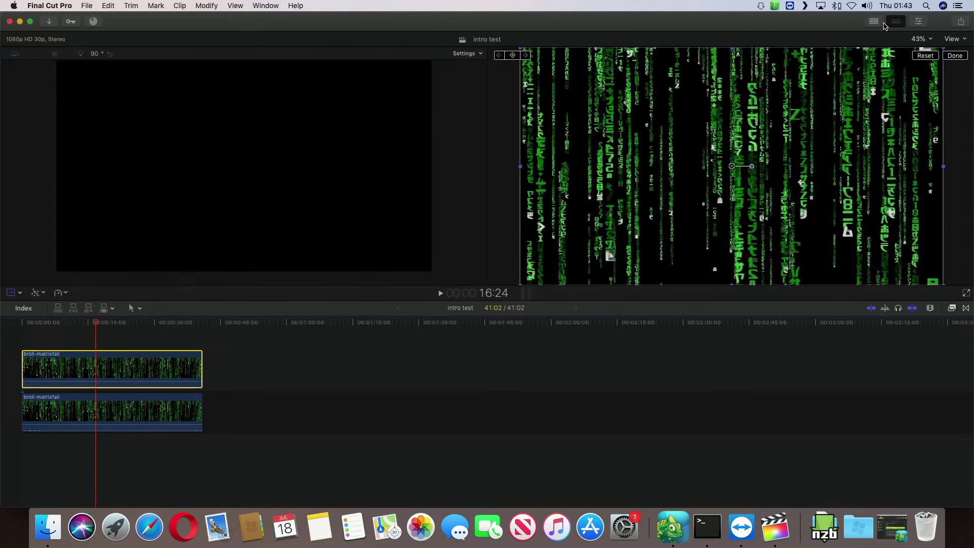
Scale the second clip to about 51% by 49% and fit it into the top-right quarter
{"action": "left_click", "coordinate": [18, 293]}
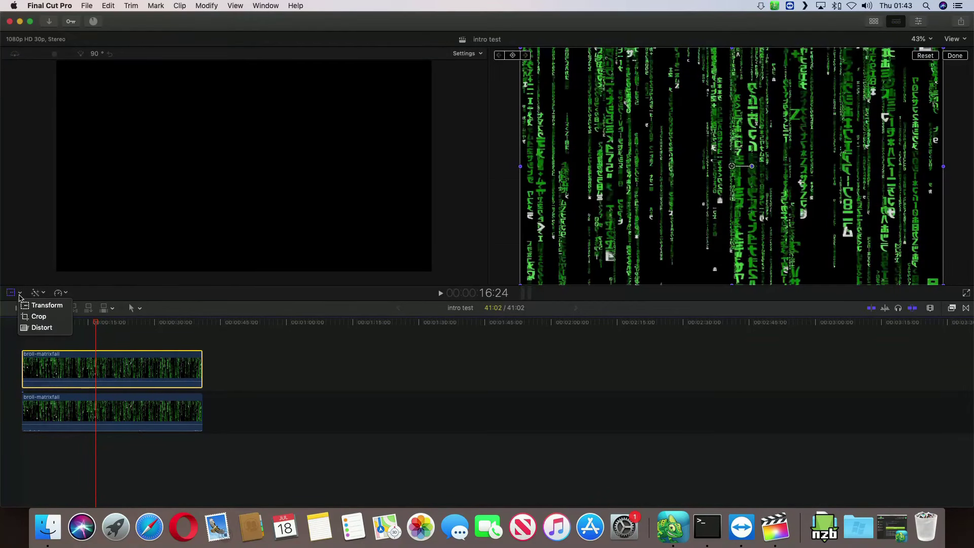
{"action": "left_click", "coordinate": [37, 306]}
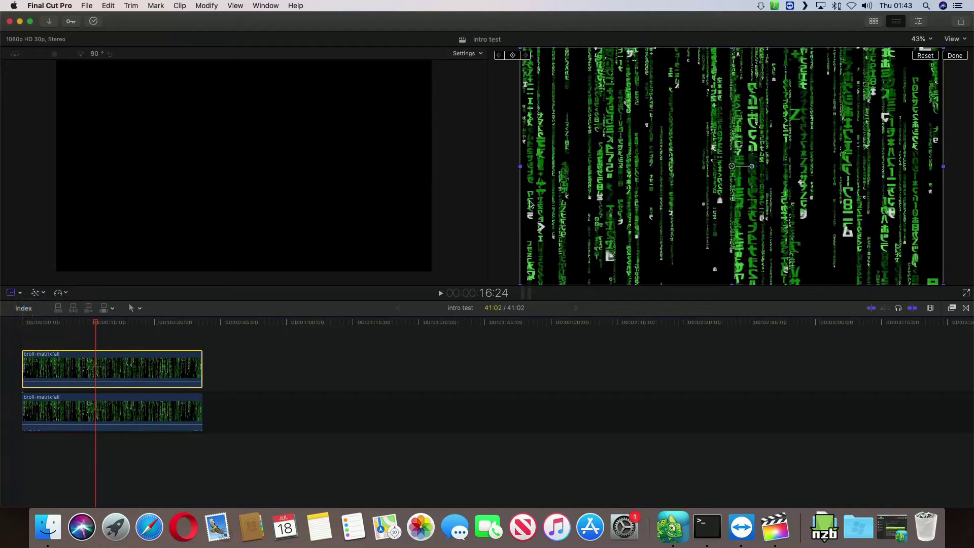
{"action": "left_click_drag", "start_coordinate": [519, 283], "coordinate": [623, 228]}
{"action": "left_click_drag", "start_coordinate": [688, 219], "coordinate": [868, 135]}
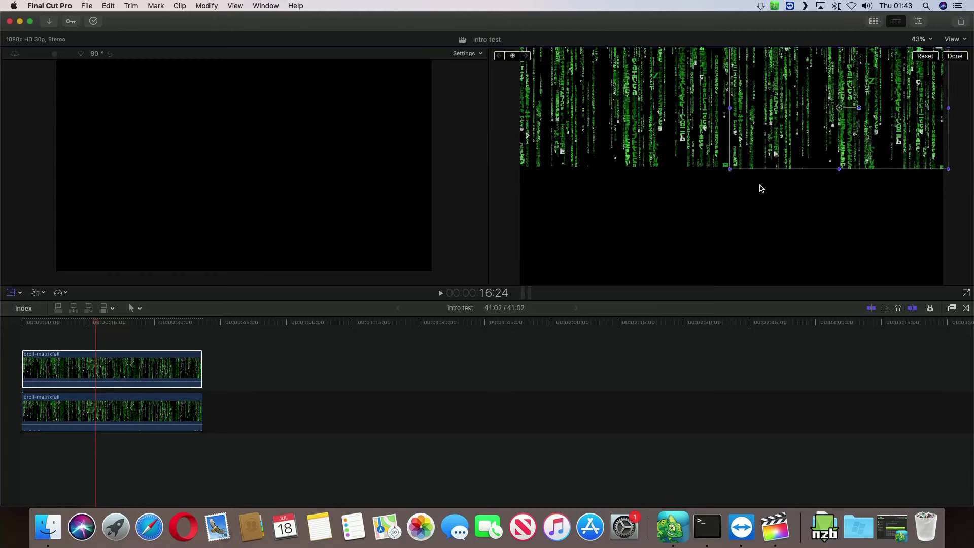
{"action": "left_click_drag", "start_coordinate": [840, 169], "coordinate": [837, 167]}
{"action": "left_click_drag", "start_coordinate": [730, 108], "coordinate": [733, 108]}
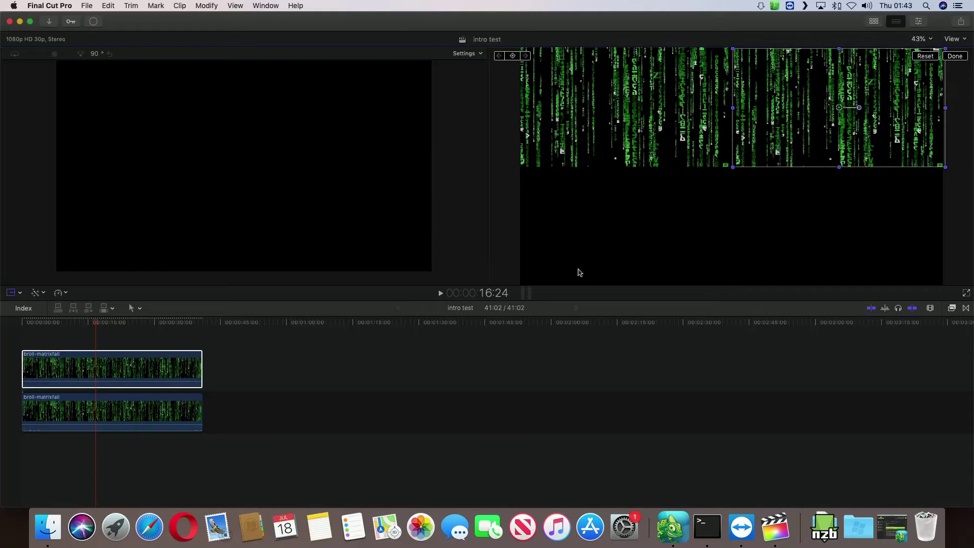
Stack a third broll-matrixfall copy above the other two and return the playhead over the clips
{"action": "left_click", "coordinate": [282, 363]}
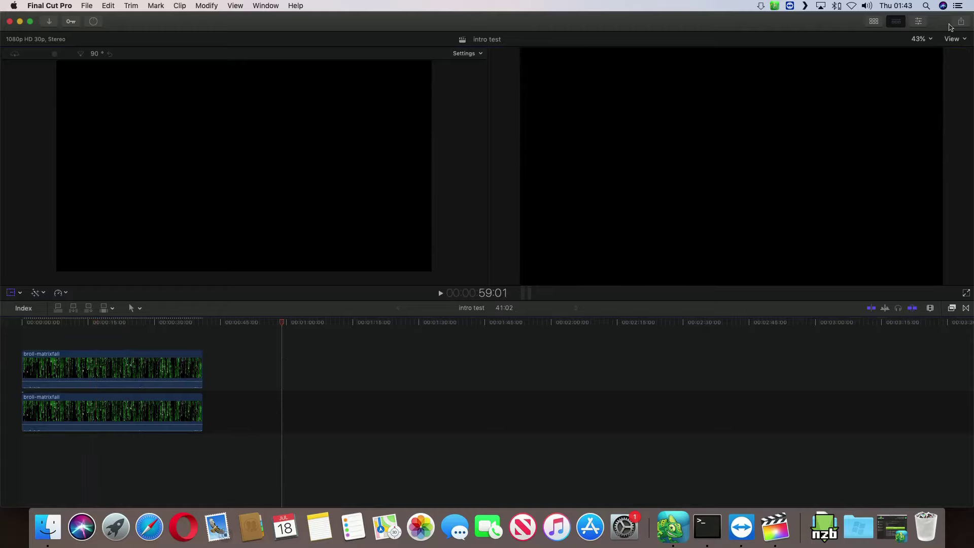
{"action": "left_click", "coordinate": [873, 22]}
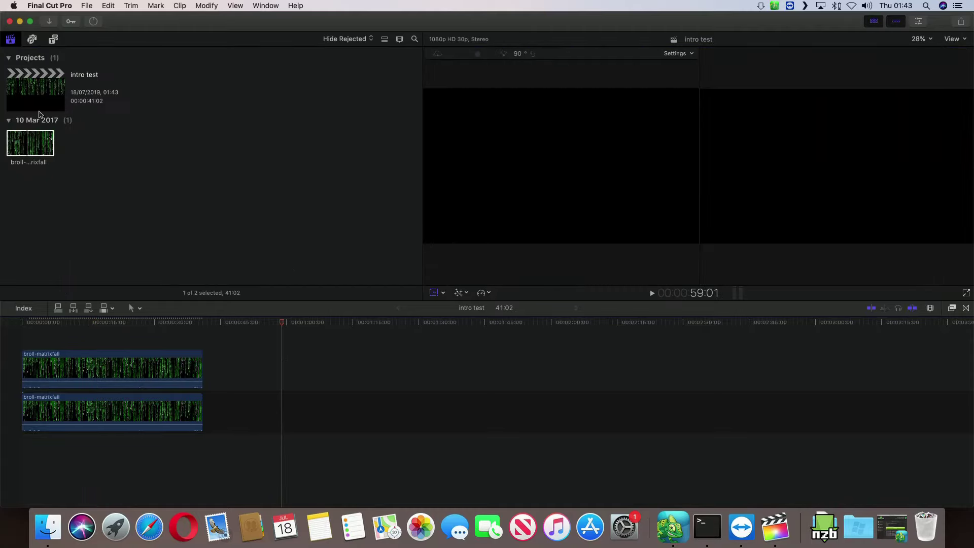
{"action": "left_click_drag", "start_coordinate": [33, 144], "coordinate": [83, 336]}
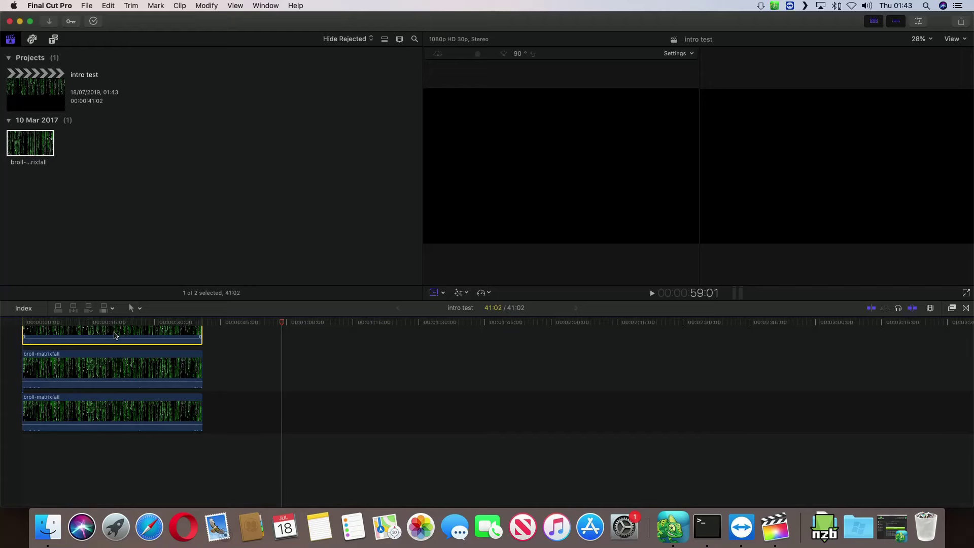
{"action": "scroll", "coordinate": [115, 335], "scroll_direction": "up", "scroll_amount": 3}
{"action": "left_click", "coordinate": [85, 327]}
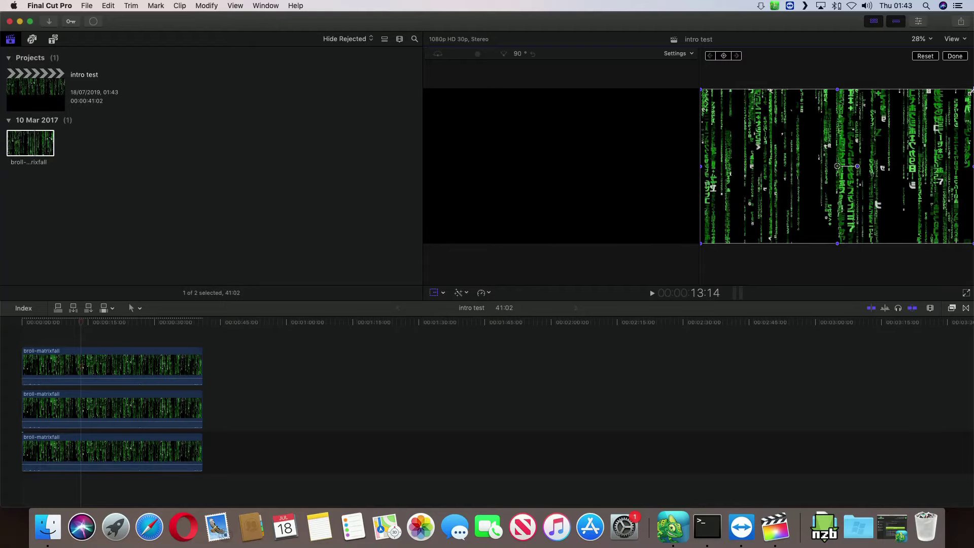
Scale the third clip to 59% into the bottom-left quarter, then add a fourth broll-matrixfall copy
{"action": "left_click_drag", "start_coordinate": [971, 92], "coordinate": [894, 120]}
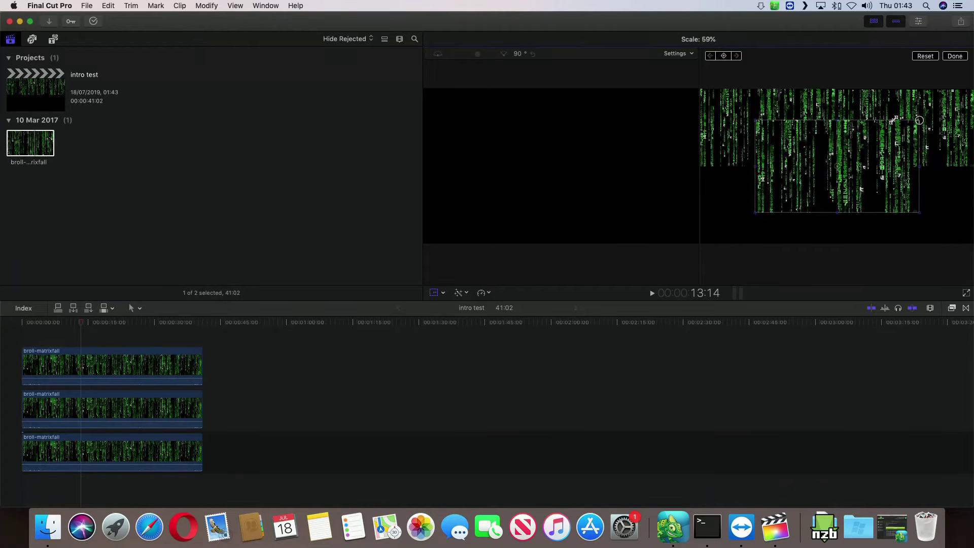
{"action": "left_click_drag", "start_coordinate": [859, 163], "coordinate": [761, 201]}
{"action": "left_click_drag", "start_coordinate": [864, 155], "coordinate": [836, 204]}
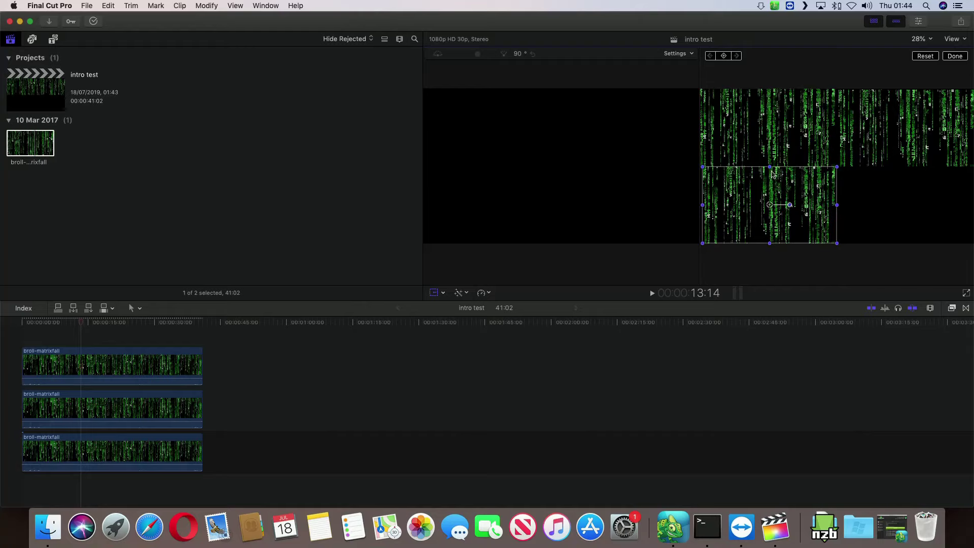
{"action": "left_click_drag", "start_coordinate": [770, 168], "coordinate": [770, 169]}
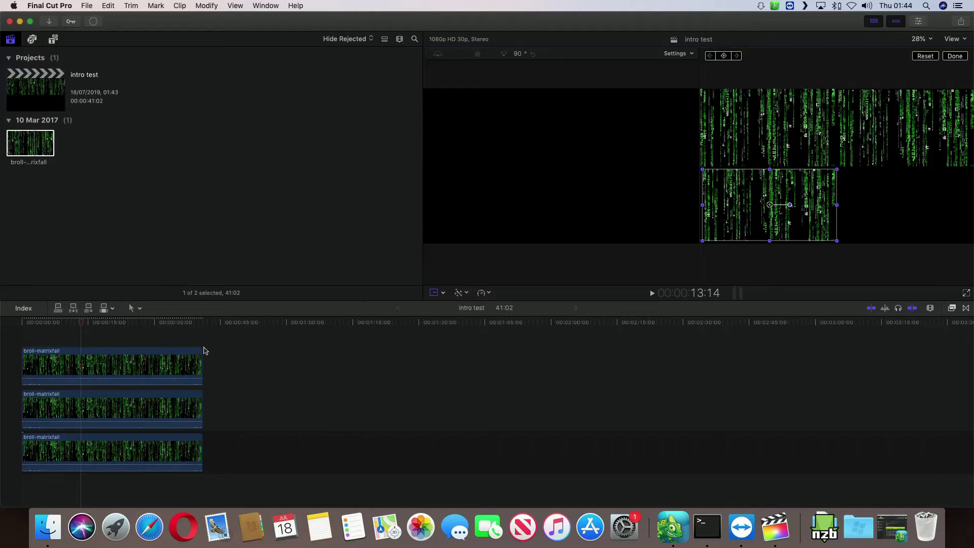
{"action": "left_click_drag", "start_coordinate": [34, 153], "coordinate": [23, 335]}
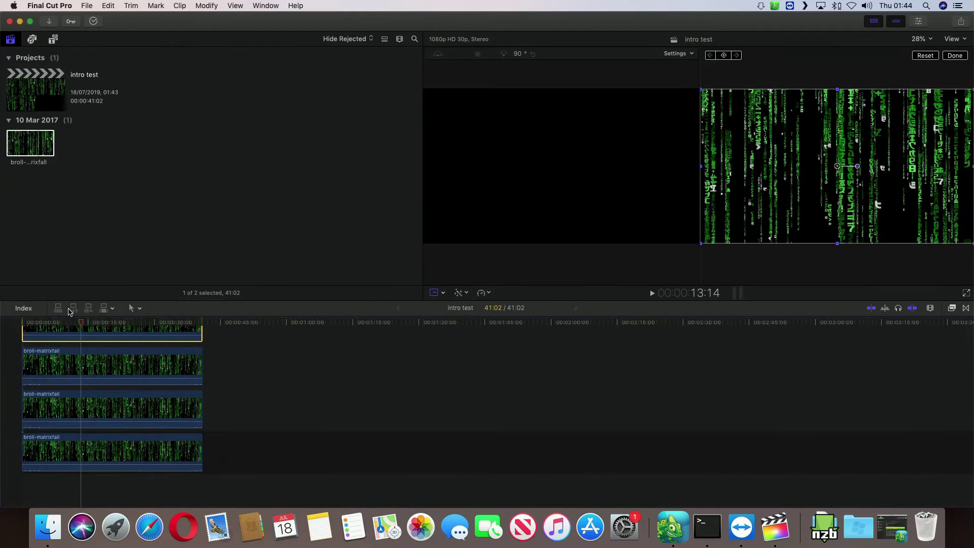
Scale the fourth clip to about 49% by 45% and fit it into the bottom-right quarter
{"action": "left_click", "coordinate": [439, 294]}
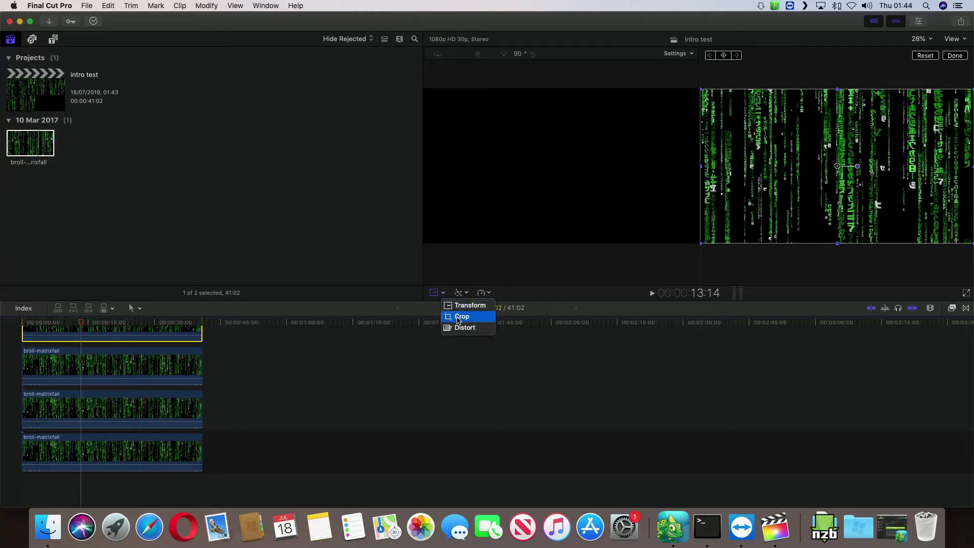
{"action": "left_click", "coordinate": [458, 306]}
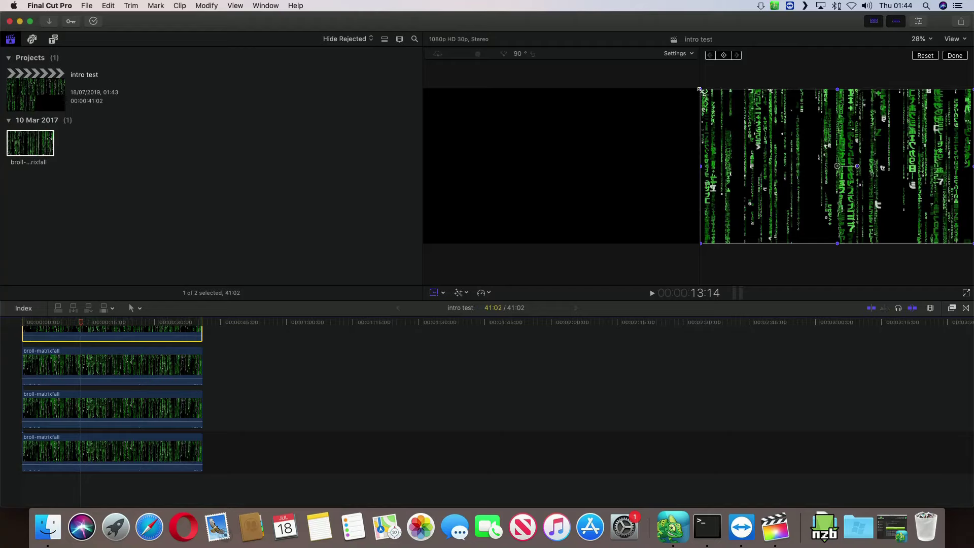
{"action": "left_click_drag", "start_coordinate": [701, 91], "coordinate": [859, 189]}
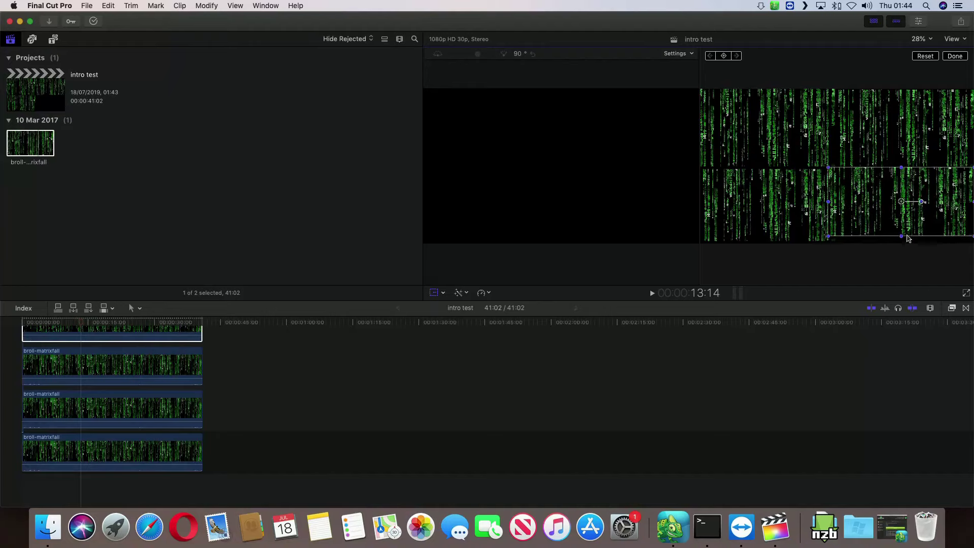
{"action": "left_click_drag", "start_coordinate": [909, 226], "coordinate": [915, 208]}
{"action": "left_click_drag", "start_coordinate": [906, 173], "coordinate": [906, 169]}
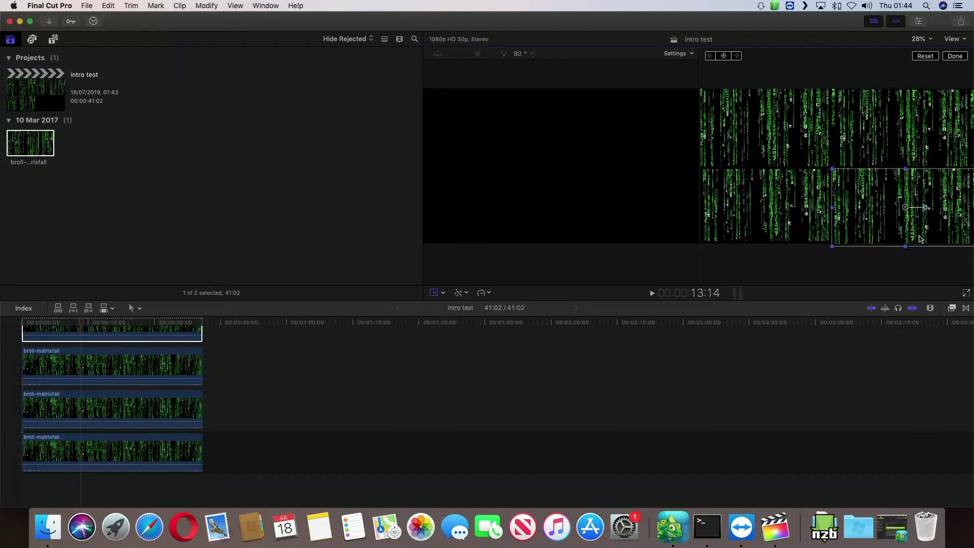
Adjust the bottom-left clip's top edge and position to close the gap
{"action": "left_click", "coordinate": [771, 205]}
{"action": "left_click_drag", "start_coordinate": [770, 168], "coordinate": [770, 169]}
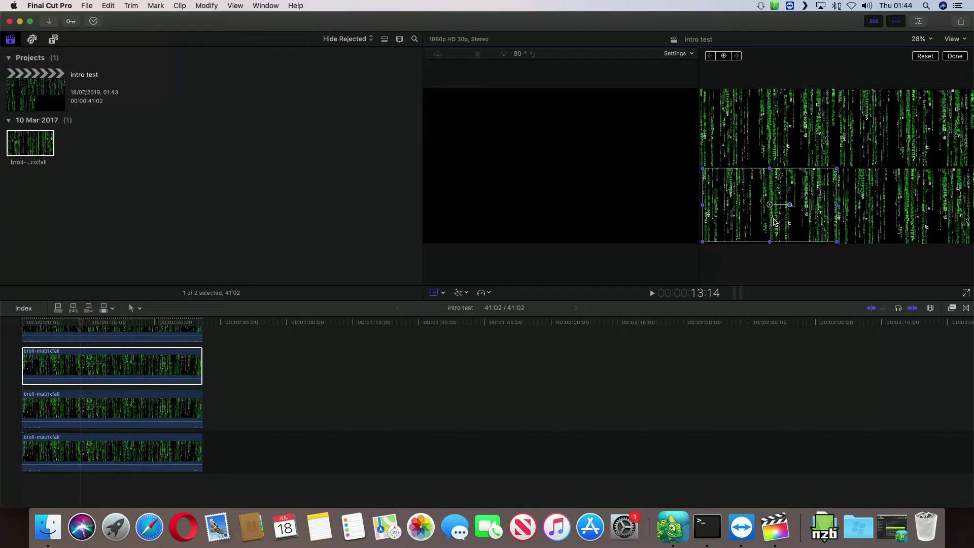
{"action": "left_click_drag", "start_coordinate": [775, 222], "coordinate": [775, 223]}
{"action": "left_click_drag", "start_coordinate": [770, 172], "coordinate": [768, 168]}
Check each quadrant clip's placement, then select the bottom clip in the timeline
{"action": "left_click", "coordinate": [869, 194]}
{"action": "left_click", "coordinate": [857, 131]}
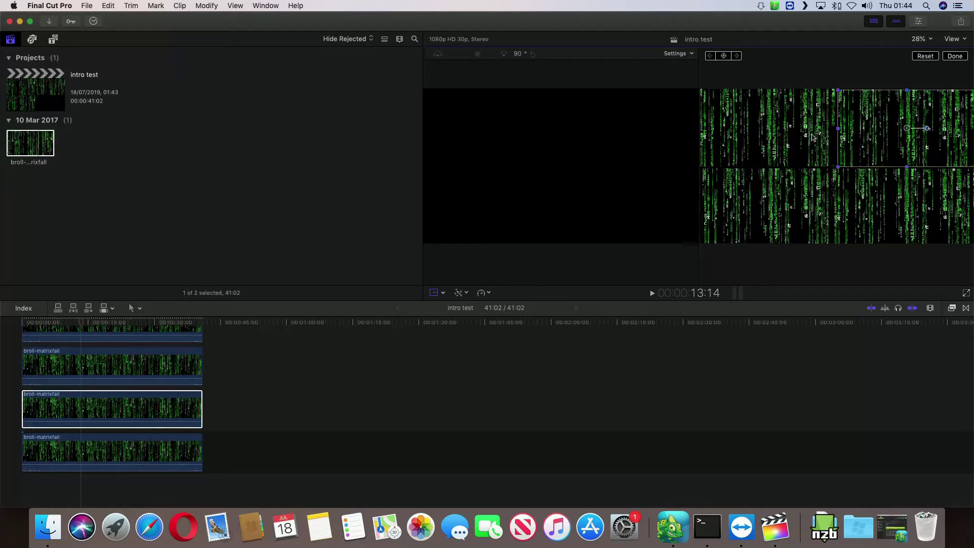
{"action": "left_click", "coordinate": [790, 193]}
{"action": "left_click", "coordinate": [914, 207]}
{"action": "left_click", "coordinate": [873, 132]}
{"action": "left_click", "coordinate": [764, 144]}
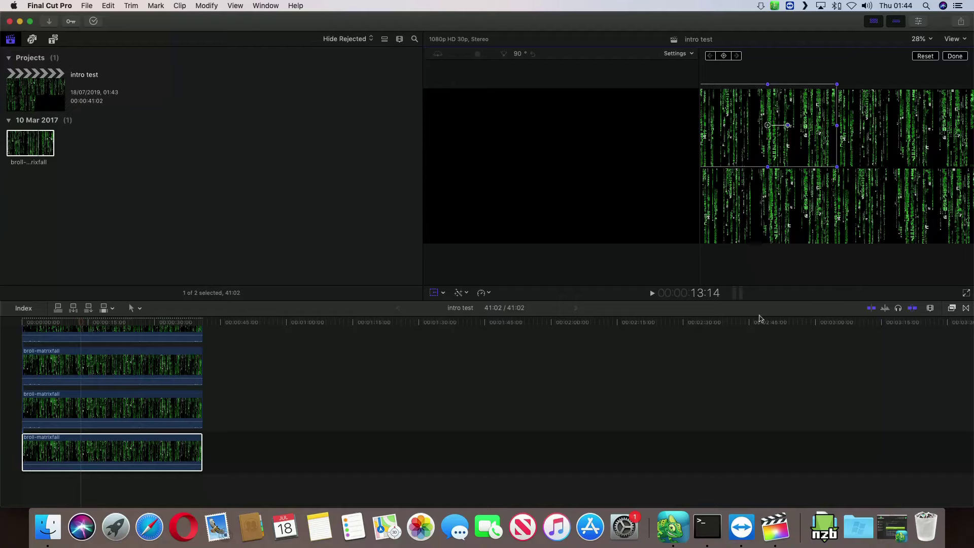
{"action": "left_click", "coordinate": [142, 455]}
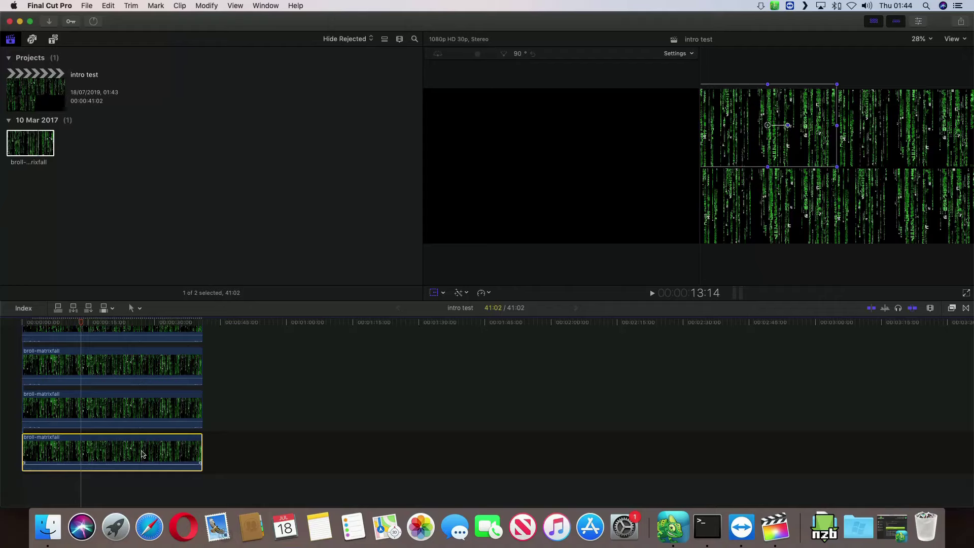
Apply the Color Board effect to the bottom clip and view Color Board 1 and 2 in the Inspector
{"action": "scroll", "coordinate": [275, 363], "scroll_direction": "down", "scroll_amount": 1}
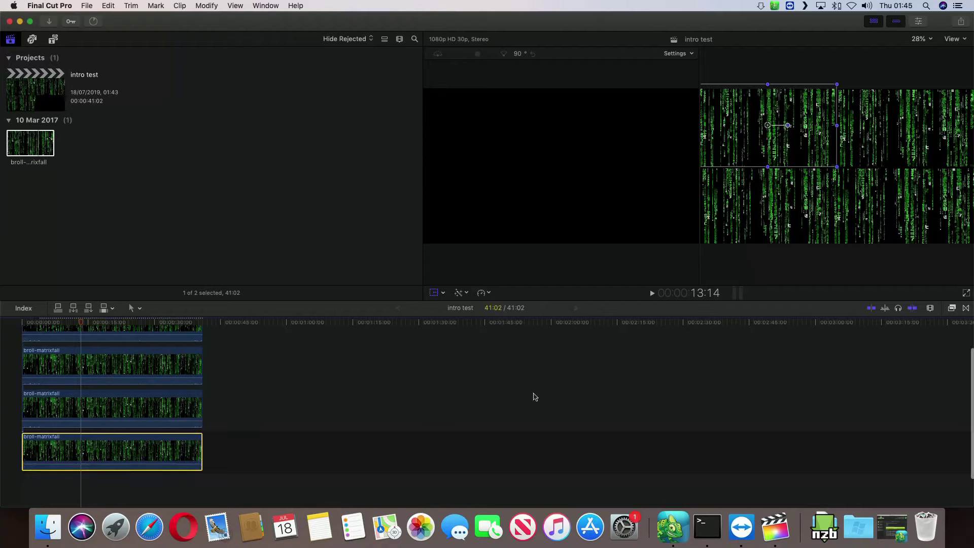
{"action": "left_click", "coordinate": [953, 310]}
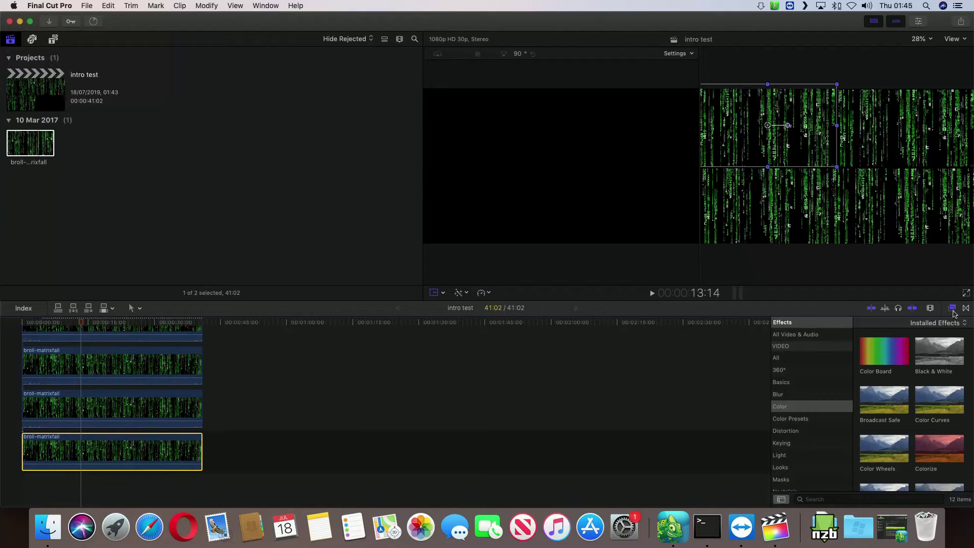
{"action": "left_click", "coordinate": [953, 310]}
{"action": "left_click", "coordinate": [953, 310]}
{"action": "left_click", "coordinate": [821, 411]}
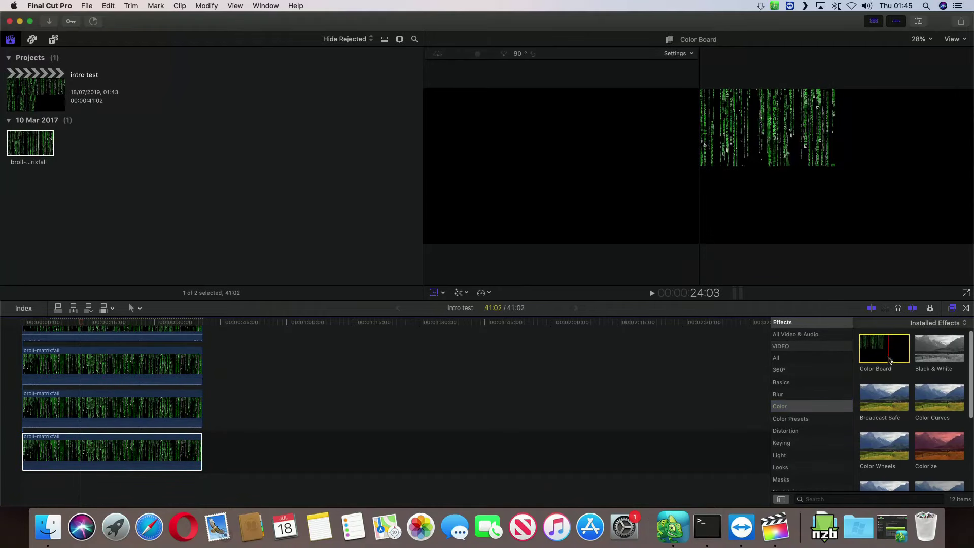
{"action": "left_click", "coordinate": [888, 355]}
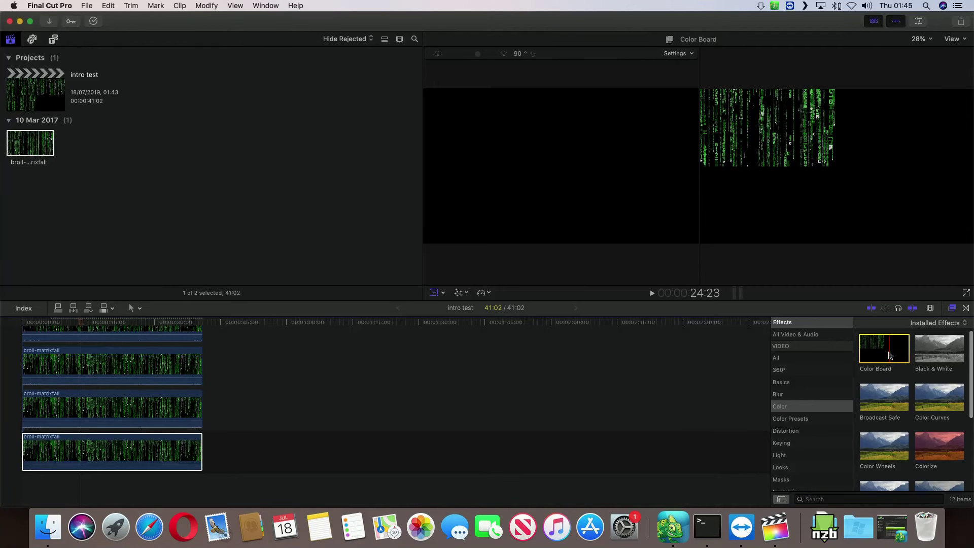
{"action": "key", "text": "shift+t"}
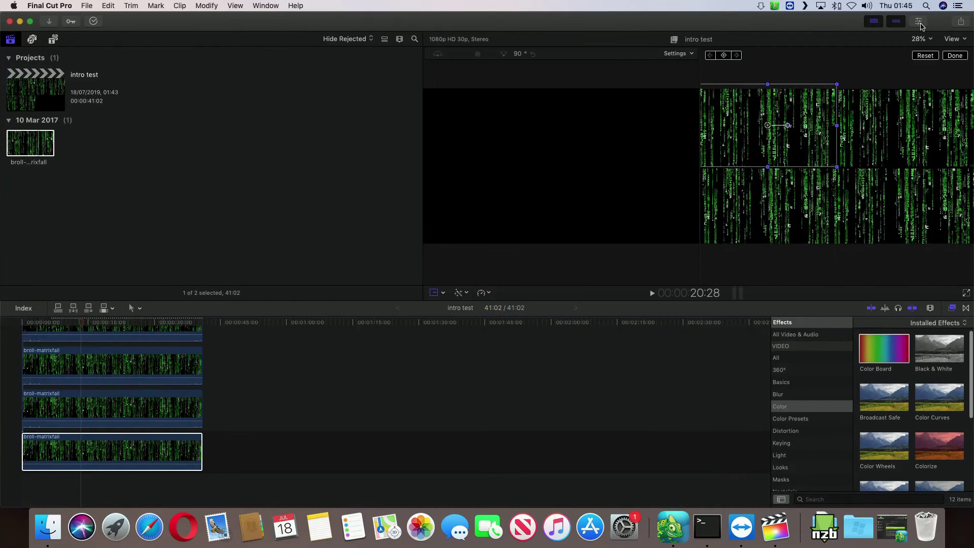
{"action": "left_click", "coordinate": [921, 23]}
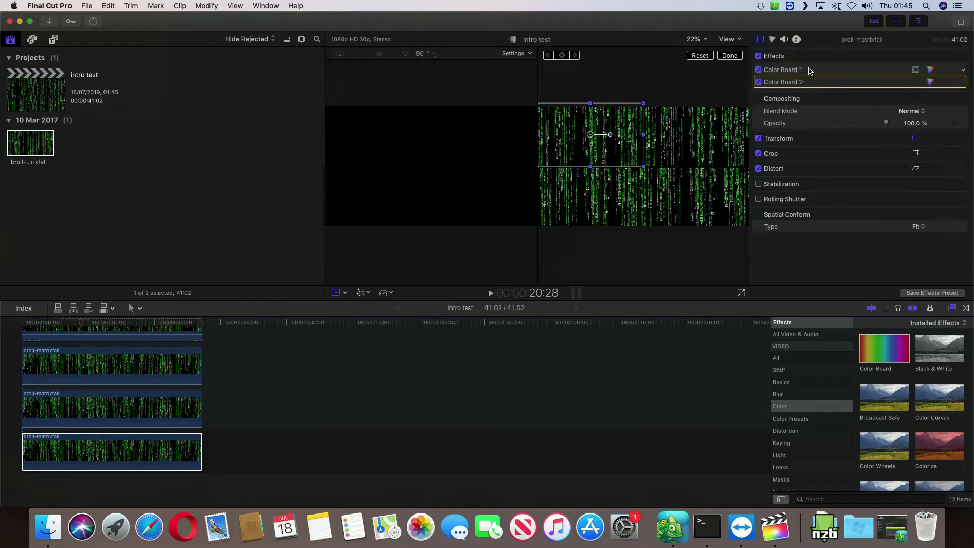
Add Hue/Saturation Curves to the top-left clip and raise HUE vs HUE to turn its rain pink
{"action": "left_click", "coordinate": [807, 71]}
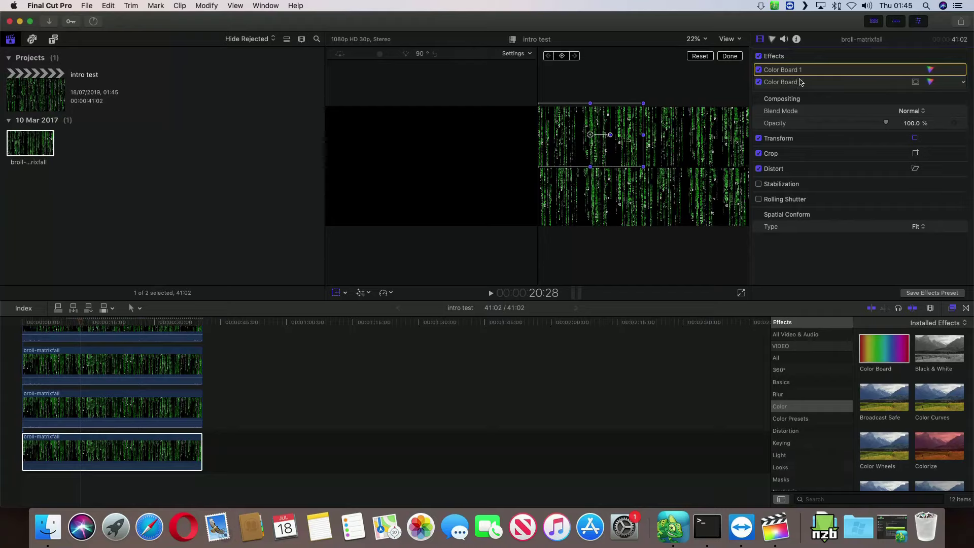
{"action": "left_click", "coordinate": [800, 72]}
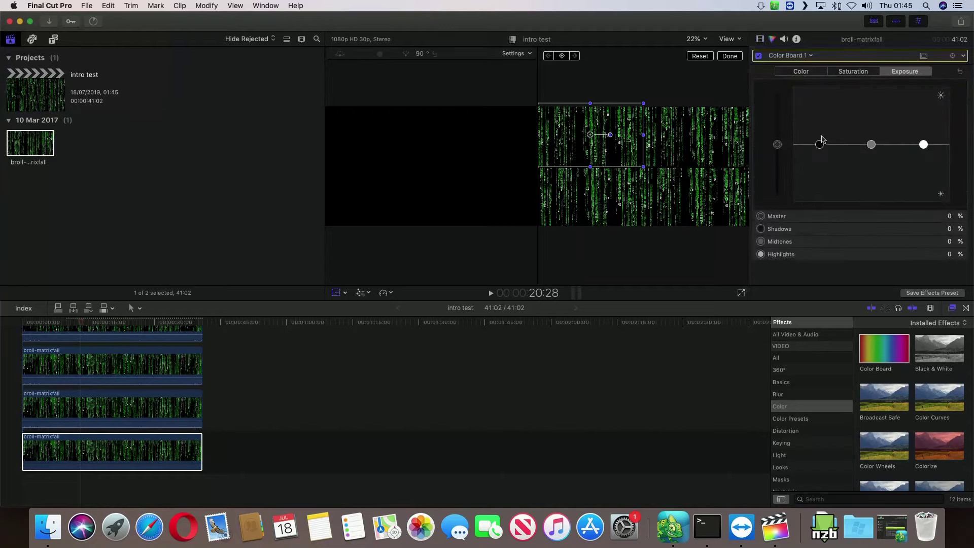
{"action": "left_click", "coordinate": [804, 72]}
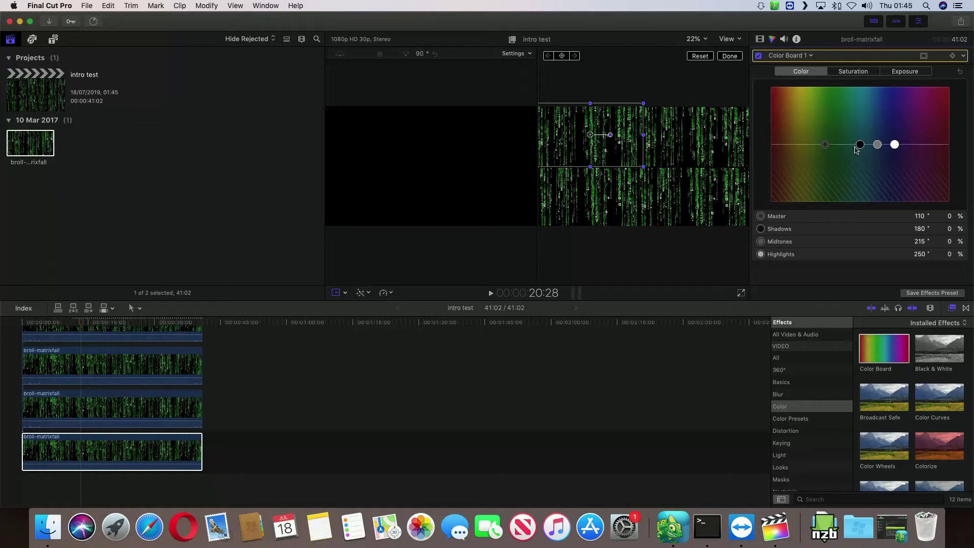
{"action": "left_click", "coordinate": [800, 55]}
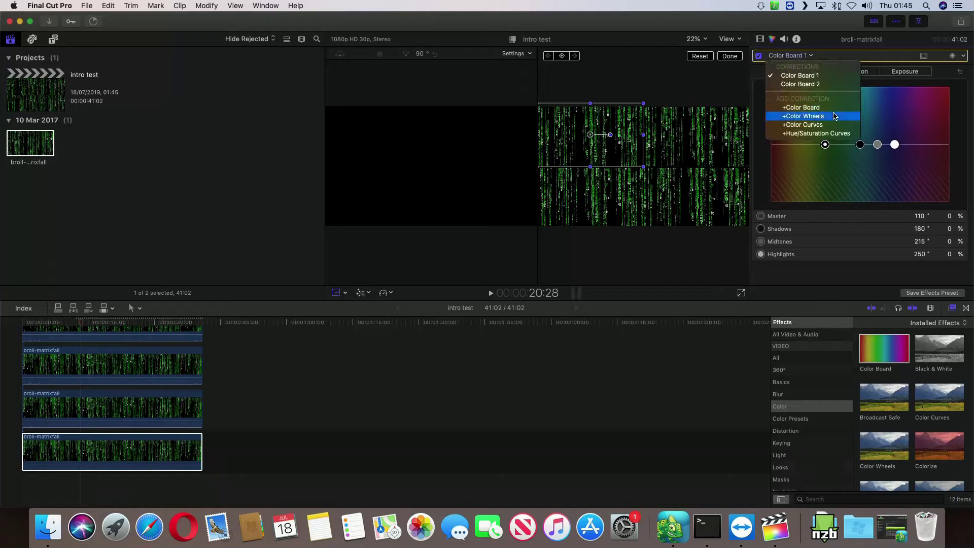
{"action": "left_click", "coordinate": [835, 117]}
{"action": "left_click", "coordinate": [810, 57]}
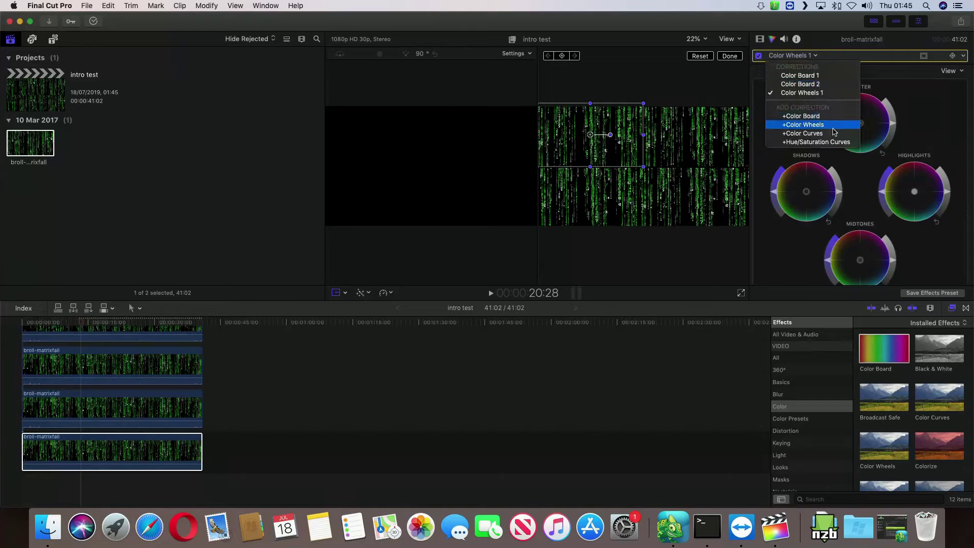
{"action": "left_click", "coordinate": [833, 142]}
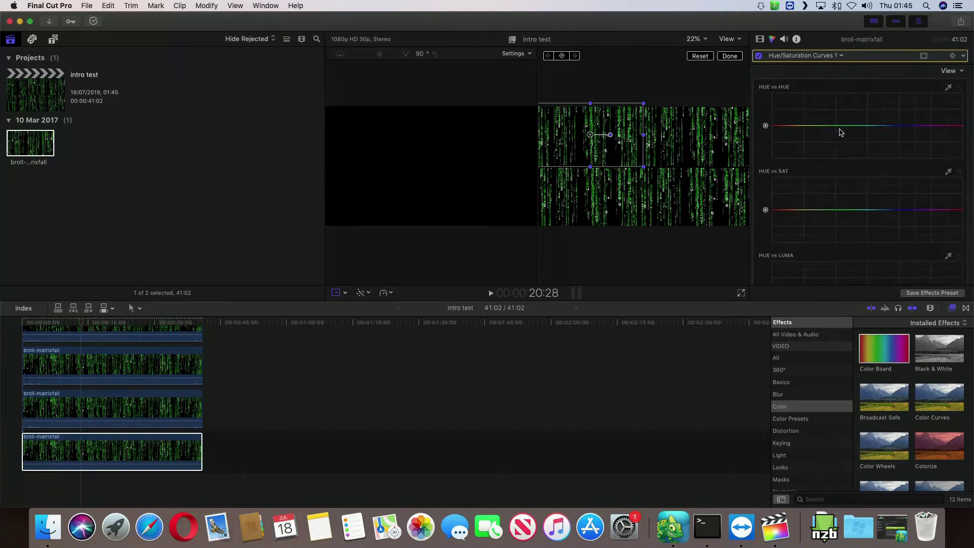
{"action": "left_click_drag", "start_coordinate": [810, 125], "coordinate": [809, 93]}
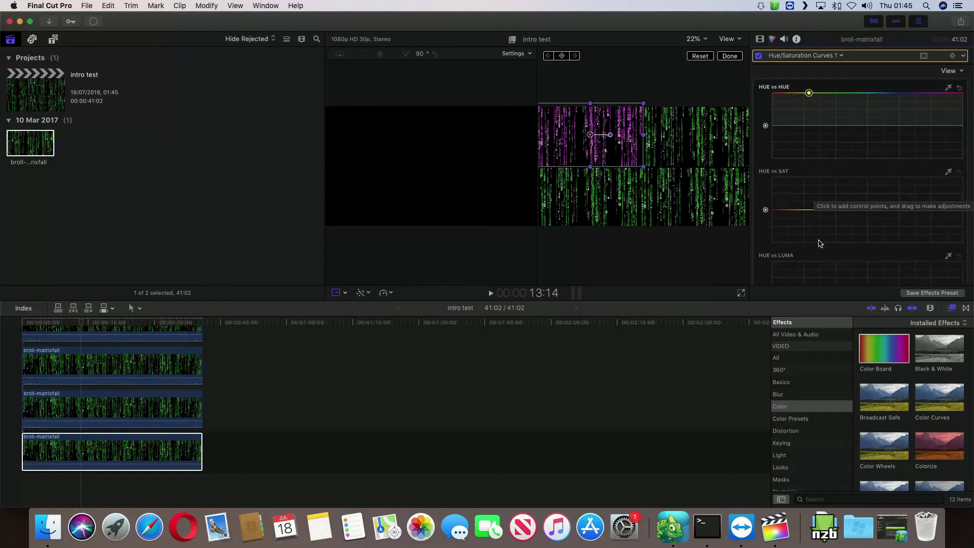
Add Hue/Saturation Curves to the top-right clip and pull HUE vs SAT down so its rain looks white
{"action": "left_click", "coordinate": [135, 418]}
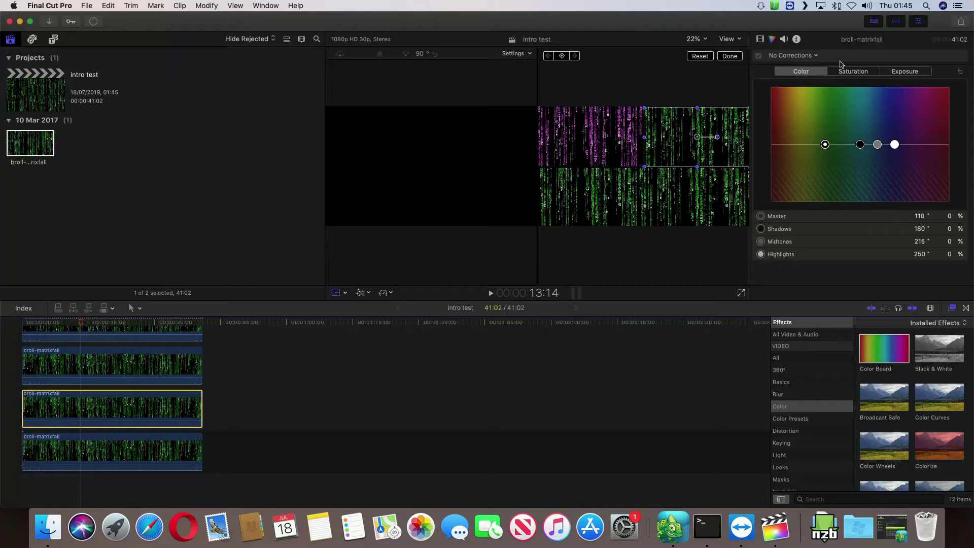
{"action": "left_click", "coordinate": [793, 55]}
{"action": "left_click", "coordinate": [831, 133]}
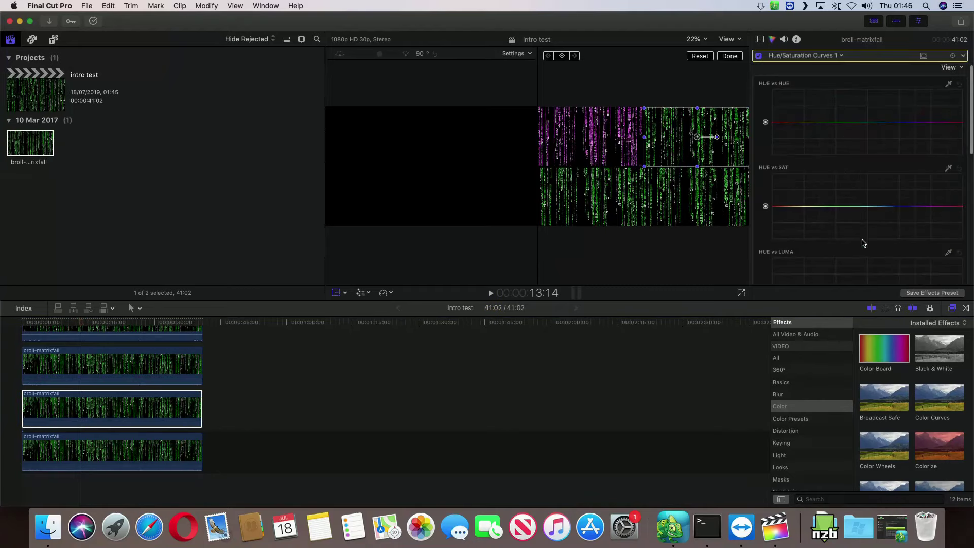
{"action": "left_click_drag", "start_coordinate": [858, 208], "coordinate": [859, 242]}
{"action": "scroll", "coordinate": [860, 242], "scroll_direction": "down", "scroll_amount": 1}
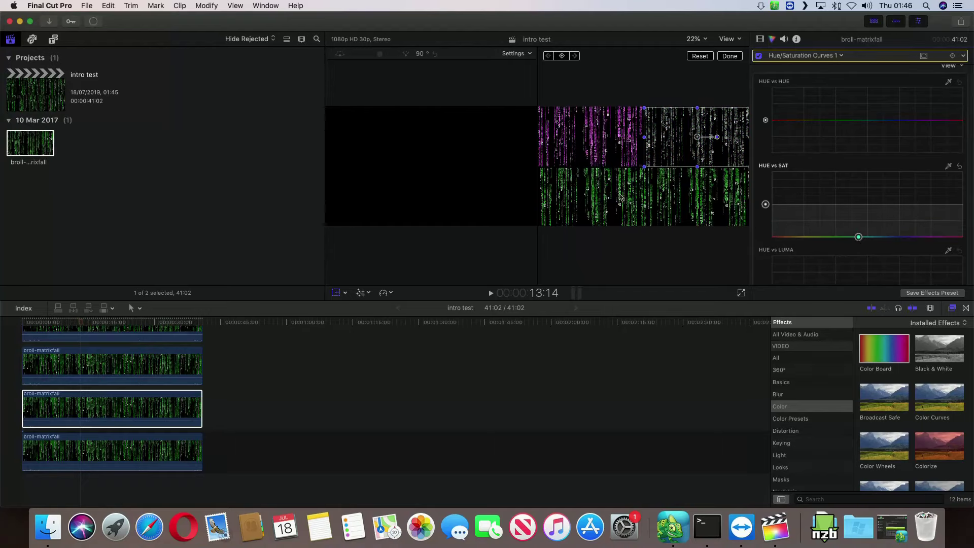
Add Hue/Saturation Curves to the bottom-left clip, shifting its green rain to purple with boosted saturation
{"action": "left_click", "coordinate": [129, 364]}
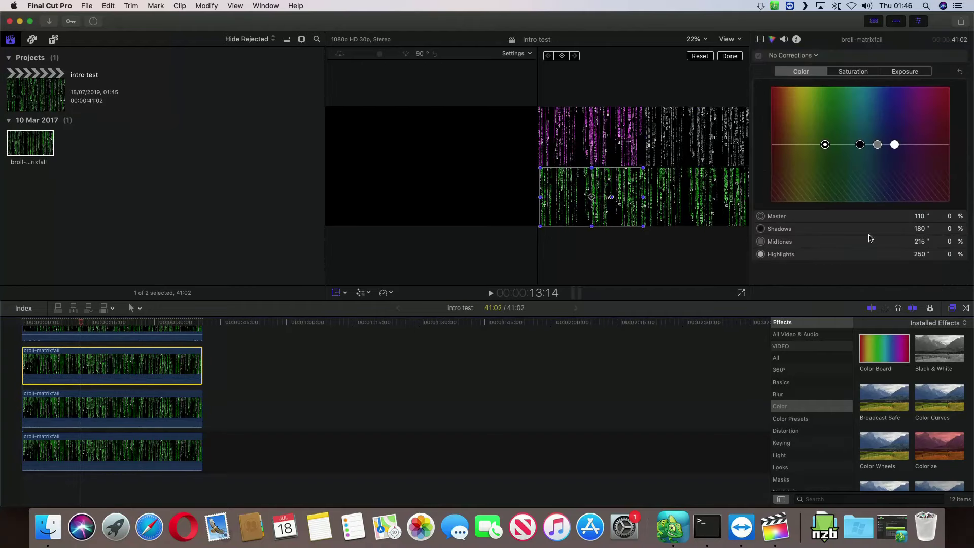
{"action": "left_click", "coordinate": [817, 57]}
{"action": "left_click", "coordinate": [814, 102]}
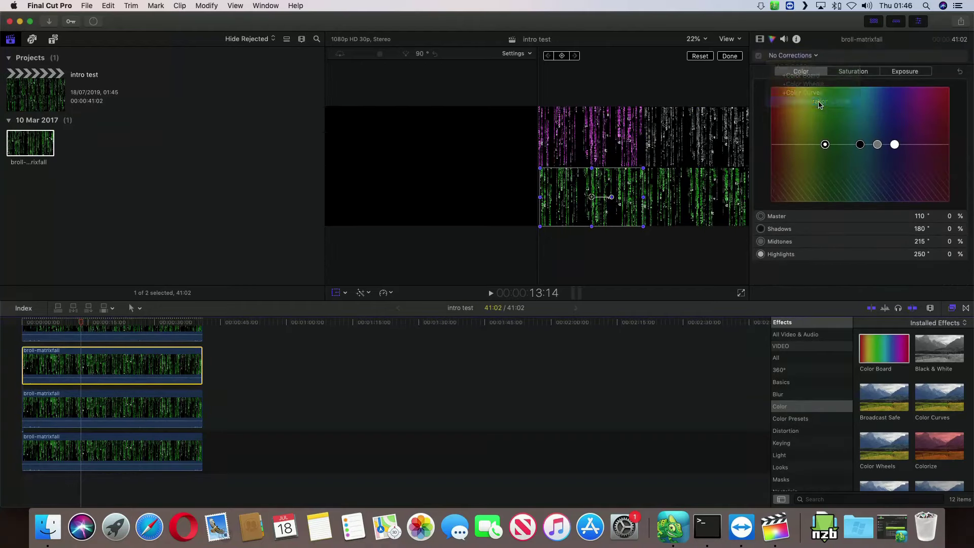
{"action": "left_click_drag", "start_coordinate": [851, 127], "coordinate": [851, 165]}
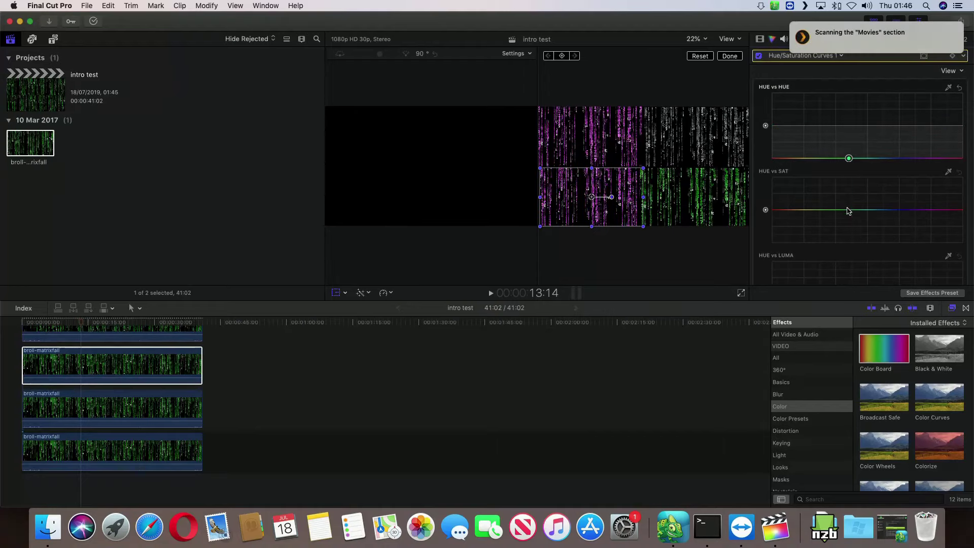
{"action": "mouse_move", "coordinate": [849, 211]}
{"action": "left_mouse_down"}
{"action": "mouse_move", "coordinate": [847, 174]}
{"action": "mouse_move", "coordinate": [845, 249]}
{"action": "mouse_move", "coordinate": [844, 174]}
{"action": "mouse_move", "coordinate": [844, 213]}
{"action": "left_mouse_up"}
Adjust the HUE vs LUMA and saturation curves, then shift the purple rain to cyan via HUE vs HUE
{"action": "scroll", "coordinate": [851, 214], "scroll_direction": "down", "scroll_amount": 3}
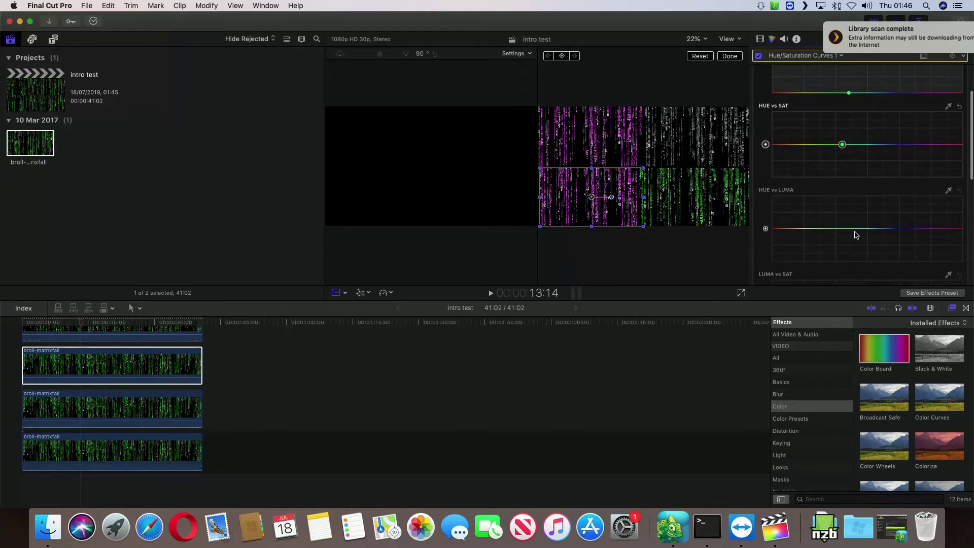
{"action": "mouse_move", "coordinate": [851, 208]}
{"action": "left_mouse_down"}
{"action": "mouse_move", "coordinate": [850, 183]}
{"action": "mouse_move", "coordinate": [851, 234]}
{"action": "mouse_move", "coordinate": [851, 212]}
{"action": "left_mouse_up"}
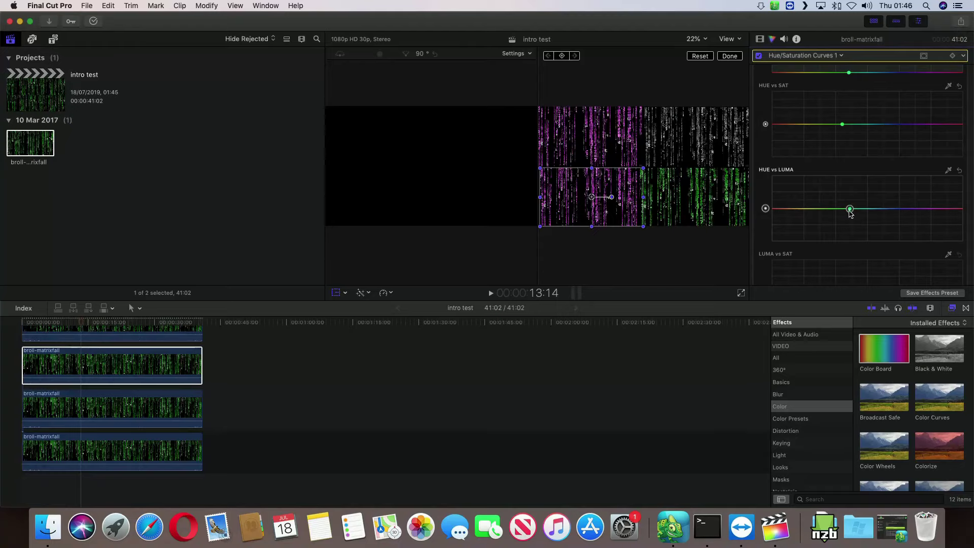
{"action": "scroll", "coordinate": [851, 213], "scroll_direction": "down", "scroll_amount": 5}
{"action": "left_click_drag", "start_coordinate": [851, 206], "coordinate": [867, 184]}
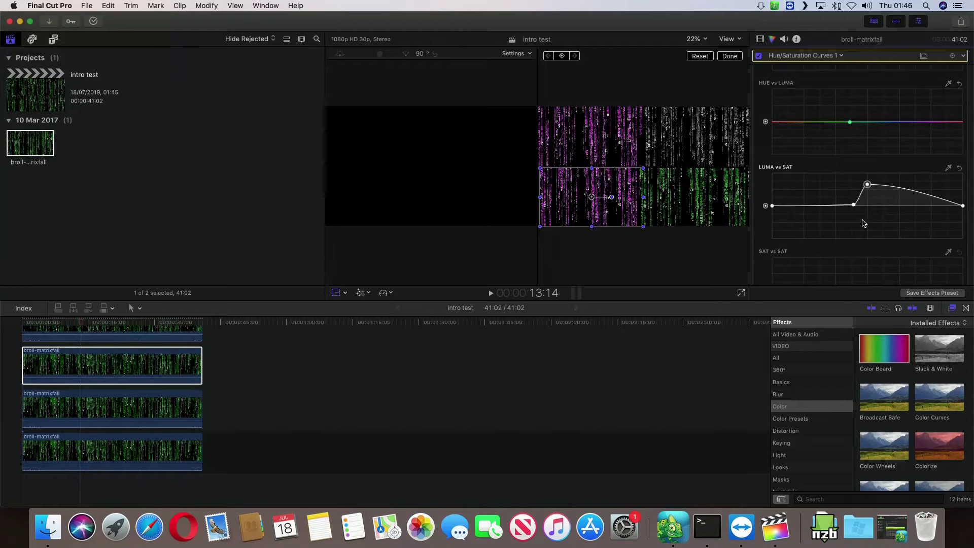
{"action": "key", "text": "super+z"}
{"action": "key", "text": "super+z"}
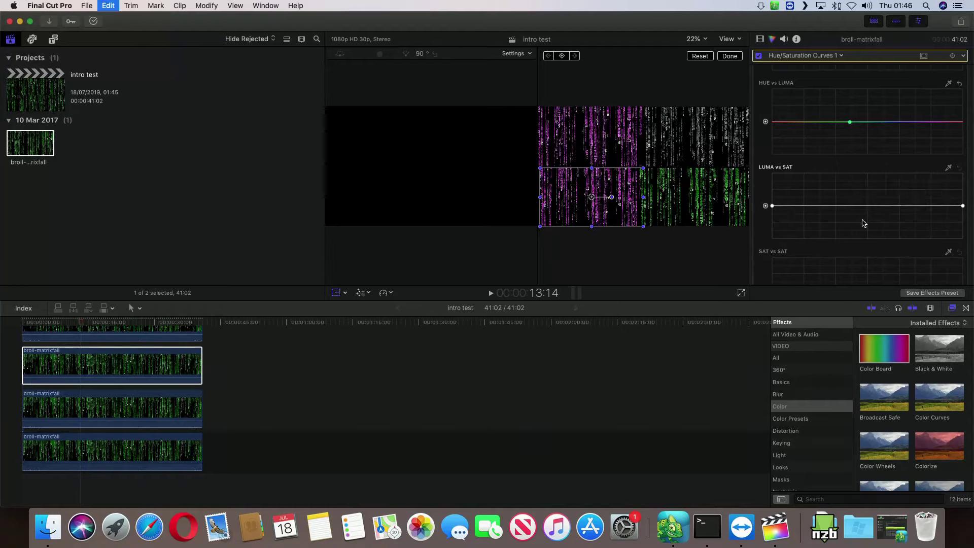
{"action": "scroll", "coordinate": [878, 186], "scroll_direction": "up", "scroll_amount": 3}
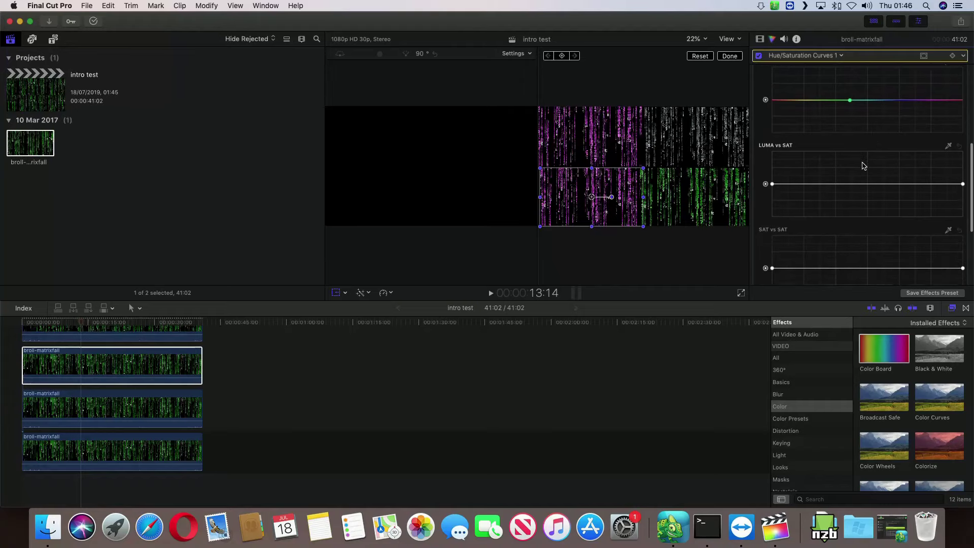
{"action": "left_click", "coordinate": [878, 202]}
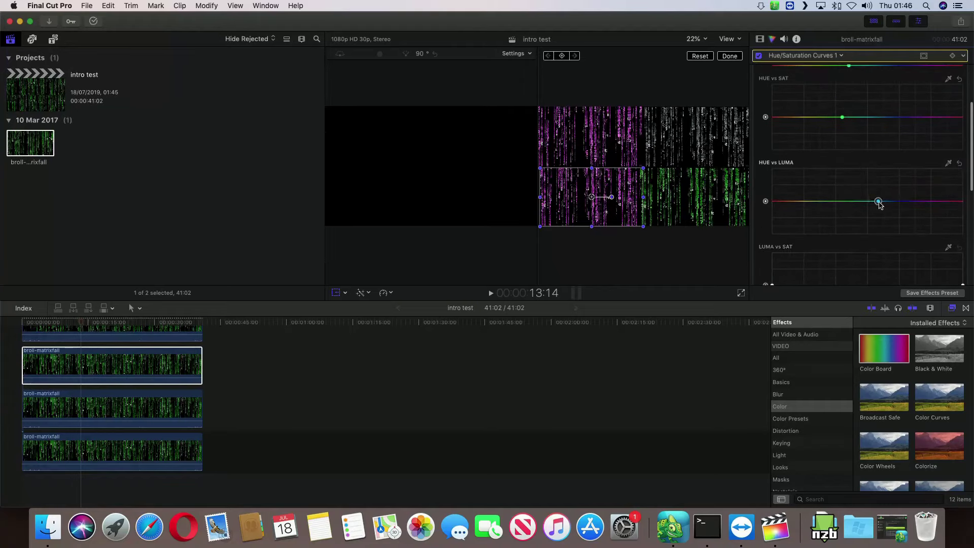
{"action": "left_click_drag", "start_coordinate": [869, 202], "coordinate": [846, 182]}
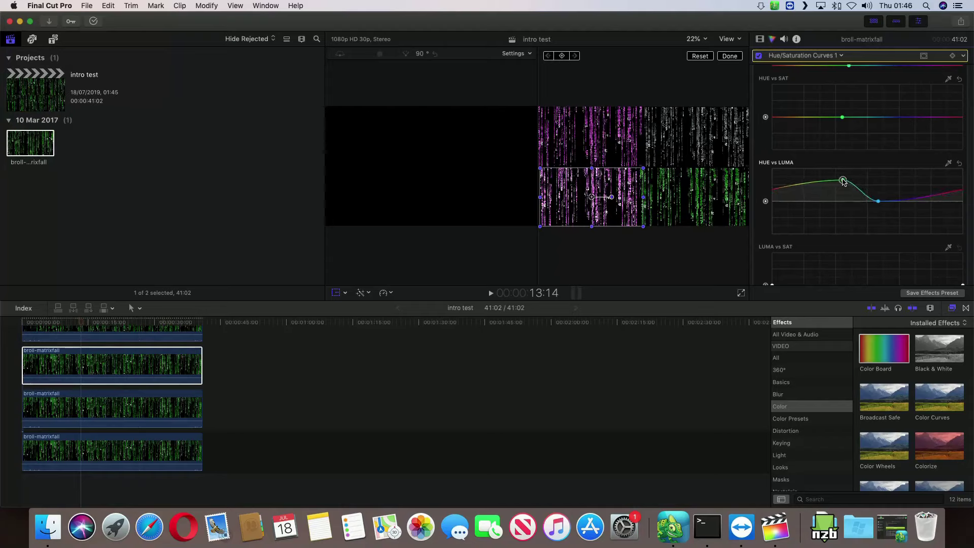
{"action": "scroll", "coordinate": [864, 202], "scroll_direction": "up", "scroll_amount": 3}
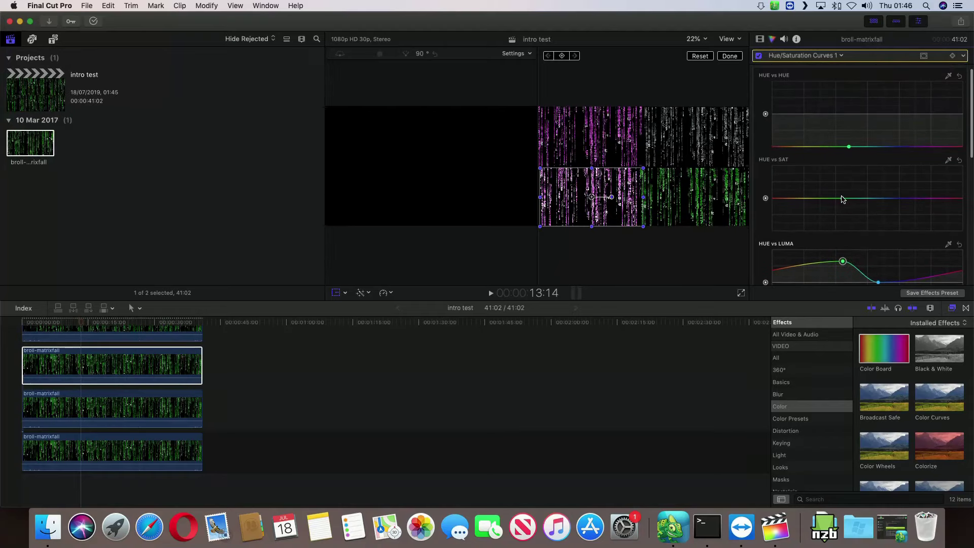
{"action": "left_click_drag", "start_coordinate": [844, 198], "coordinate": [903, 183]}
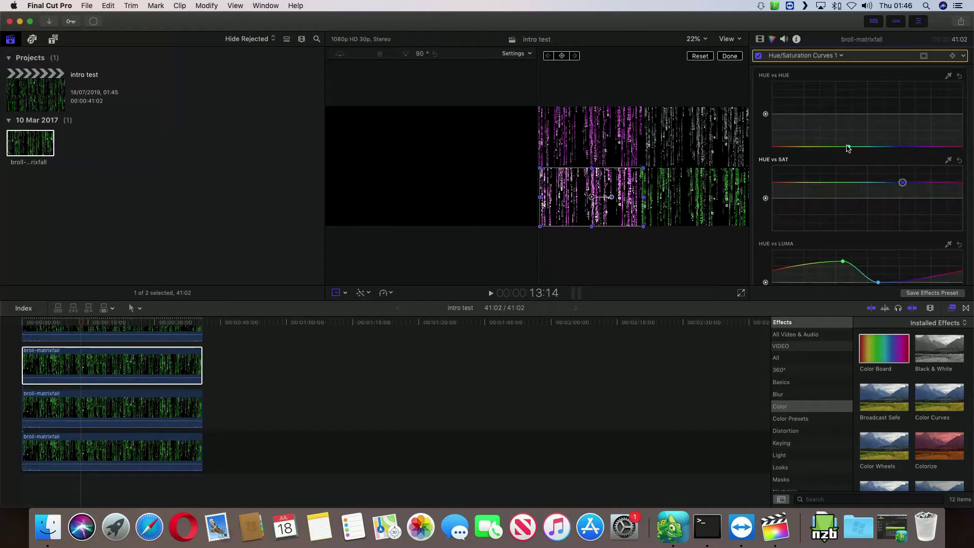
{"action": "left_click_drag", "start_coordinate": [848, 147], "coordinate": [846, 126]}
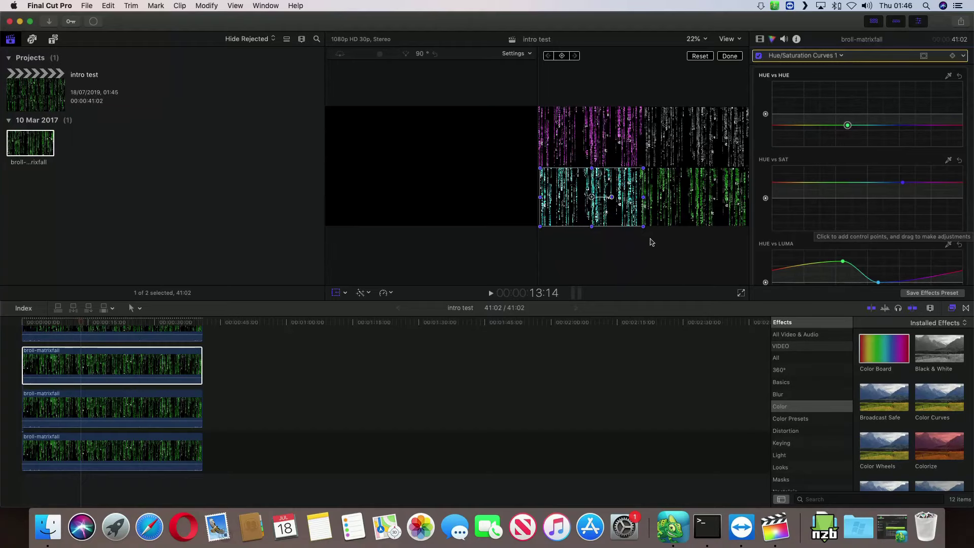
Add Hue/Saturation Curves to the bottom-right clip and bend its HUE vs HUE curve with new points
{"action": "left_click", "coordinate": [157, 339]}
{"action": "scroll", "coordinate": [283, 336], "scroll_direction": "up", "scroll_amount": 3}
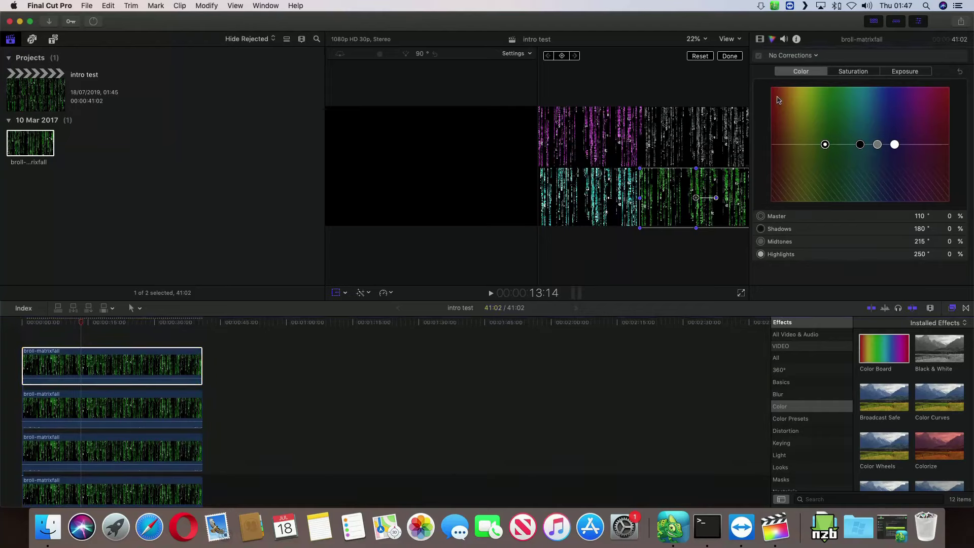
{"action": "left_click", "coordinate": [816, 55]}
{"action": "left_click", "coordinate": [807, 102]}
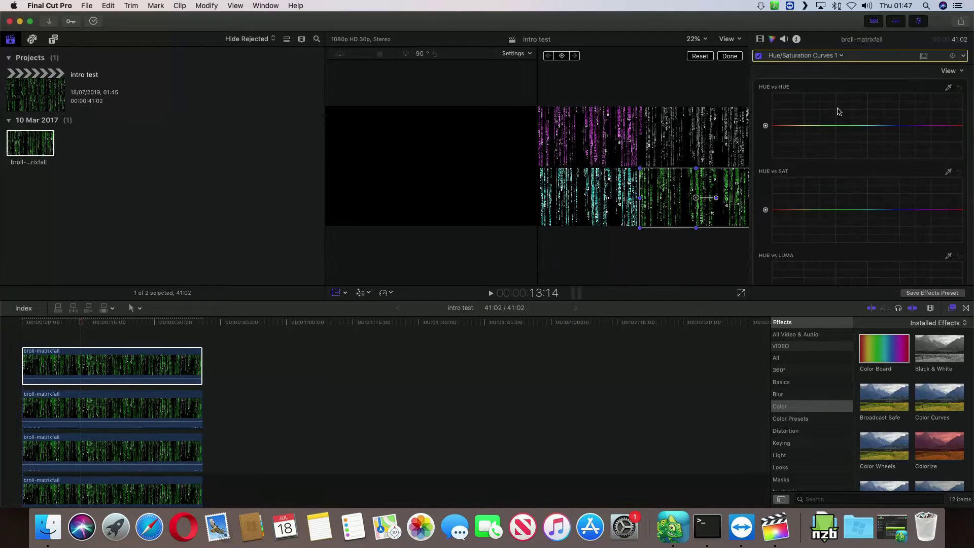
{"action": "left_click", "coordinate": [823, 126]}
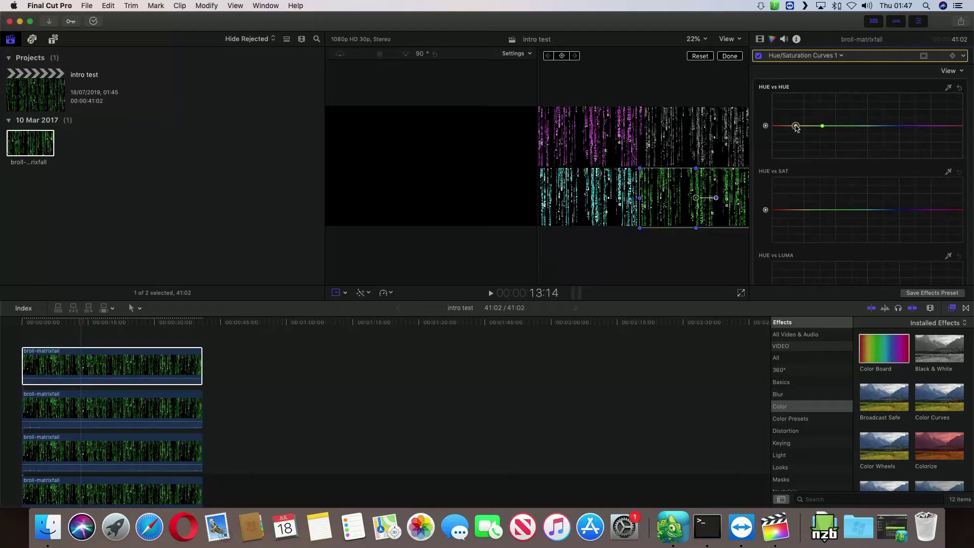
{"action": "left_click_drag", "start_coordinate": [782, 127], "coordinate": [812, 144]}
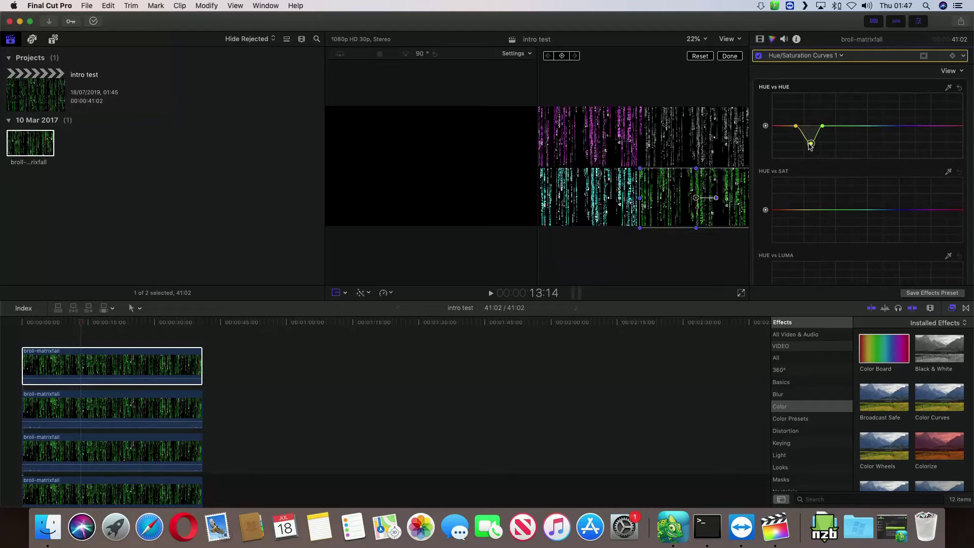
{"action": "left_click_drag", "start_coordinate": [881, 127], "coordinate": [882, 100]}
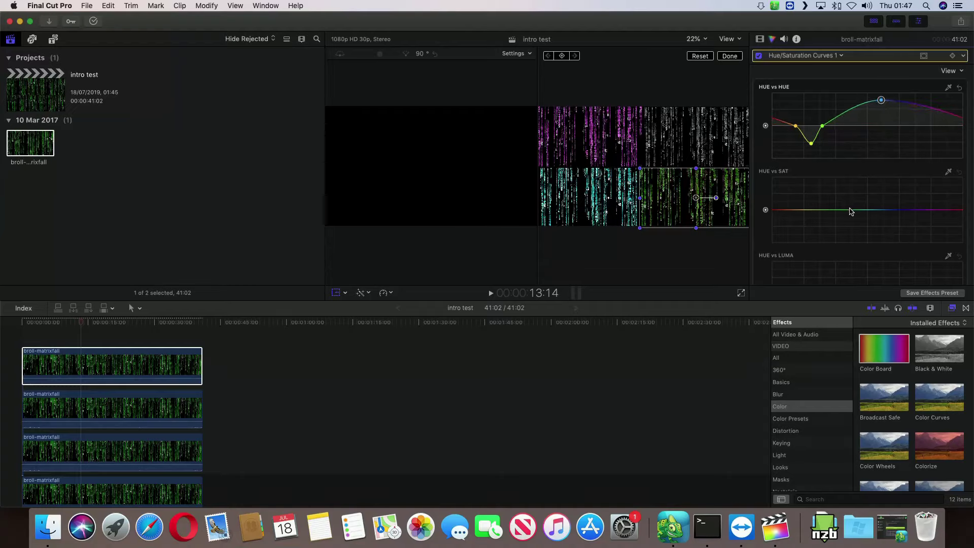
Reshape the HUE vs SAT curve and move the HUE vs HUE peak until the rain turns red
{"action": "left_click_drag", "start_coordinate": [791, 209], "coordinate": [791, 188]}
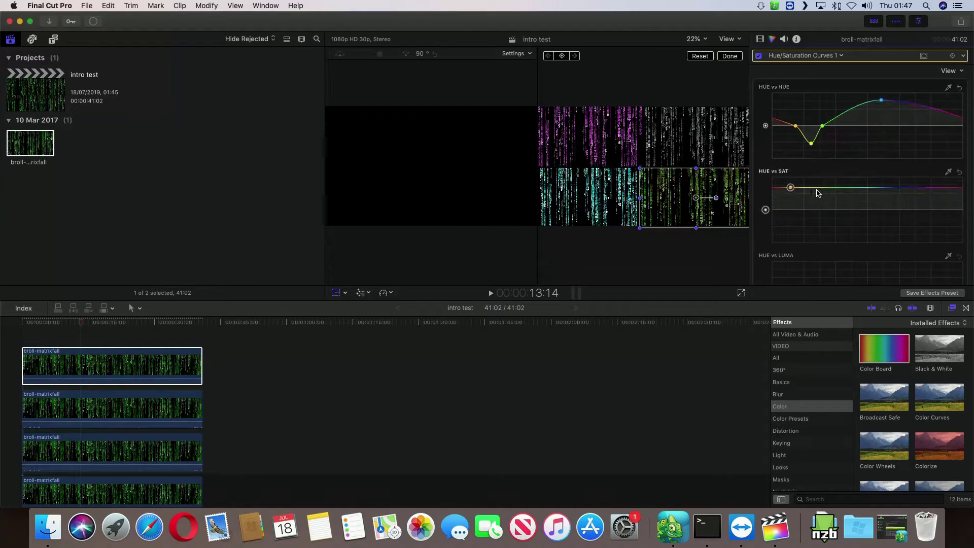
{"action": "left_click_drag", "start_coordinate": [870, 188], "coordinate": [868, 236]}
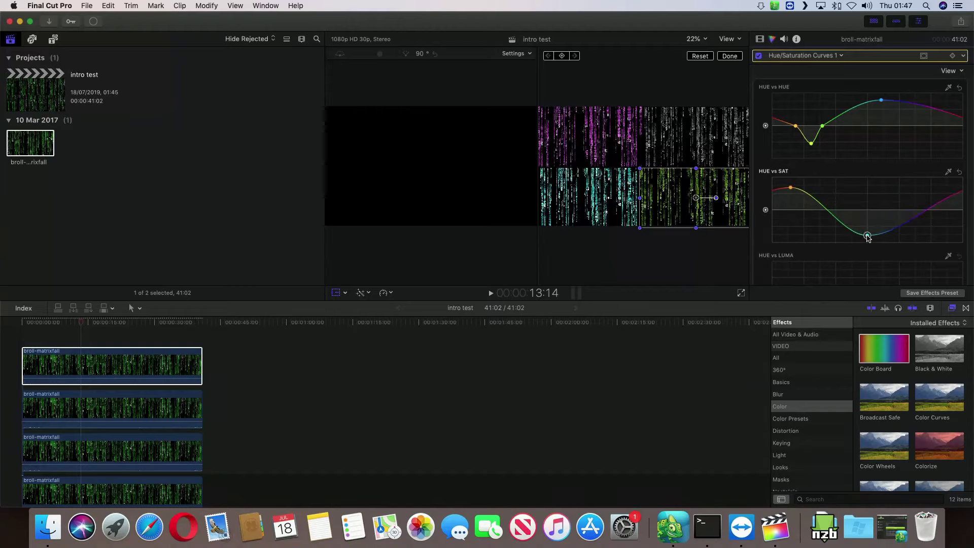
{"action": "left_click_drag", "start_coordinate": [818, 207], "coordinate": [791, 226]}
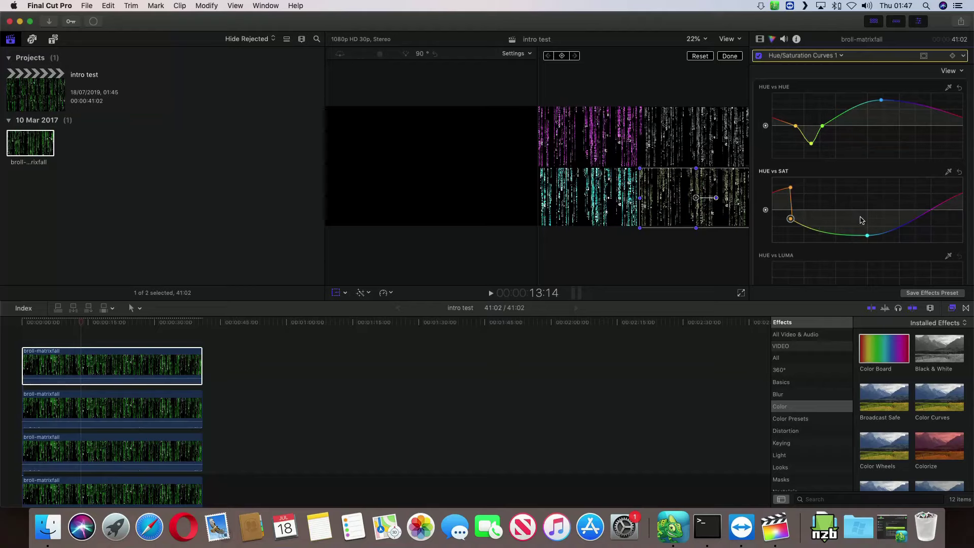
{"action": "key", "text": "Delete"}
{"action": "left_click_drag", "start_coordinate": [861, 196], "coordinate": [858, 189]}
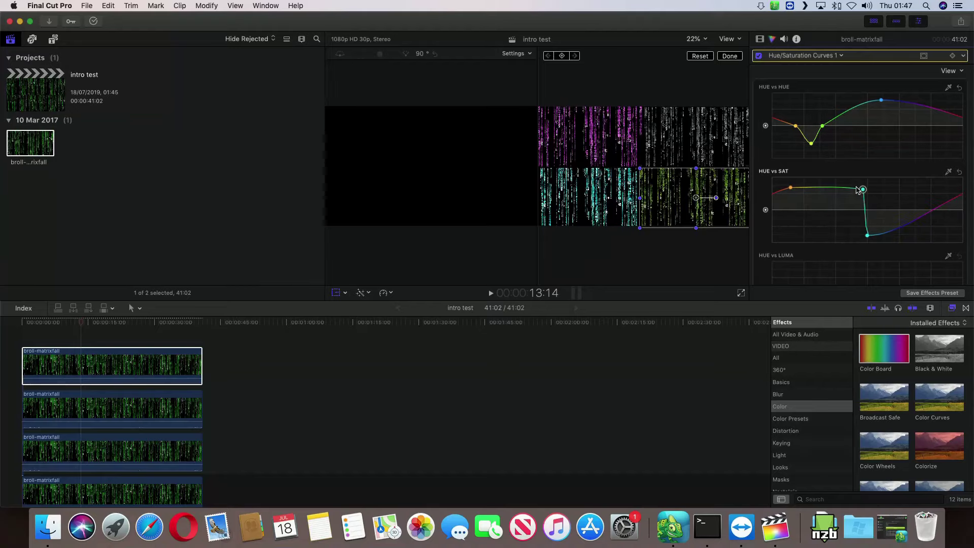
{"action": "left_click_drag", "start_coordinate": [915, 218], "coordinate": [916, 183]}
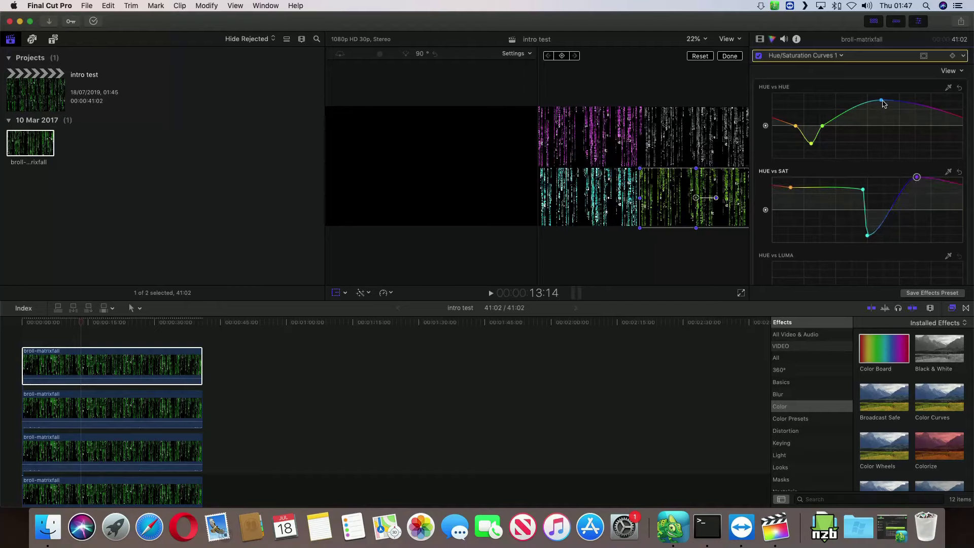
{"action": "left_click_drag", "start_coordinate": [883, 101], "coordinate": [920, 144]}
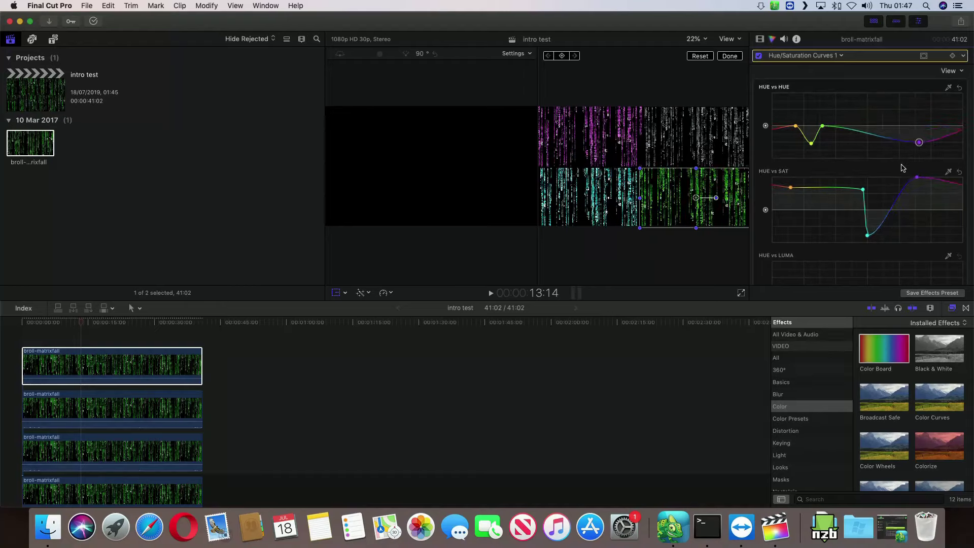
{"action": "left_click_drag", "start_coordinate": [921, 144], "coordinate": [843, 102]}
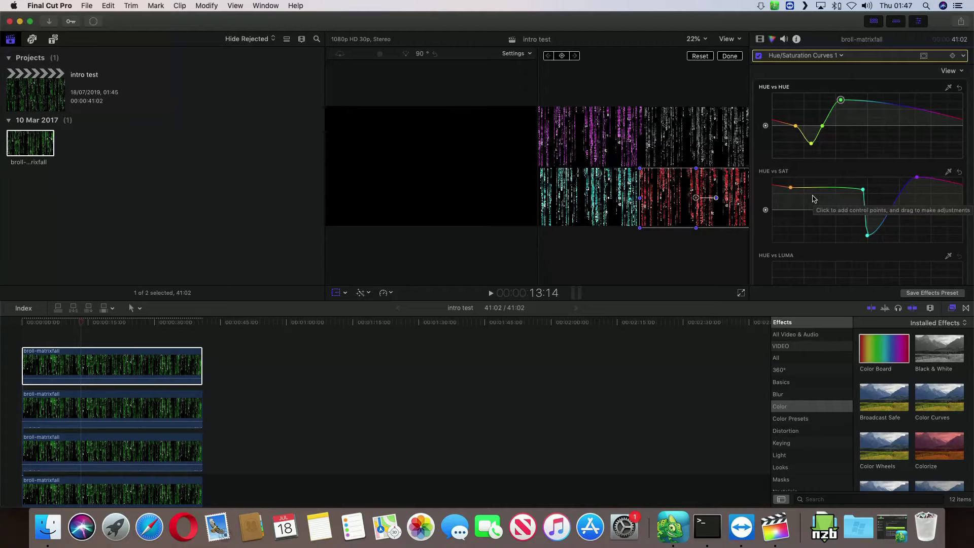
{"action": "key", "text": "super+Down"}
{"action": "key", "text": "super+Down"}
{"action": "key", "text": "super+Down"}
{"action": "key", "text": "super+Up"}
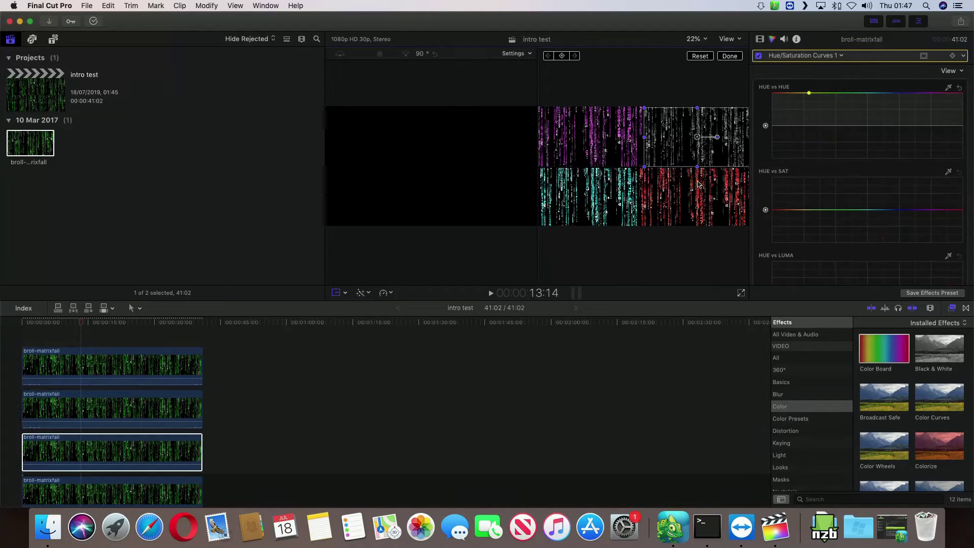
{"action": "key", "text": "super+Up"}
{"action": "key", "text": "super+Up"}
{"action": "key", "text": "super+Down"}
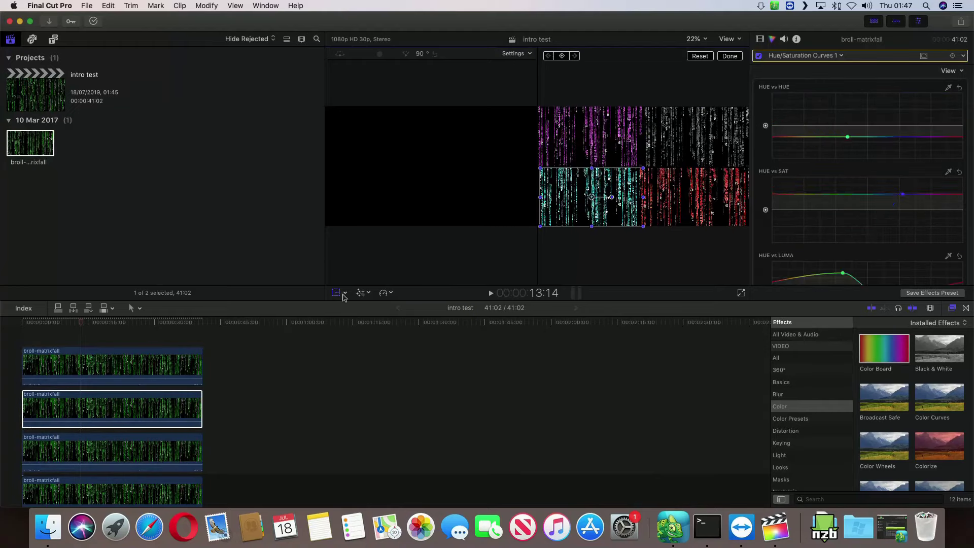
{"action": "left_click", "coordinate": [56, 336]}
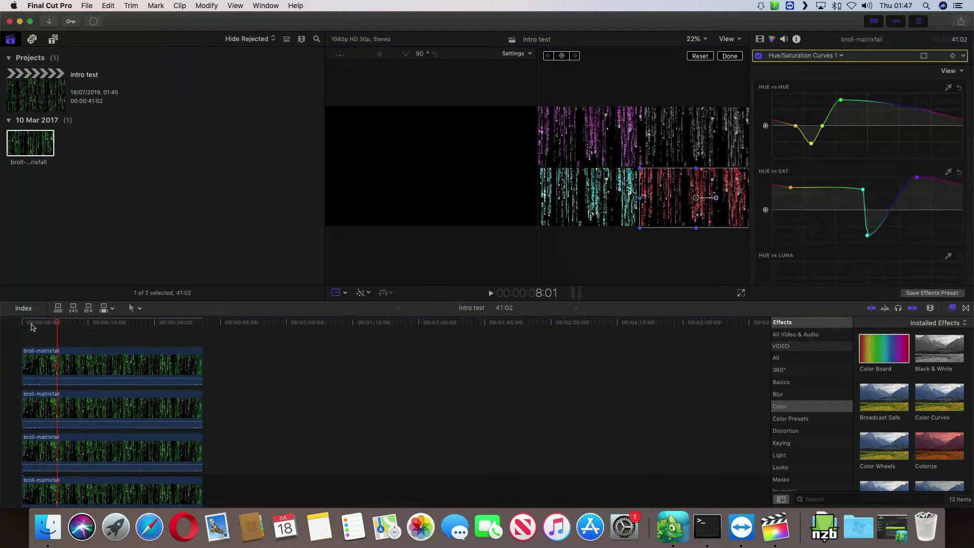
{"action": "left_click", "coordinate": [31, 326]}
{"action": "key", "text": "space"}
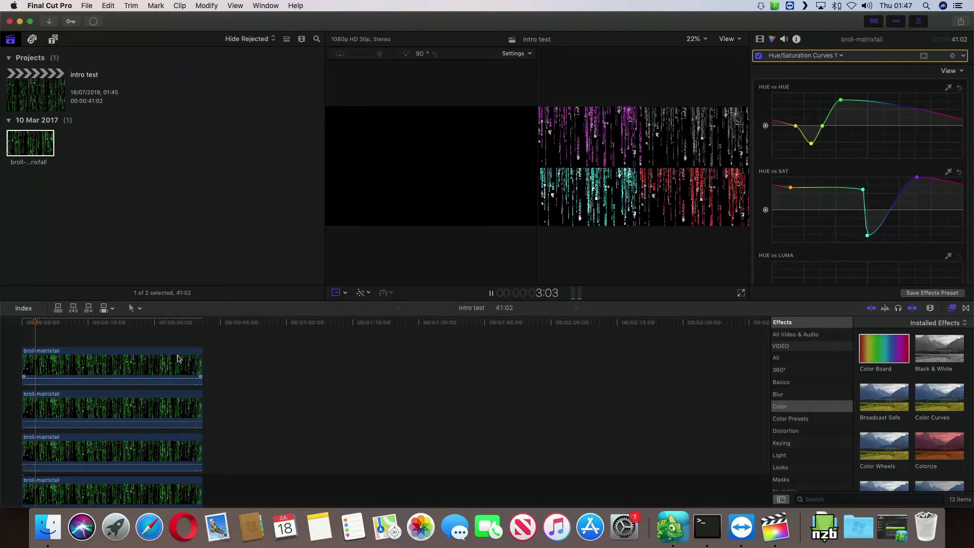
{"action": "key", "text": "space"}
{"action": "key", "text": "shift+t"}
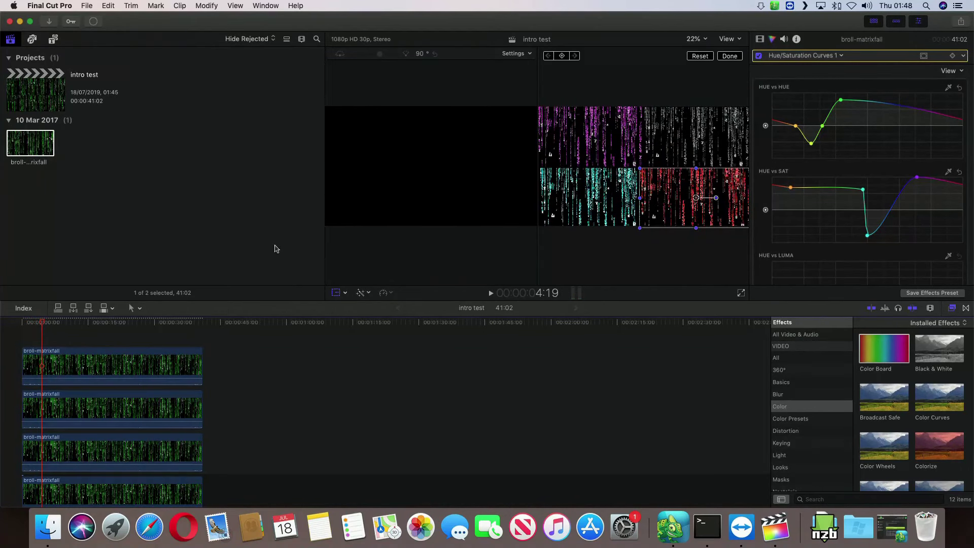
Import itsnip-lion-tran.gif from the Images folder into the test event via Import Media
{"action": "left_click", "coordinate": [143, 168]}
{"action": "right_click", "coordinate": [127, 161]}
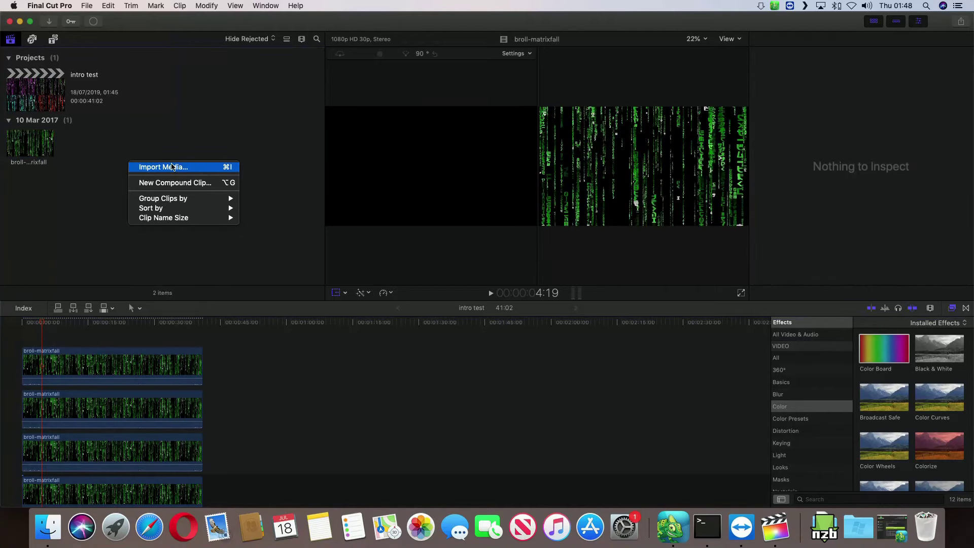
{"action": "left_click", "coordinate": [291, 247]}
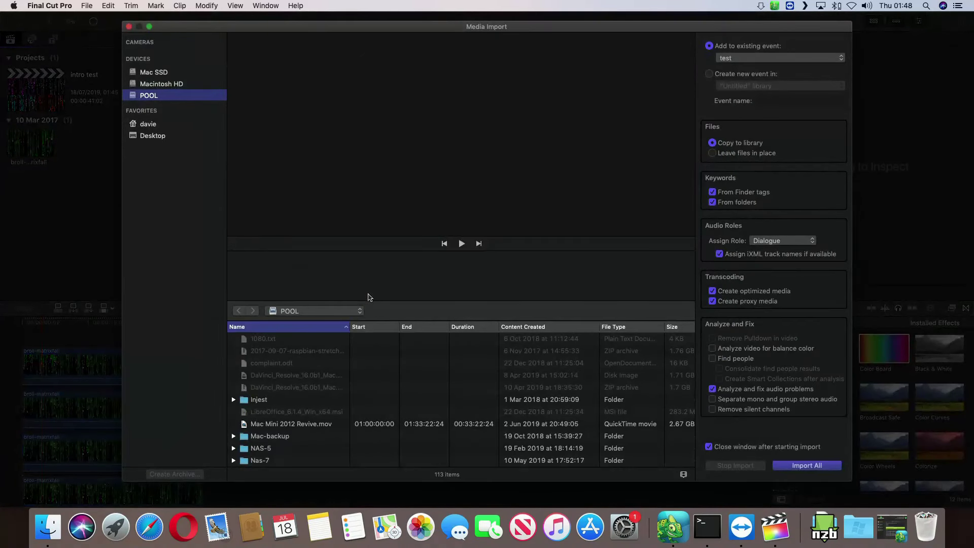
{"action": "scroll", "coordinate": [369, 403], "scroll_direction": "down", "scroll_amount": 3}
{"action": "scroll", "coordinate": [369, 404], "scroll_direction": "down", "scroll_amount": 5}
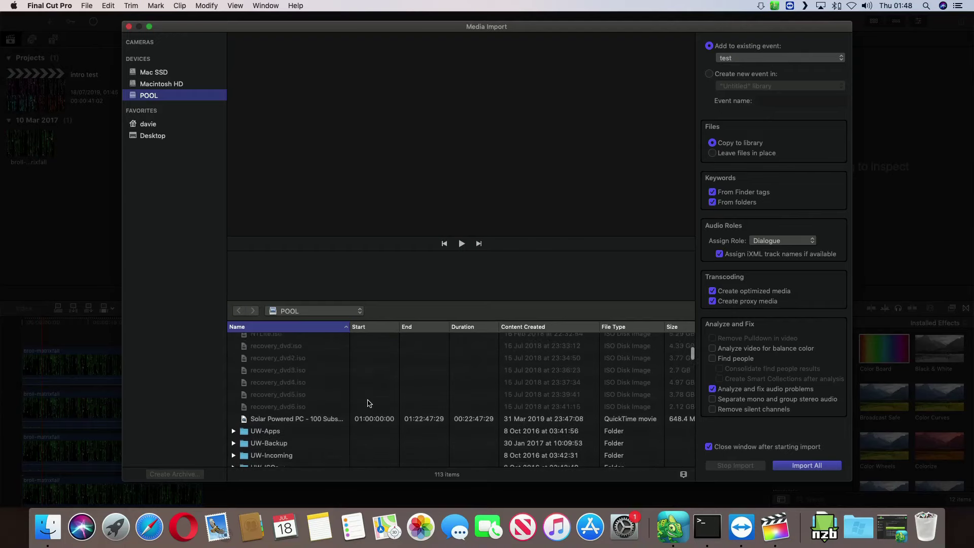
{"action": "scroll", "coordinate": [369, 403], "scroll_direction": "down", "scroll_amount": 5}
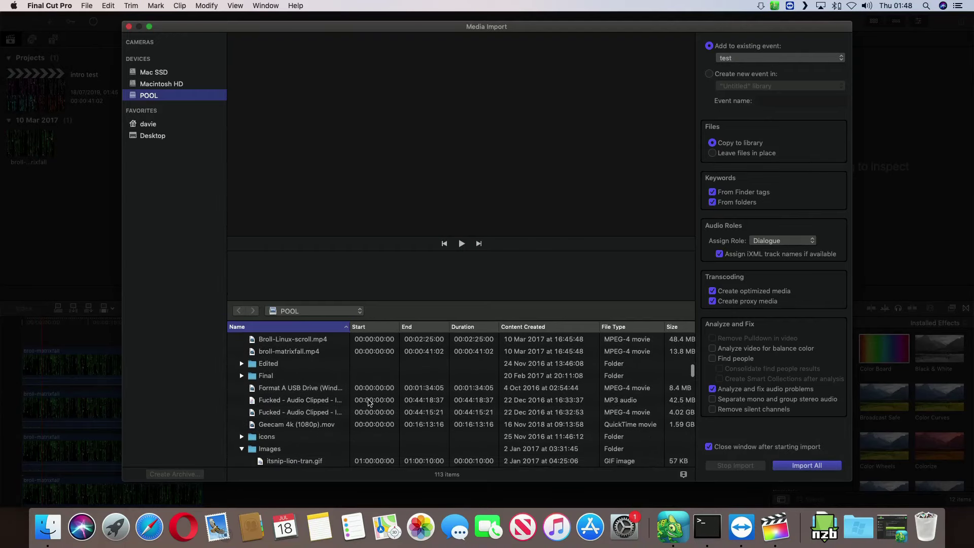
{"action": "scroll", "coordinate": [369, 402], "scroll_direction": "down", "scroll_amount": 3}
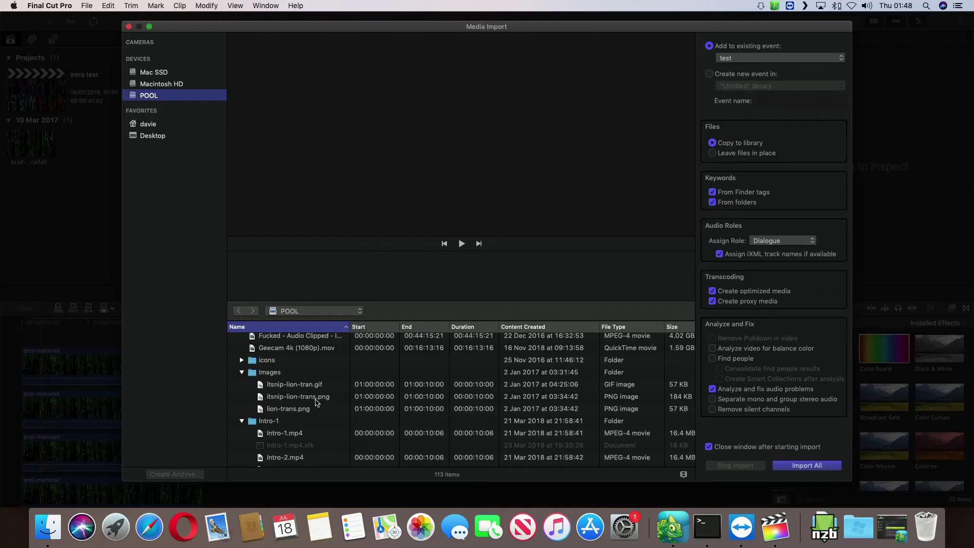
{"action": "left_click", "coordinate": [310, 412]}
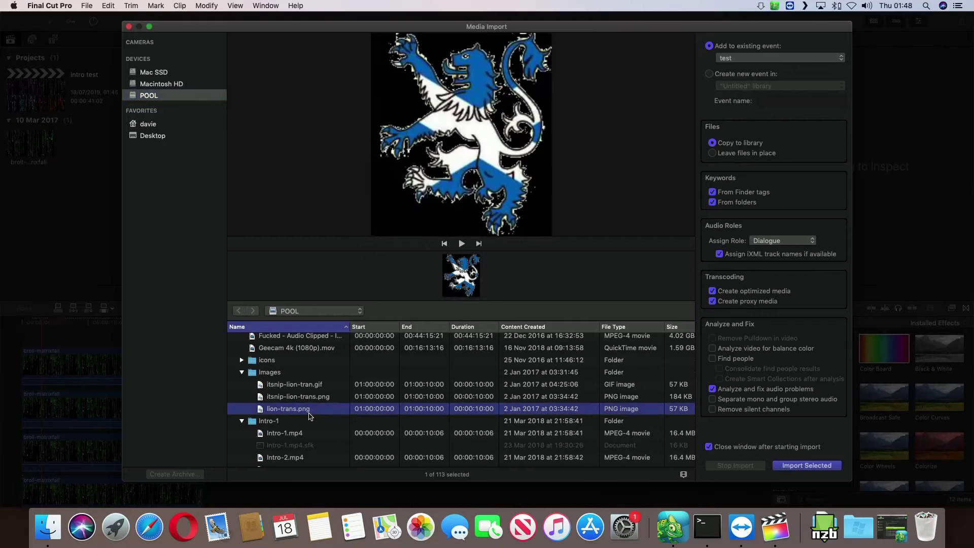
{"action": "left_click", "coordinate": [318, 400]}
{"action": "left_click", "coordinate": [320, 387]}
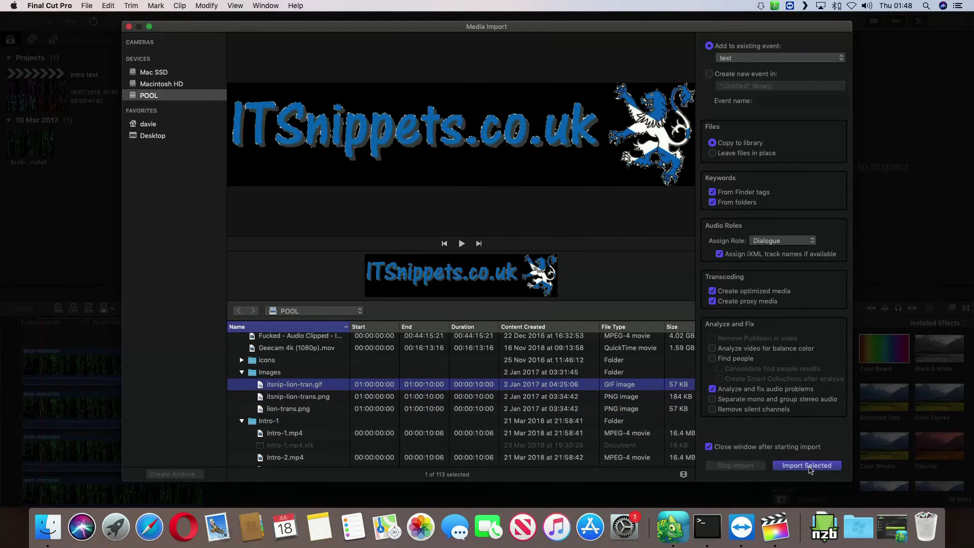
{"action": "left_click", "coordinate": [807, 466]}
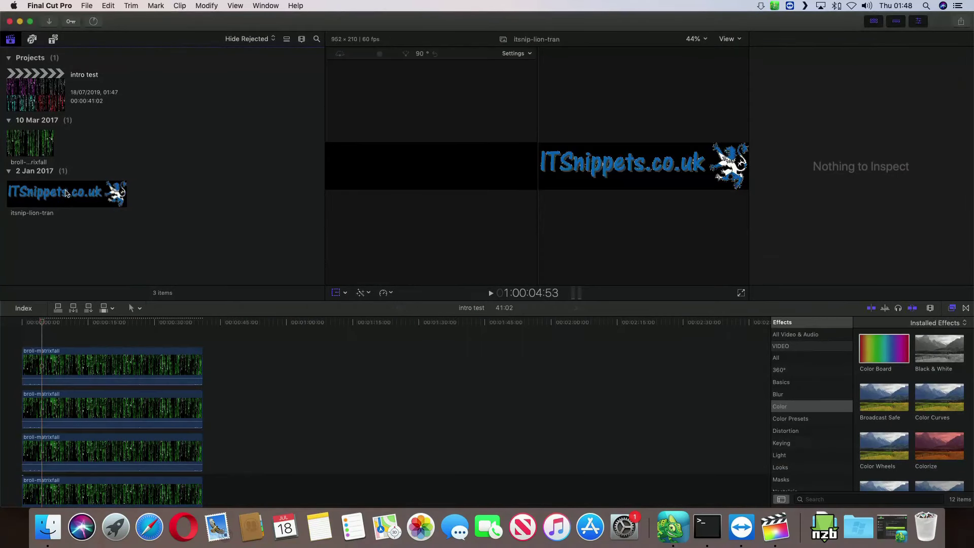
Place the itsnip-lion-tran logo clip above the Matrix clips and extend its end to about 31:38
{"action": "left_click_drag", "start_coordinate": [65, 193], "coordinate": [157, 208]}
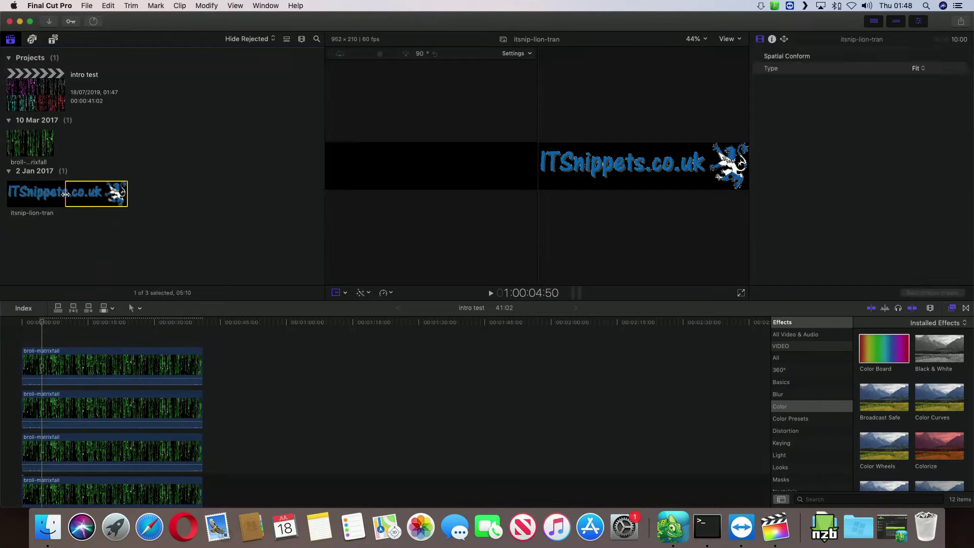
{"action": "left_click_drag", "start_coordinate": [65, 195], "coordinate": [60, 330]}
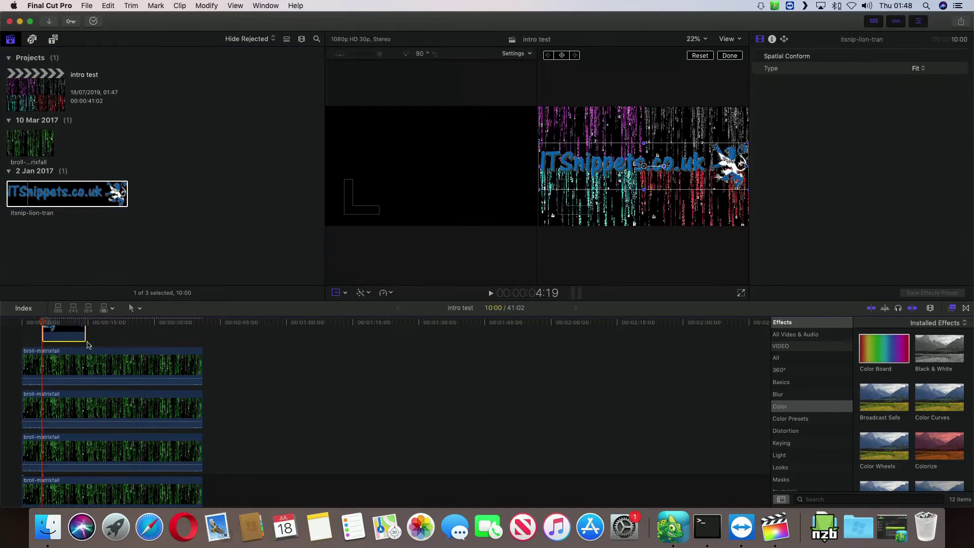
{"action": "left_click", "coordinate": [244, 361]}
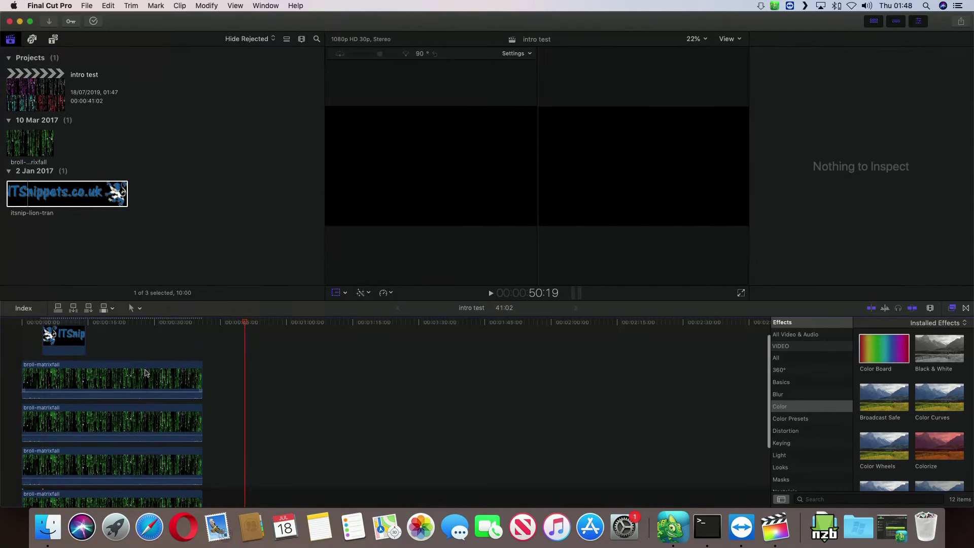
{"action": "left_click", "coordinate": [66, 331]}
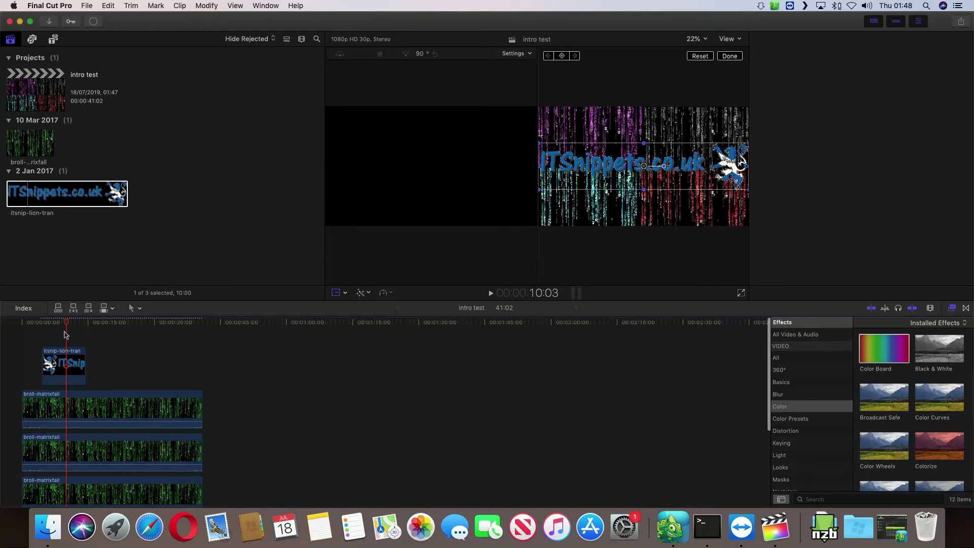
{"action": "left_click", "coordinate": [84, 369]}
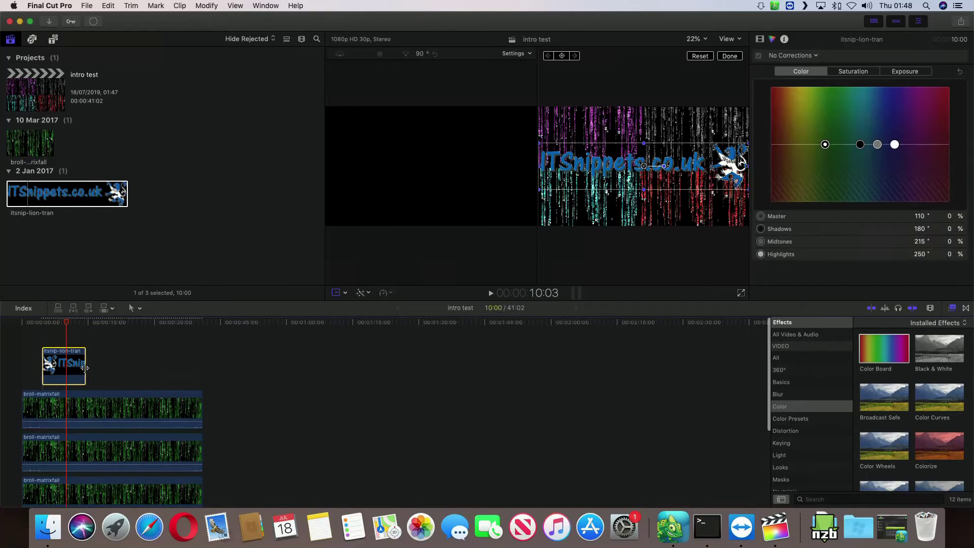
{"action": "left_click_drag", "start_coordinate": [84, 367], "coordinate": [180, 368]}
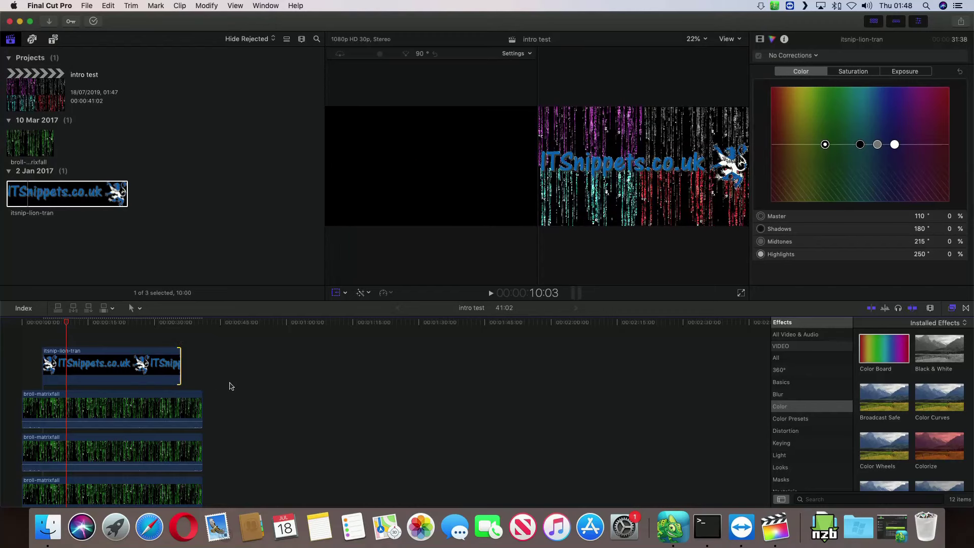
Trim the bottom broll-matrixfall clip so it ends at 10:00
{"action": "left_click", "coordinate": [229, 387]}
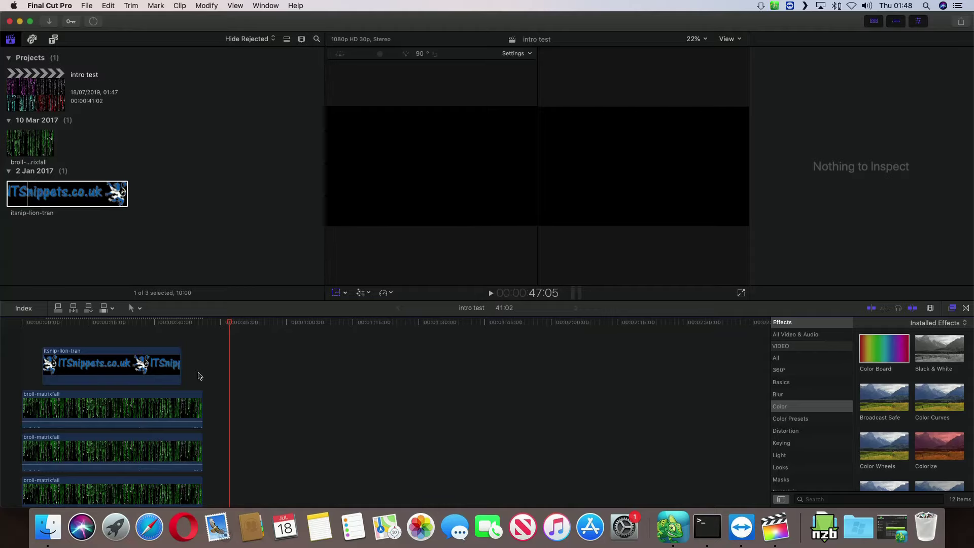
{"action": "left_click", "coordinate": [314, 390]}
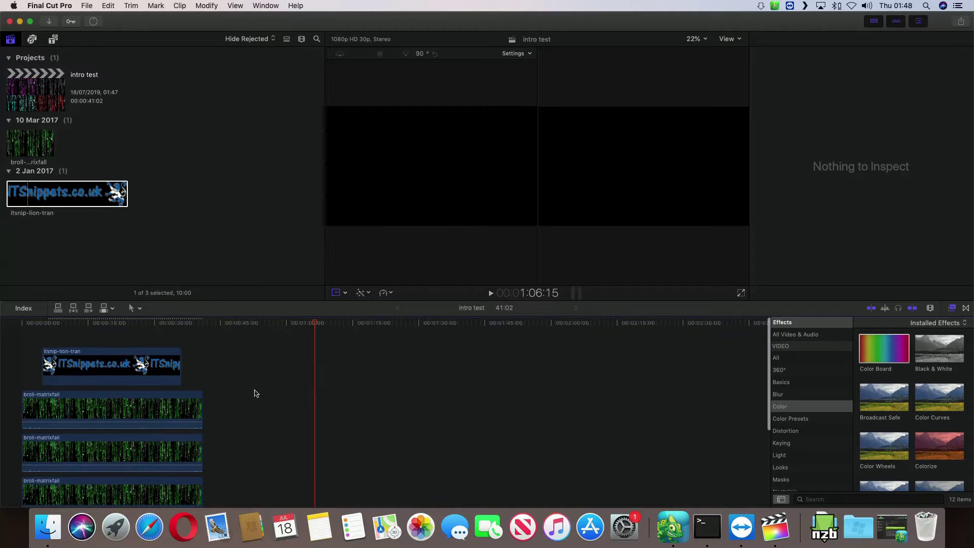
{"action": "scroll", "coordinate": [249, 396], "scroll_direction": "down", "scroll_amount": 4}
{"action": "scroll", "coordinate": [249, 395], "scroll_direction": "down", "scroll_amount": 1}
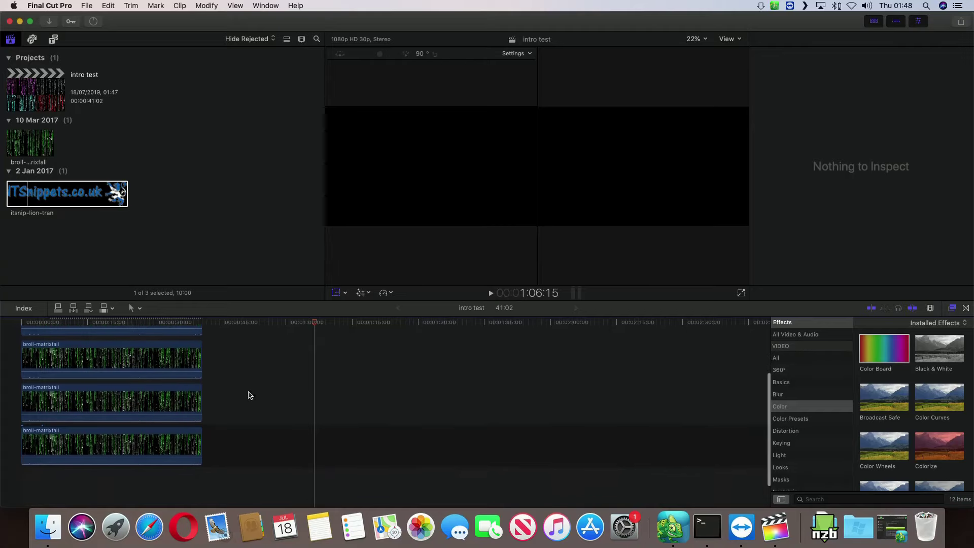
{"action": "left_click", "coordinate": [201, 445]}
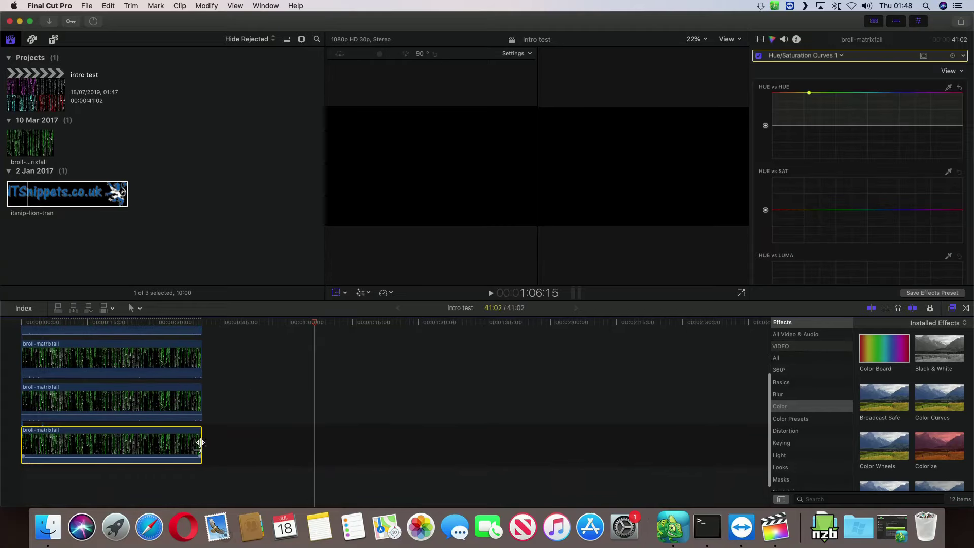
{"action": "left_click_drag", "start_coordinate": [201, 446], "coordinate": [62, 439]}
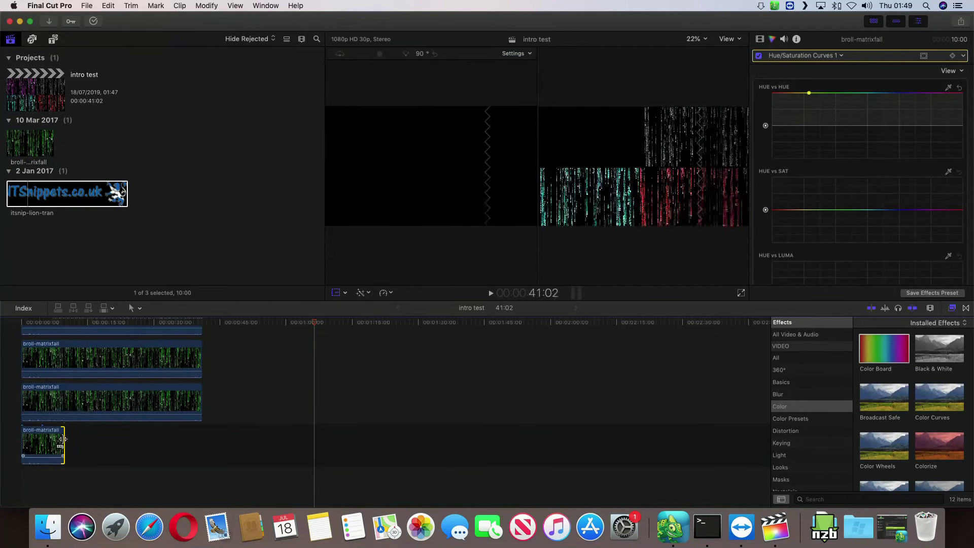
{"action": "left_click", "coordinate": [147, 445]}
Trim the remaining broll-matrixfall clips so each ends at 10:00
{"action": "key", "text": "super+6"}
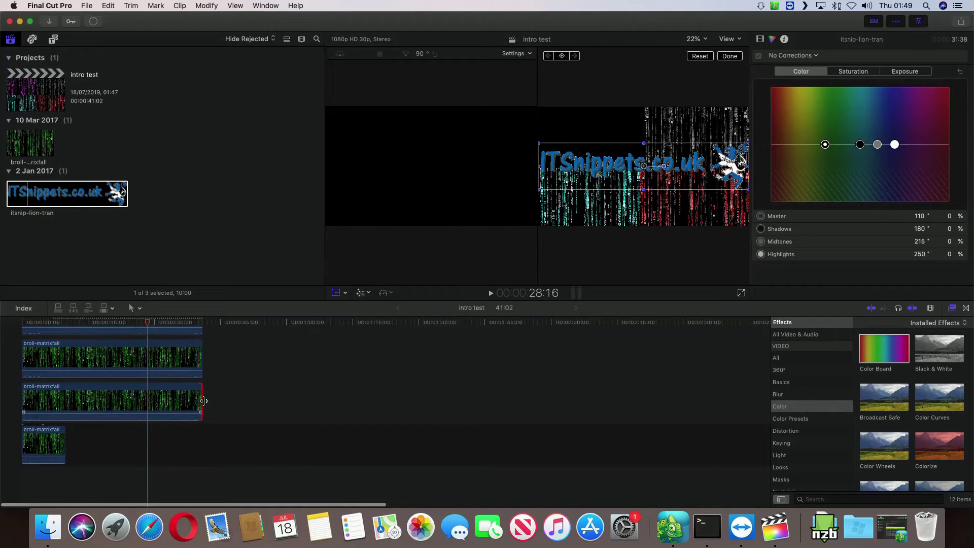
{"action": "left_click", "coordinate": [198, 402]}
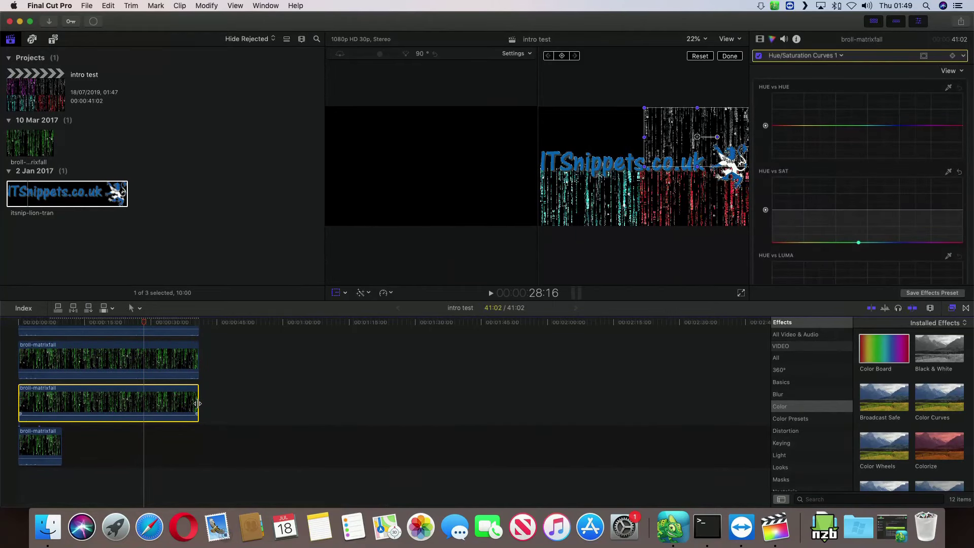
{"action": "left_click_drag", "start_coordinate": [198, 401], "coordinate": [61, 402]}
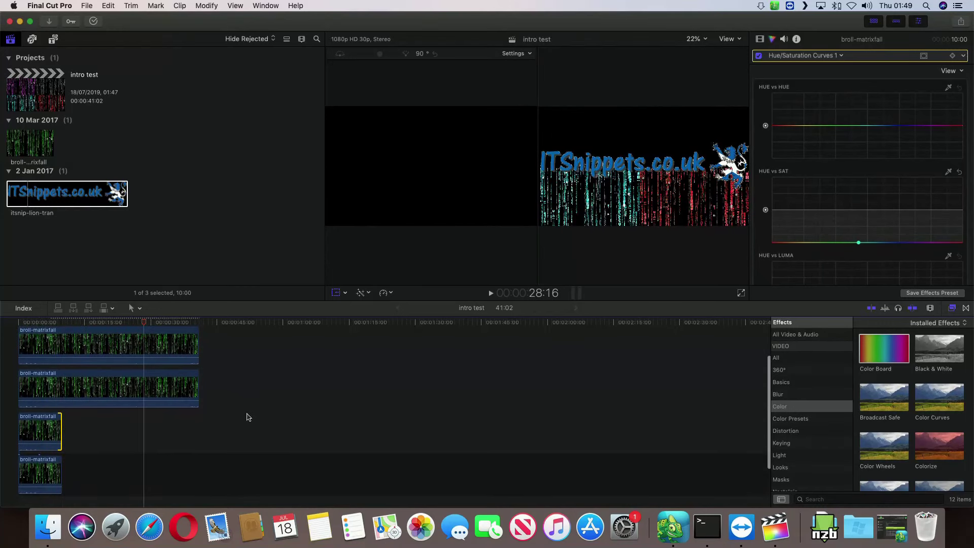
{"action": "key", "text": "super+z"}
{"action": "key", "text": "super+z"}
{"action": "left_click", "coordinate": [198, 442]}
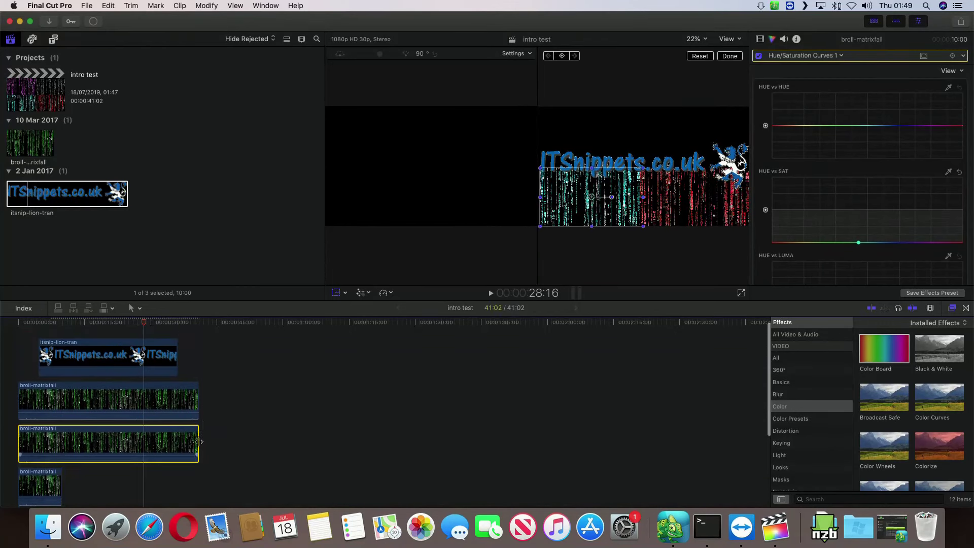
{"action": "left_click_drag", "start_coordinate": [198, 441], "coordinate": [62, 441]}
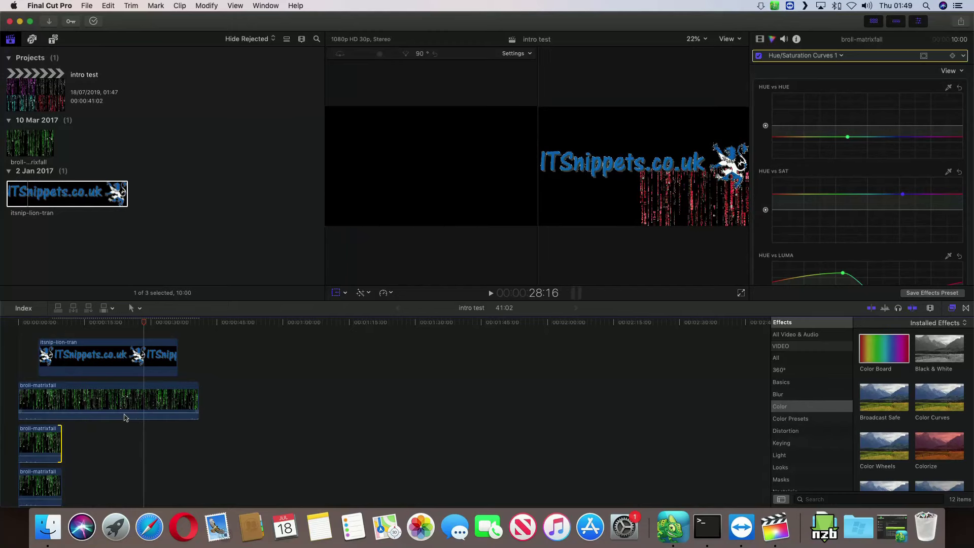
{"action": "left_click", "coordinate": [170, 407]}
{"action": "left_click_drag", "start_coordinate": [200, 402], "coordinate": [64, 404]}
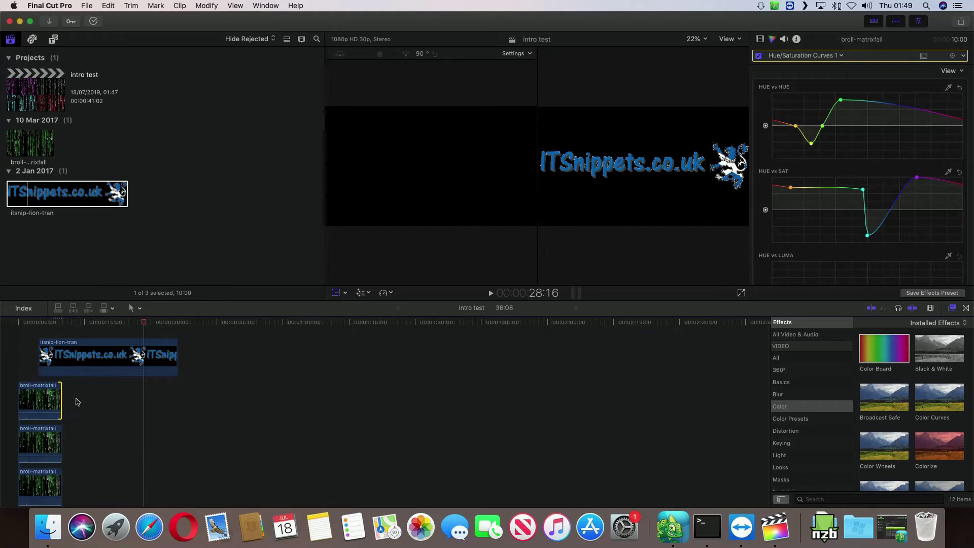
Move the logo clip to the project start and trim its end to 10:00
{"action": "left_click_drag", "start_coordinate": [59, 366], "coordinate": [47, 365]}
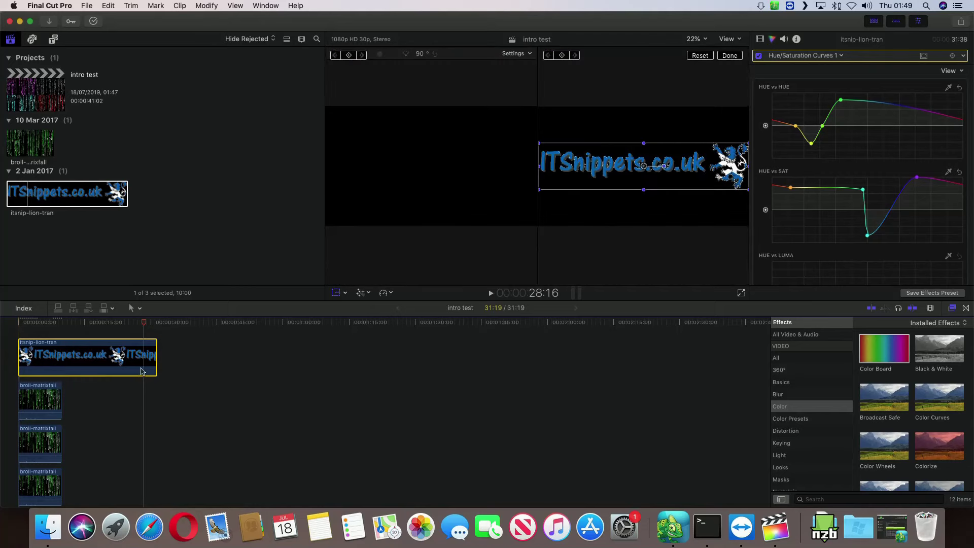
{"action": "left_click_drag", "start_coordinate": [156, 361], "coordinate": [53, 360]}
{"action": "left_click", "coordinate": [117, 372]}
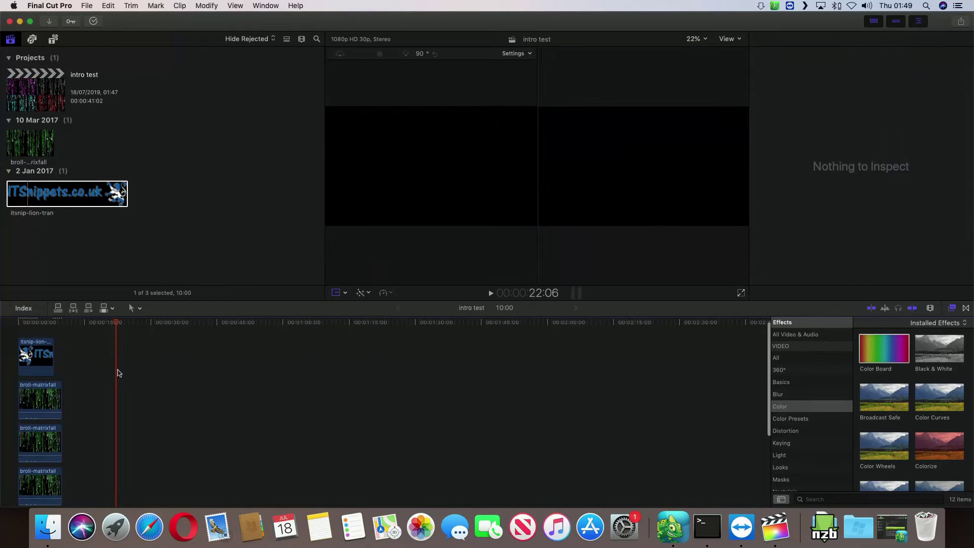
Play the intro from the very start to preview the composite
{"action": "left_click", "coordinate": [34, 331]}
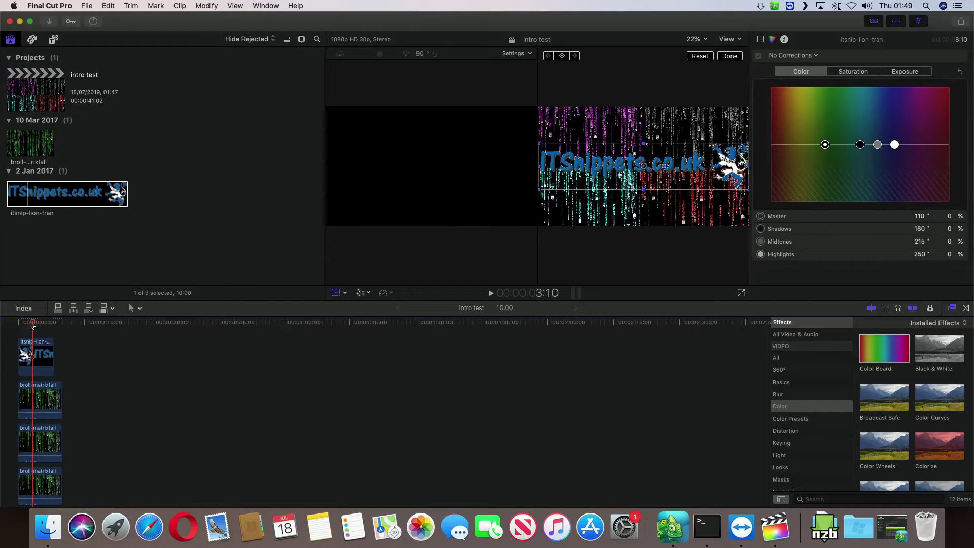
{"action": "left_click_drag", "start_coordinate": [31, 325], "coordinate": [22, 324]}
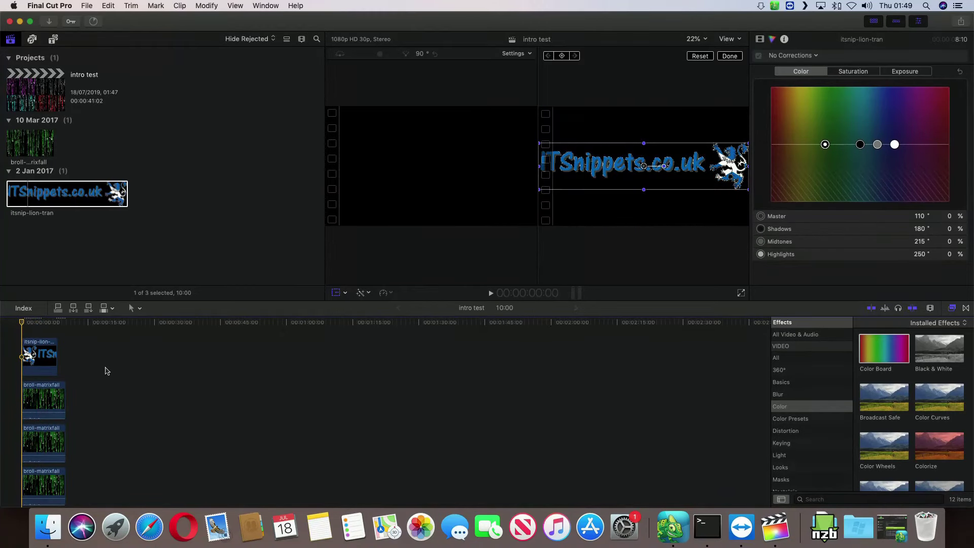
{"action": "key", "text": "space"}
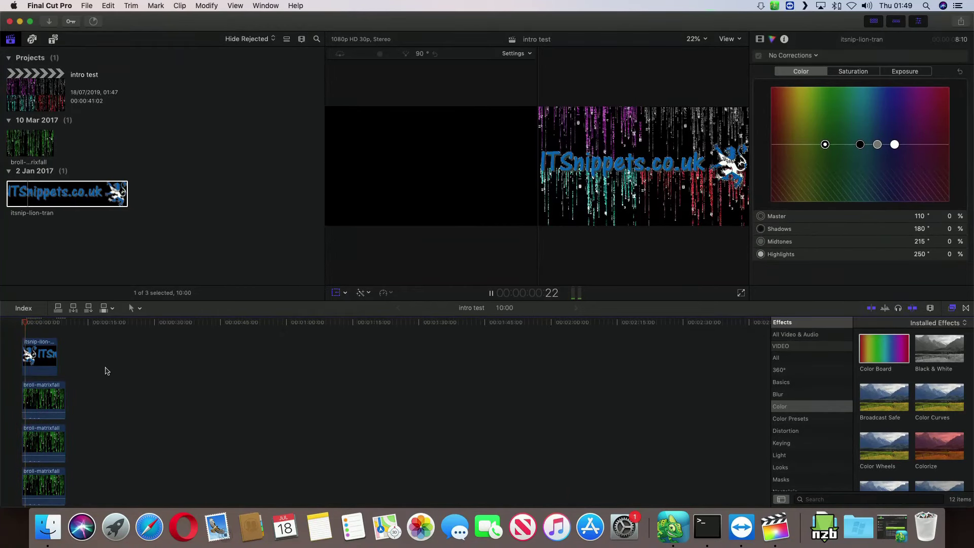
{"action": "key", "text": "space"}
{"action": "key", "text": "shift+t"}
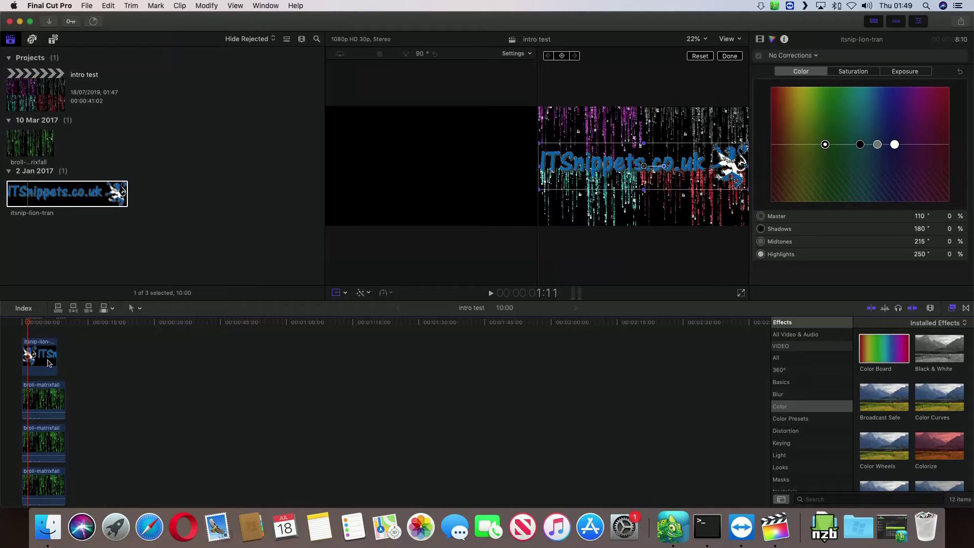
Trim the logo clip's start slightly later and replay the intro to review it
{"action": "left_click_drag", "start_coordinate": [29, 354], "coordinate": [29, 355]}
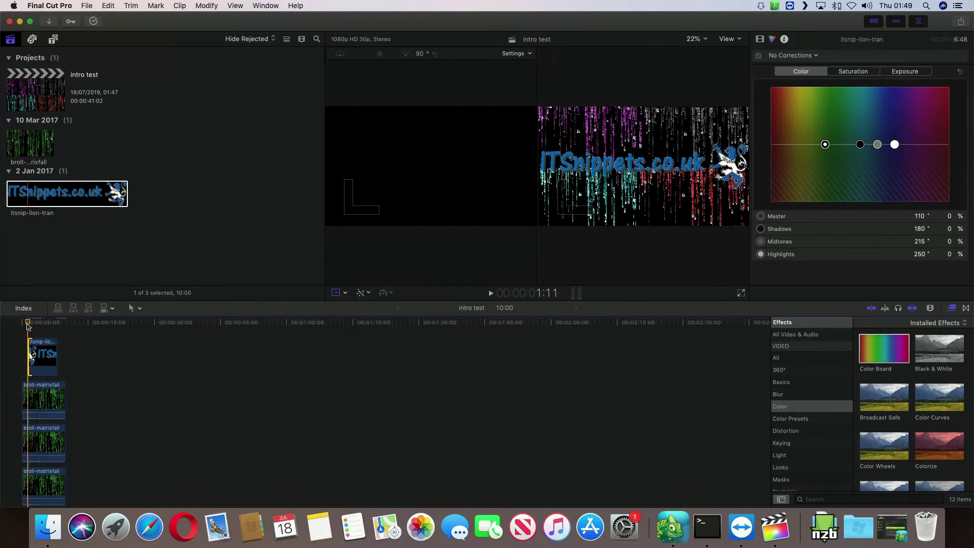
{"action": "left_click", "coordinate": [20, 327]}
{"action": "key", "text": "space"}
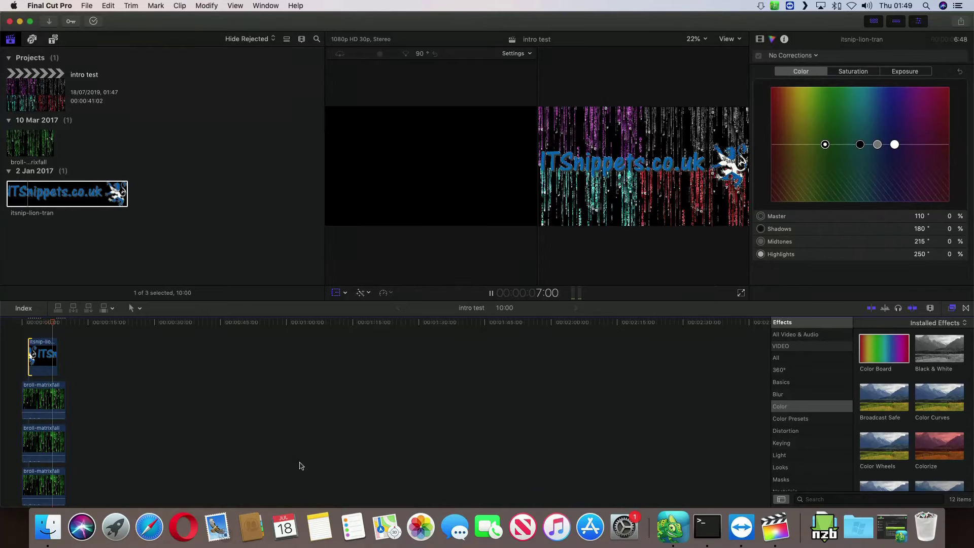
{"action": "key", "text": "space"}
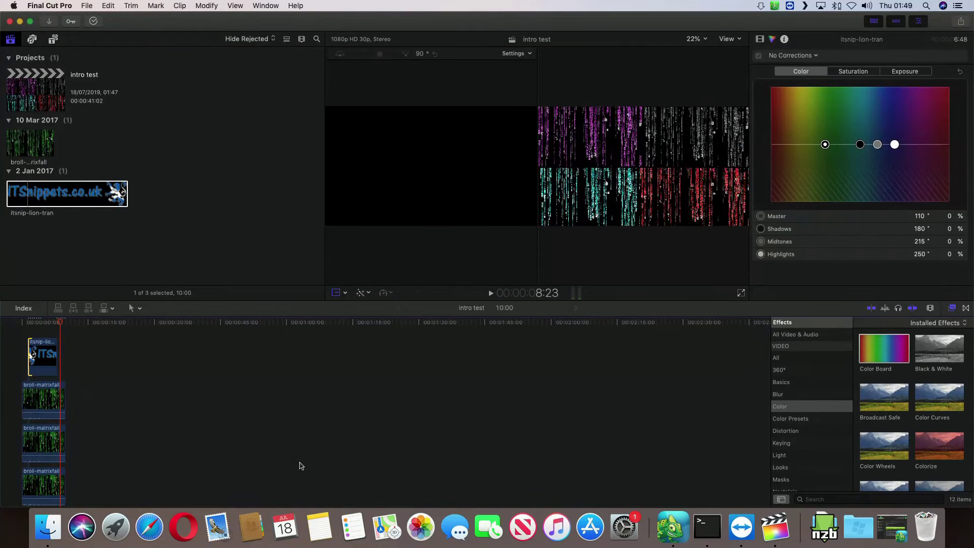
{"action": "scroll", "coordinate": [302, 466], "scroll_direction": "up", "scroll_amount": 2}
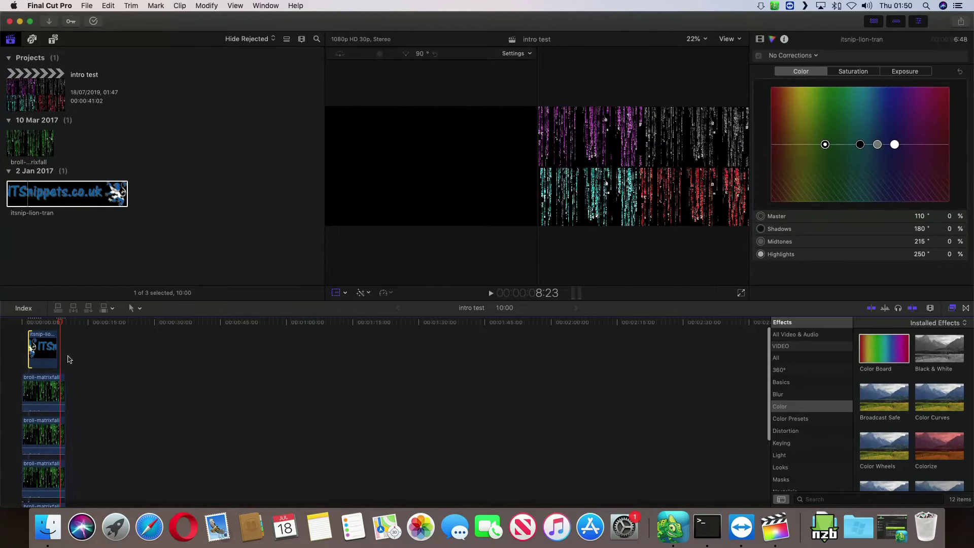
{"action": "left_click", "coordinate": [36, 374]}
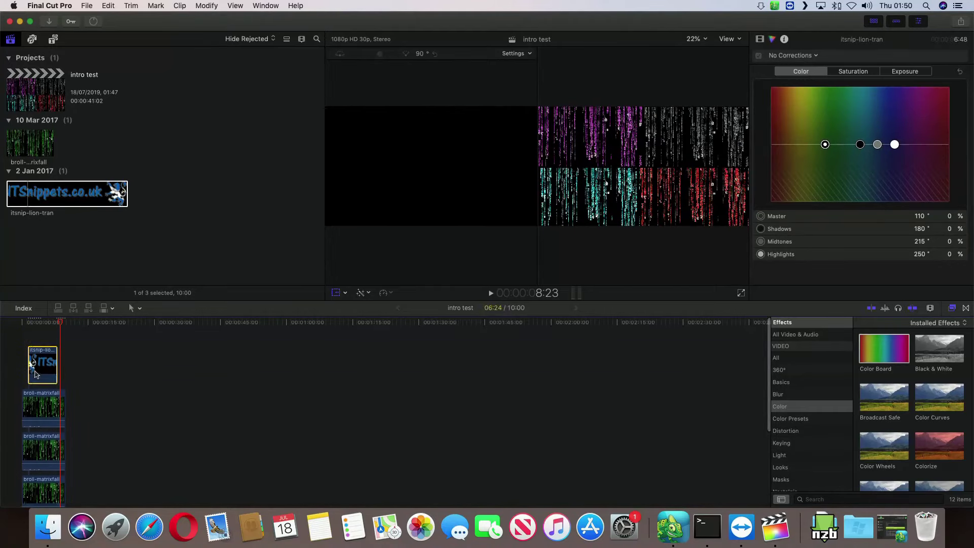
Keyframe the logo's Opacity at 100%, set 0% near the start, and play the fade-in
{"action": "left_click", "coordinate": [36, 337]}
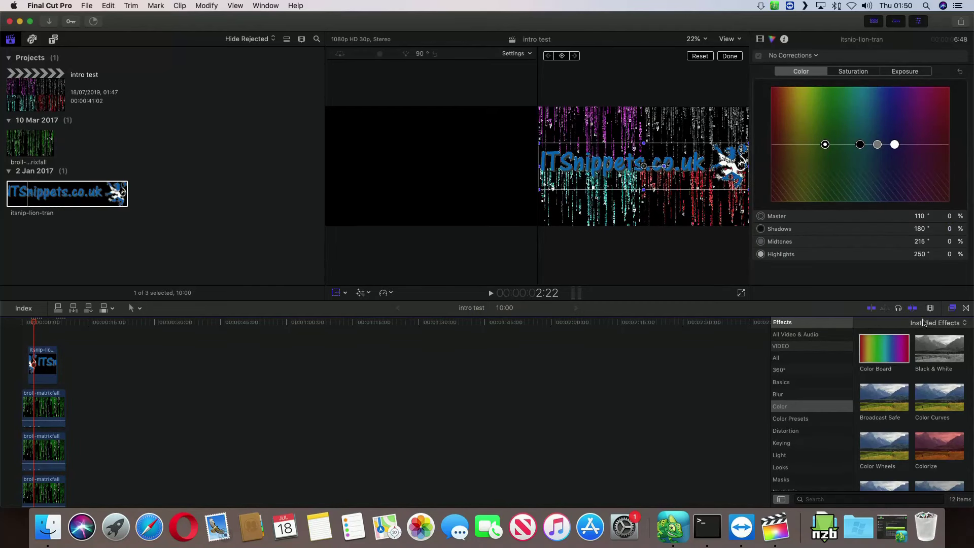
{"action": "left_click", "coordinate": [806, 56]}
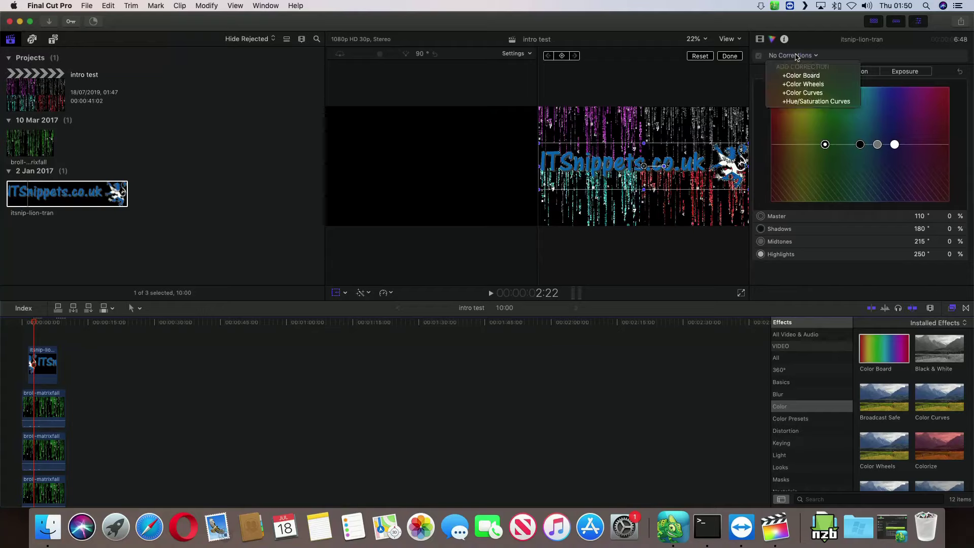
{"action": "left_click", "coordinate": [786, 45]}
{"action": "left_click", "coordinate": [761, 40]}
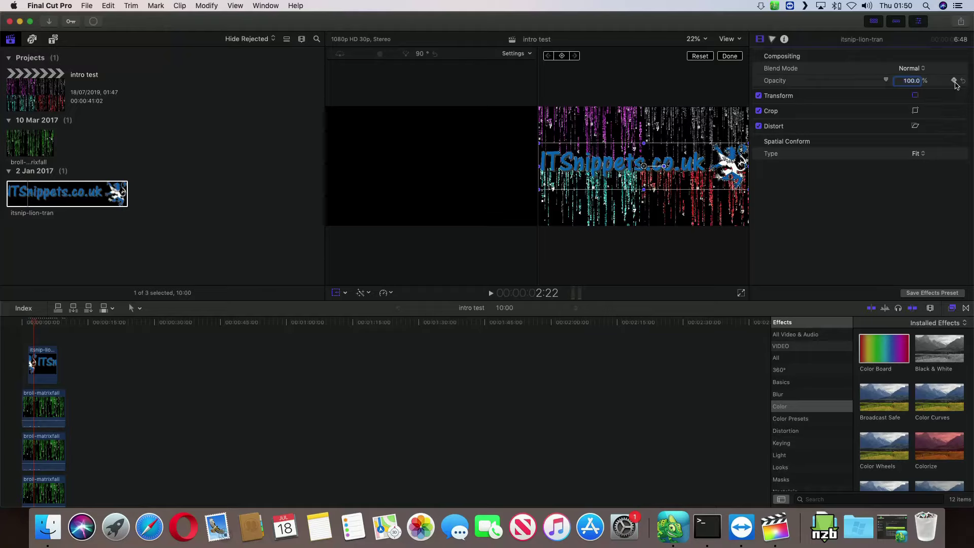
{"action": "left_click", "coordinate": [955, 81]}
{"action": "left_click_drag", "start_coordinate": [34, 323], "coordinate": [30, 323]}
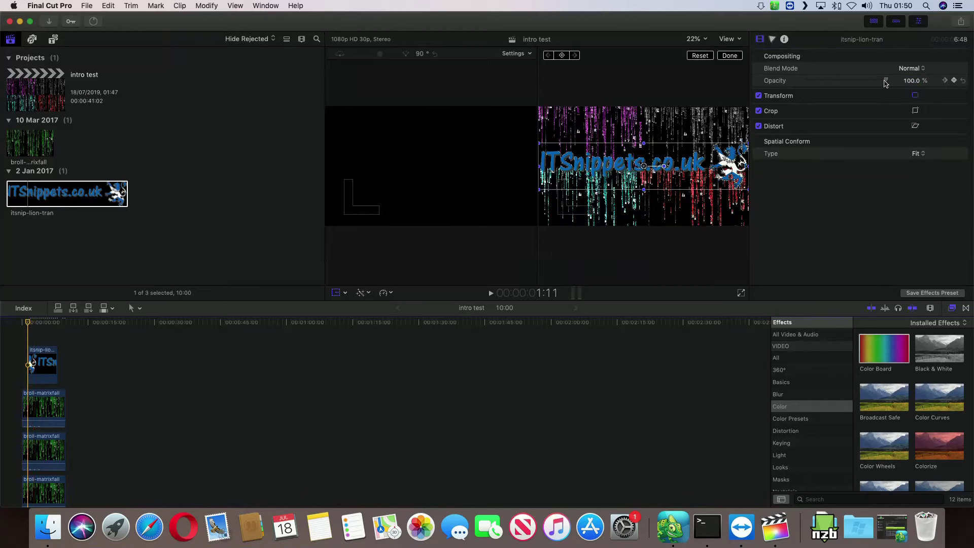
{"action": "left_click_drag", "start_coordinate": [886, 81], "coordinate": [795, 85]}
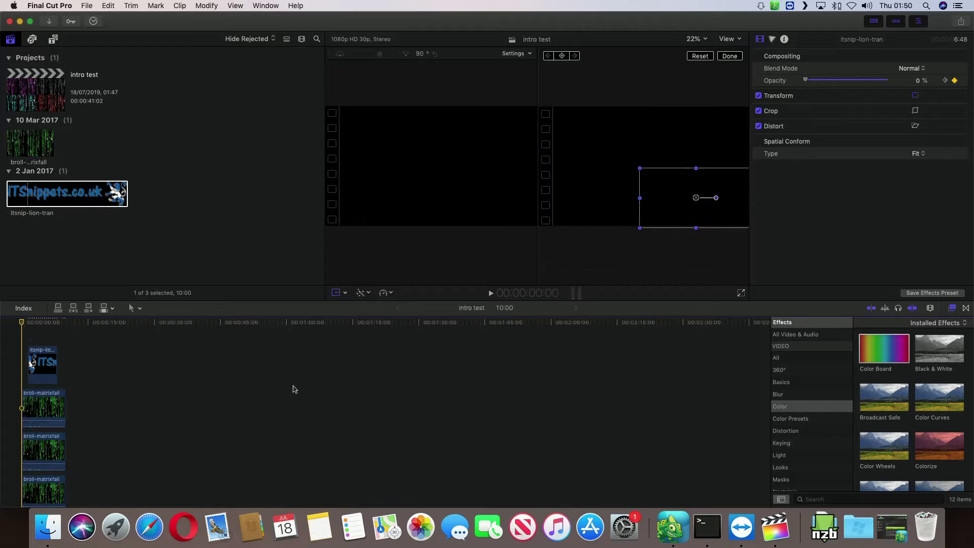
{"action": "left_click", "coordinate": [293, 391]}
{"action": "key", "text": "space"}
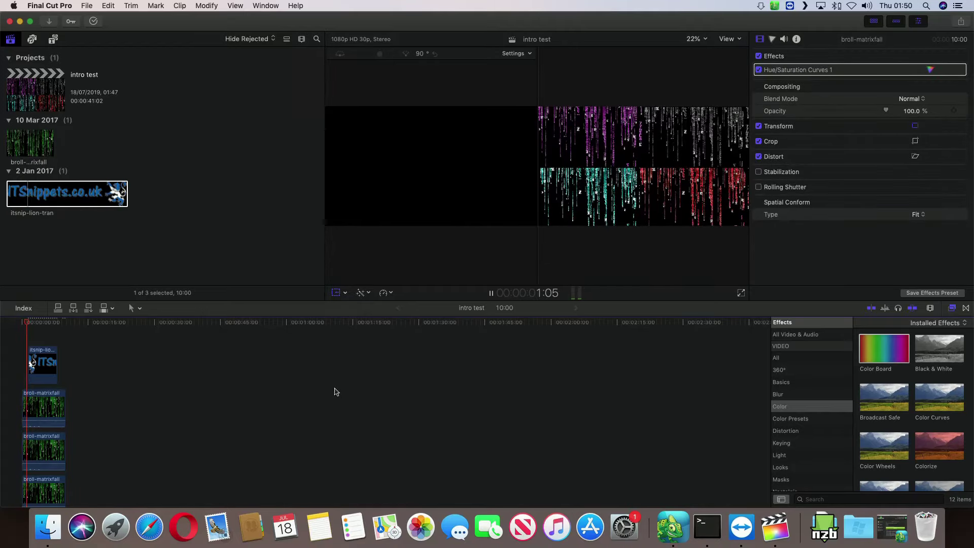
Add a 100% Opacity keyframe near six seconds and drop opacity to 0% at about 8:04
{"action": "key", "text": "space"}
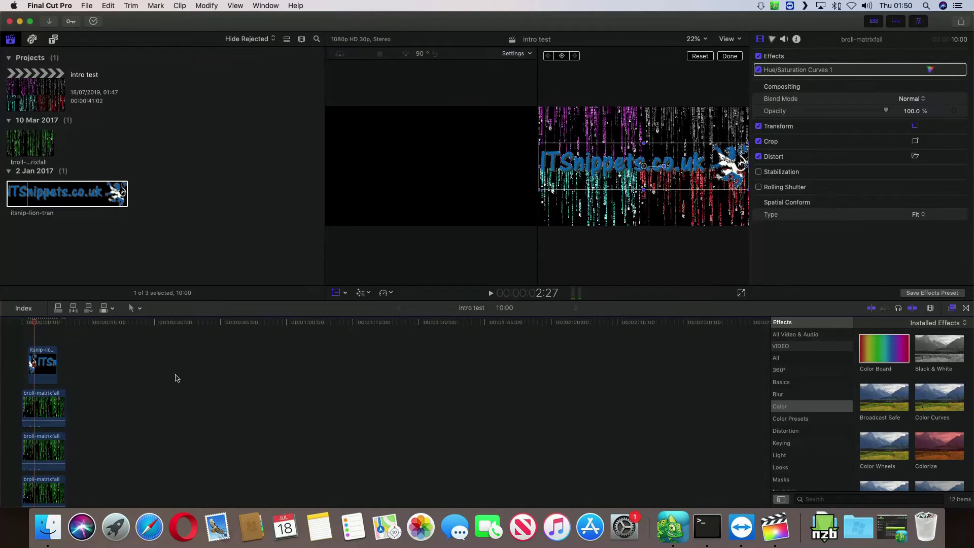
{"action": "left_click", "coordinate": [53, 328]}
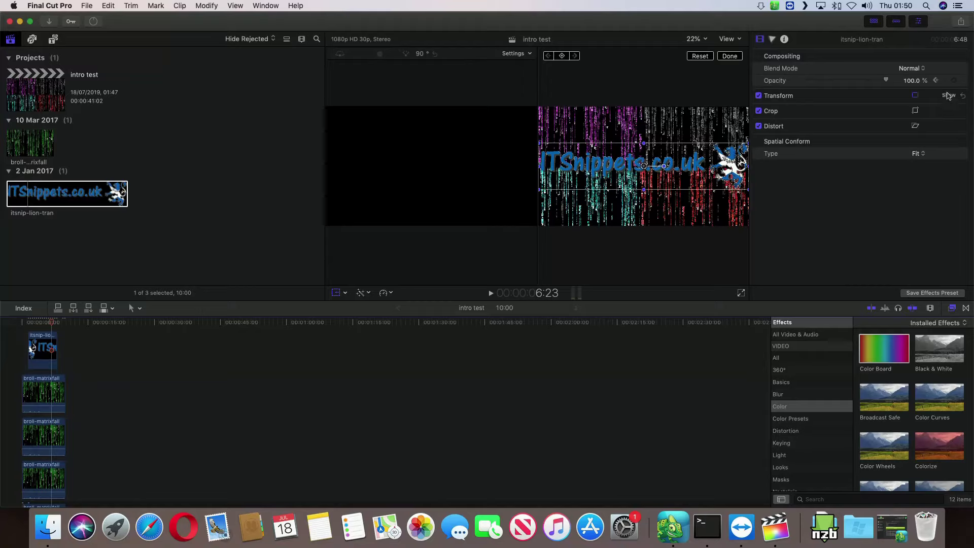
{"action": "left_click", "coordinate": [953, 82]}
{"action": "left_click", "coordinate": [490, 292]}
{"action": "key", "text": "space"}
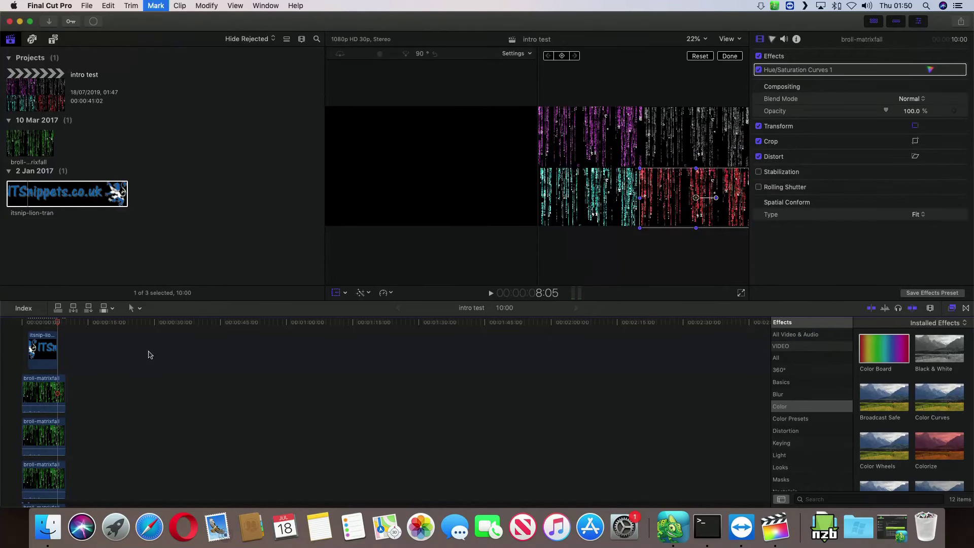
{"action": "key", "text": "Left"}
{"action": "key", "text": "Left"}
{"action": "key", "text": "Left"}
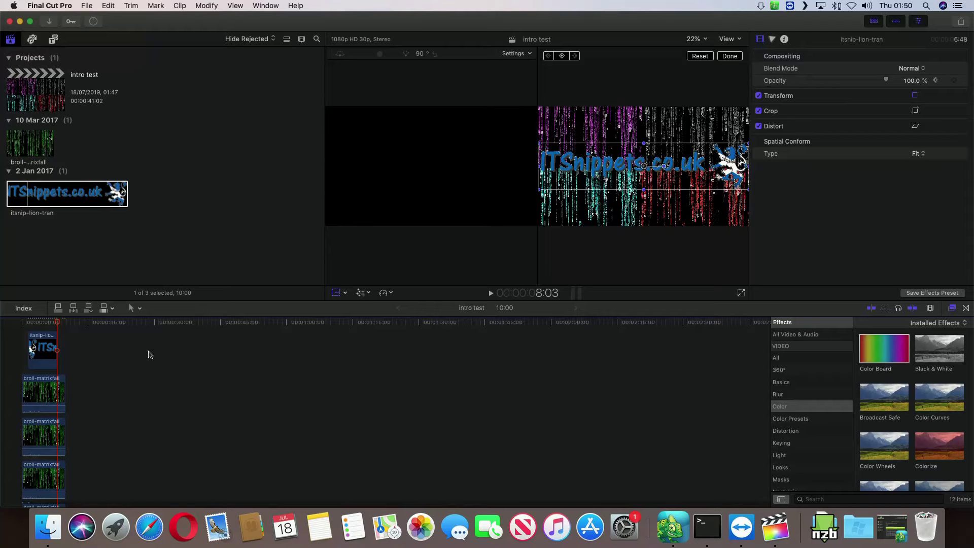
{"action": "key", "text": "Right"}
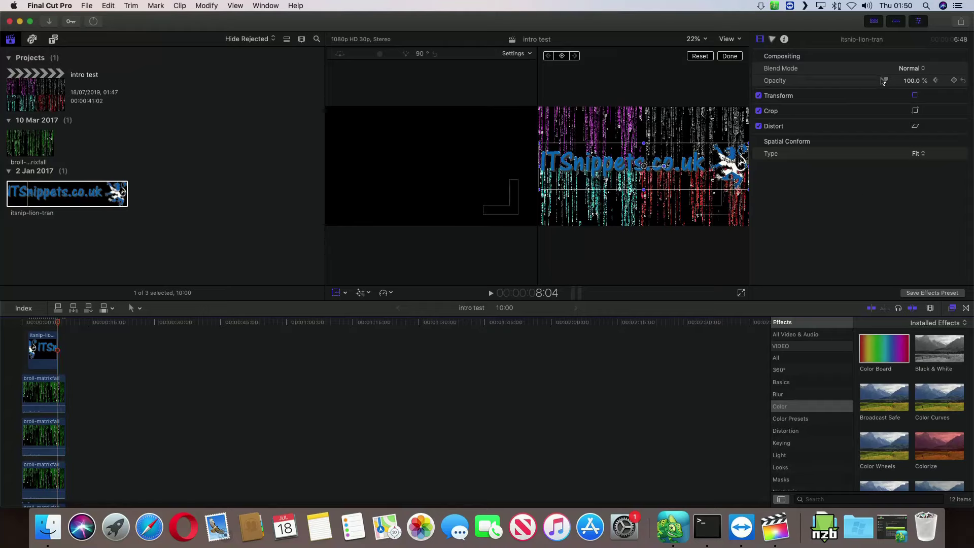
{"action": "left_click_drag", "start_coordinate": [887, 81], "coordinate": [761, 86]}
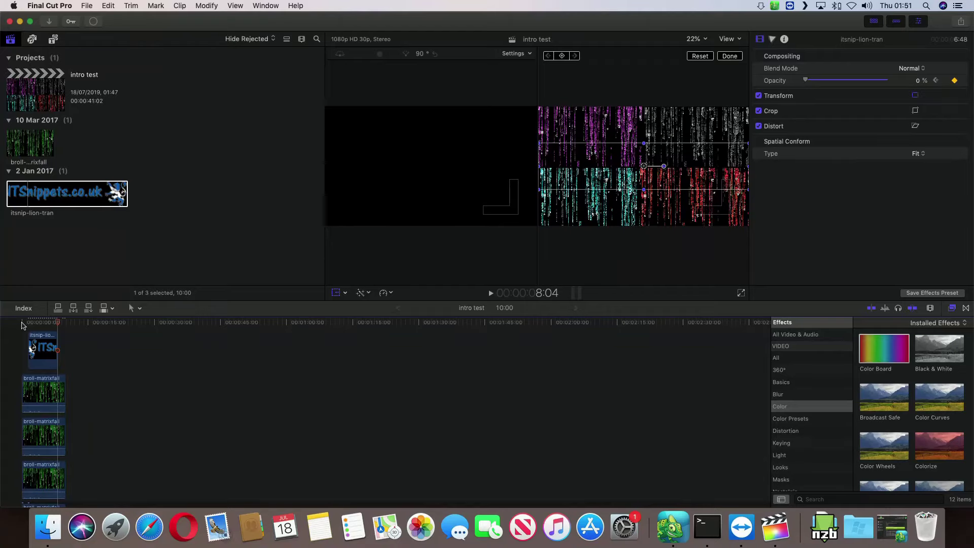
Play the intro from the start to review the logo fade-out
{"action": "left_click", "coordinate": [23, 323]}
{"action": "key", "text": "space"}
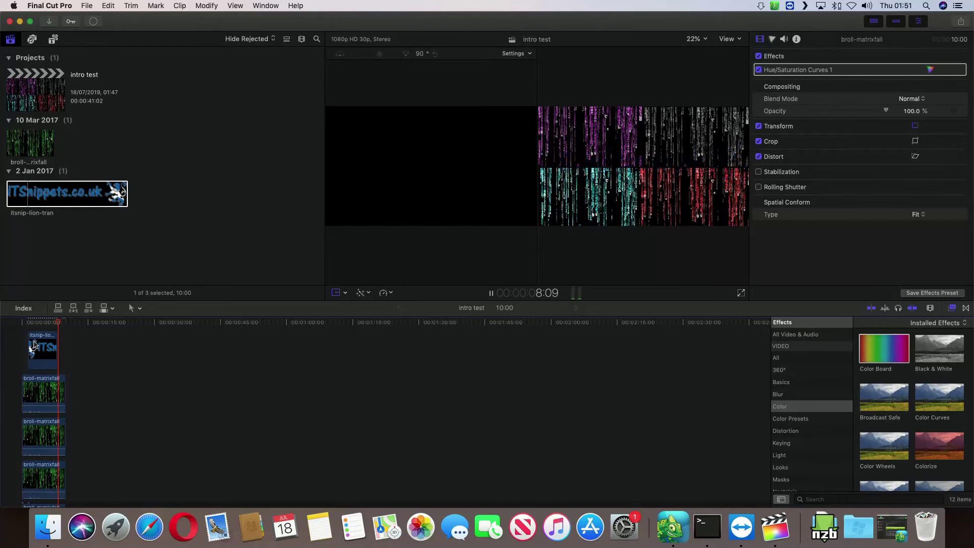
{"action": "key", "text": "space"}
{"action": "scroll", "coordinate": [33, 345], "scroll_direction": "up", "scroll_amount": 1}
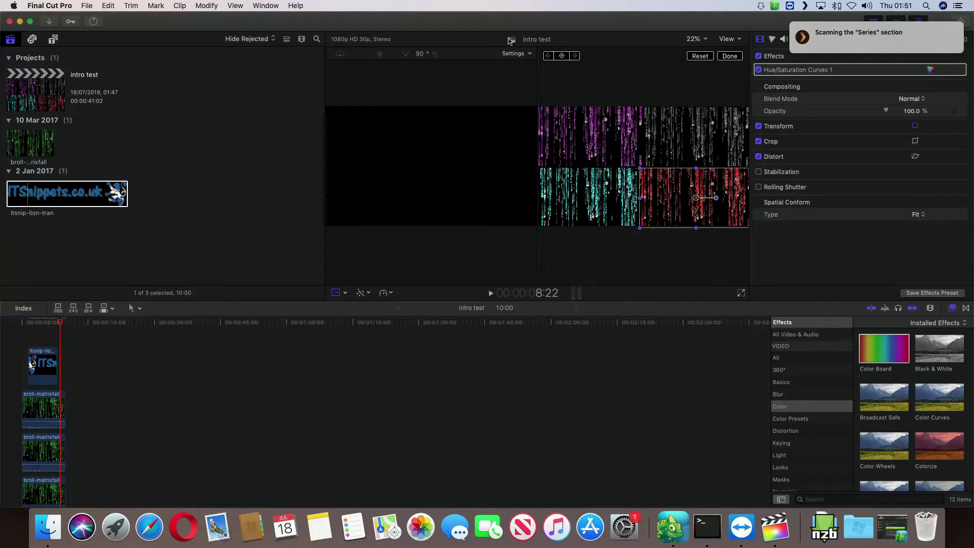
Try the browser's clip display, list view and library list options, restoring each
{"action": "left_click", "coordinate": [300, 40]}
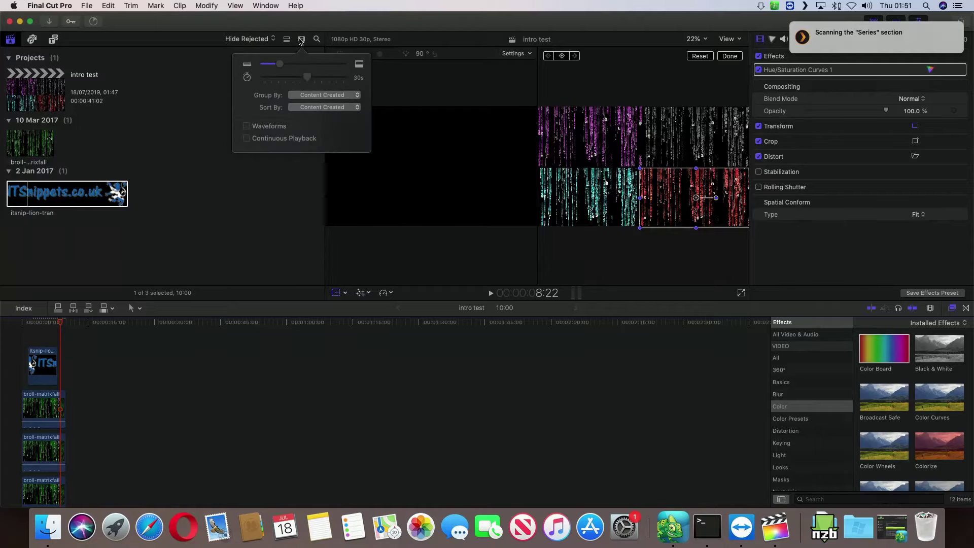
{"action": "left_click", "coordinate": [284, 40]}
{"action": "left_click", "coordinate": [286, 39]}
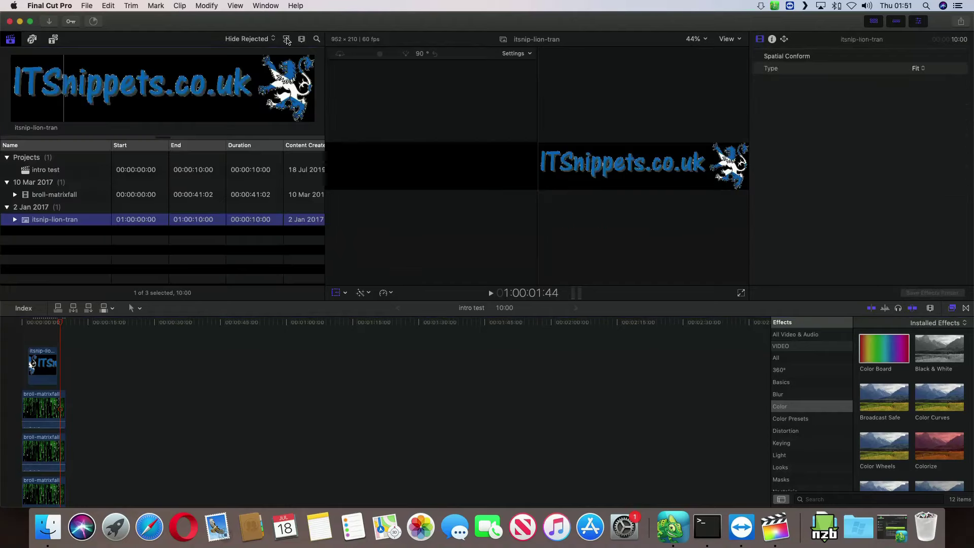
{"action": "left_click", "coordinate": [287, 40]}
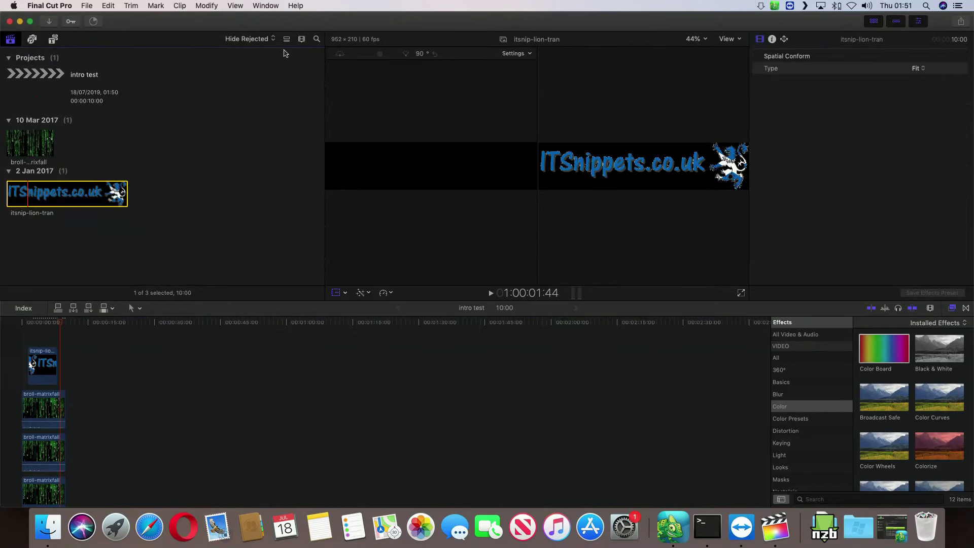
{"action": "left_click", "coordinate": [10, 39]}
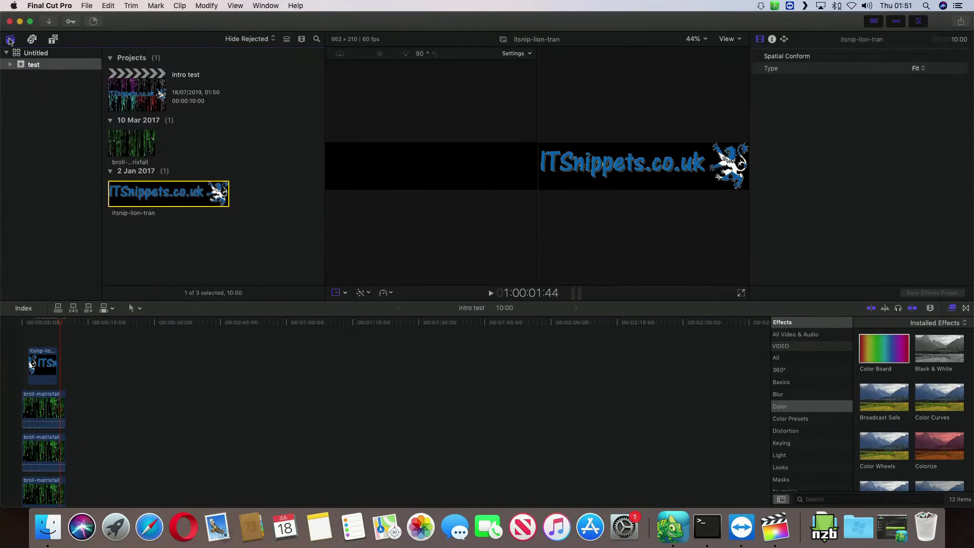
{"action": "left_click", "coordinate": [10, 39]}
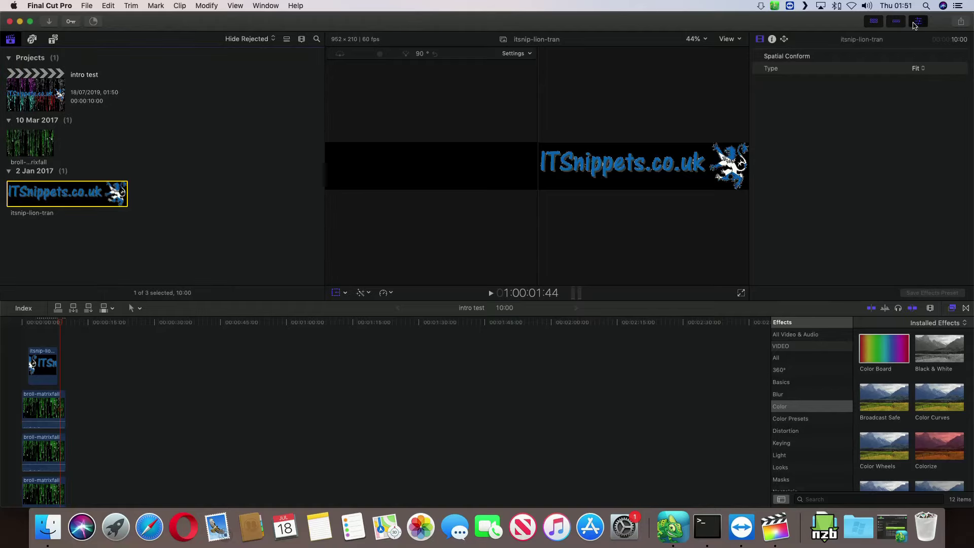
Hide the inspector and browser so the viewer fills the top, keeping the timeline visible
{"action": "left_click", "coordinate": [917, 22]}
{"action": "left_click", "coordinate": [897, 22]}
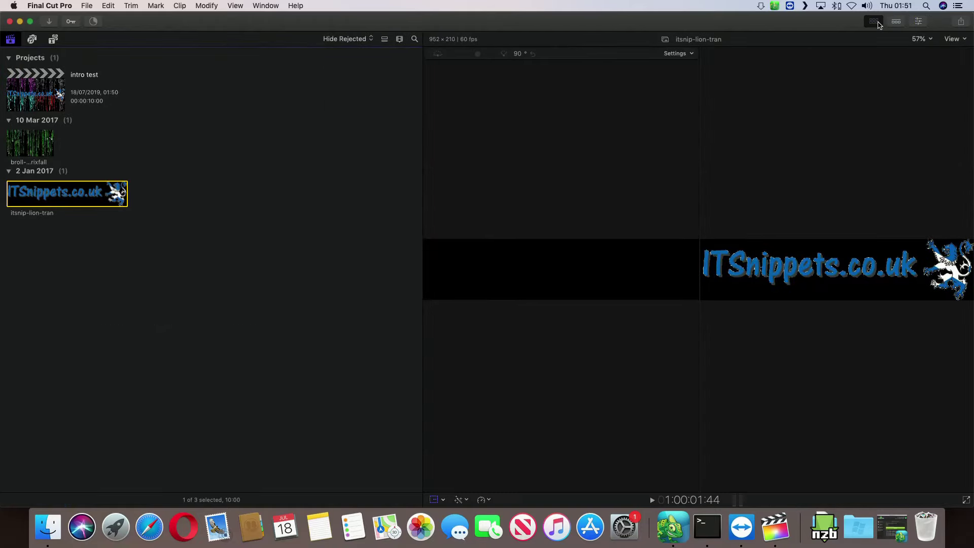
{"action": "left_click", "coordinate": [898, 23]}
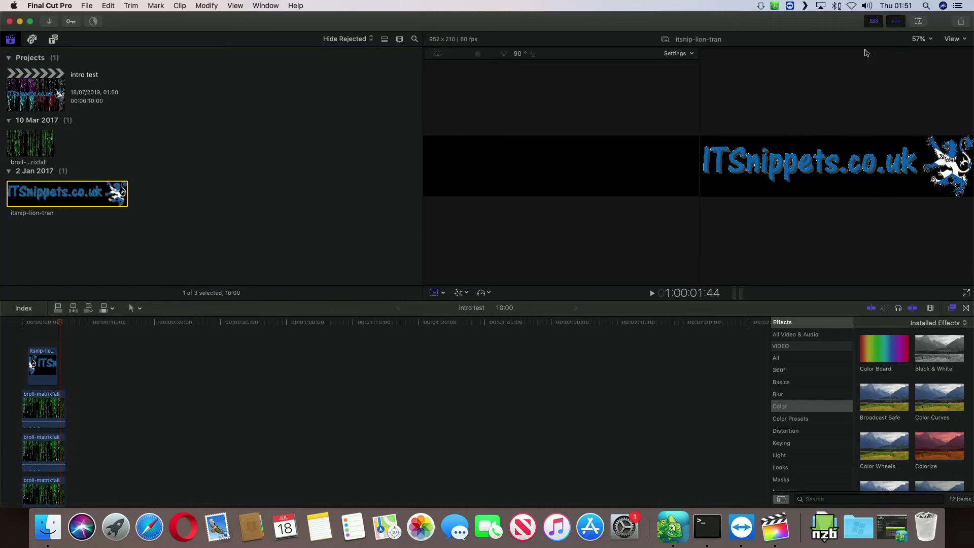
{"action": "left_click", "coordinate": [873, 22]}
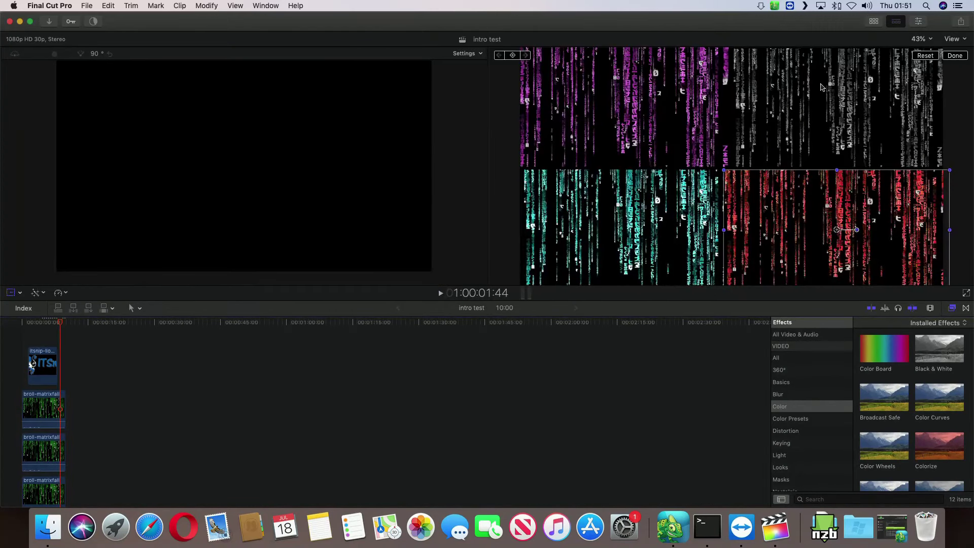
Stretch the magenta quadrant down and widen the cyan quadrant to close their gaps
{"action": "left_click", "coordinate": [609, 140]}
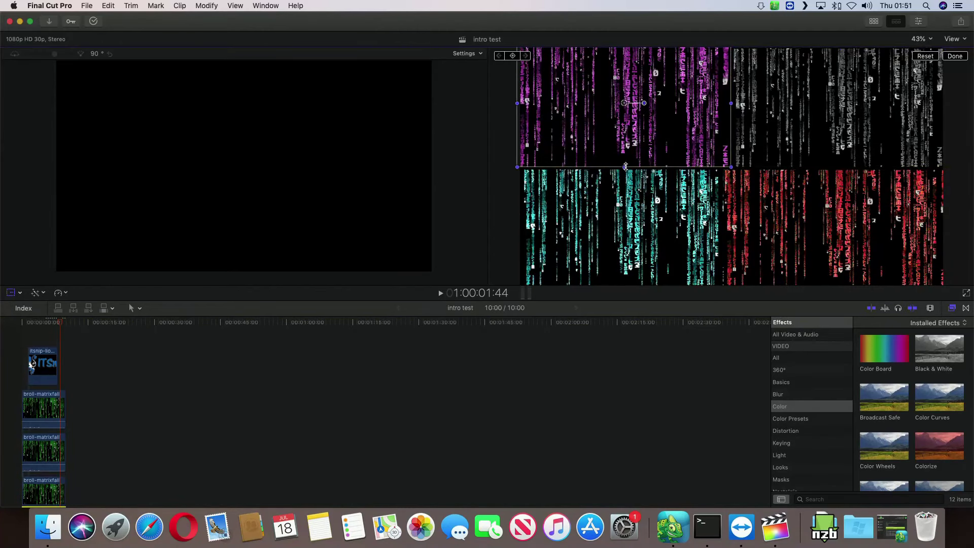
{"action": "left_click_drag", "start_coordinate": [625, 168], "coordinate": [625, 169]}
{"action": "left_click", "coordinate": [527, 231]}
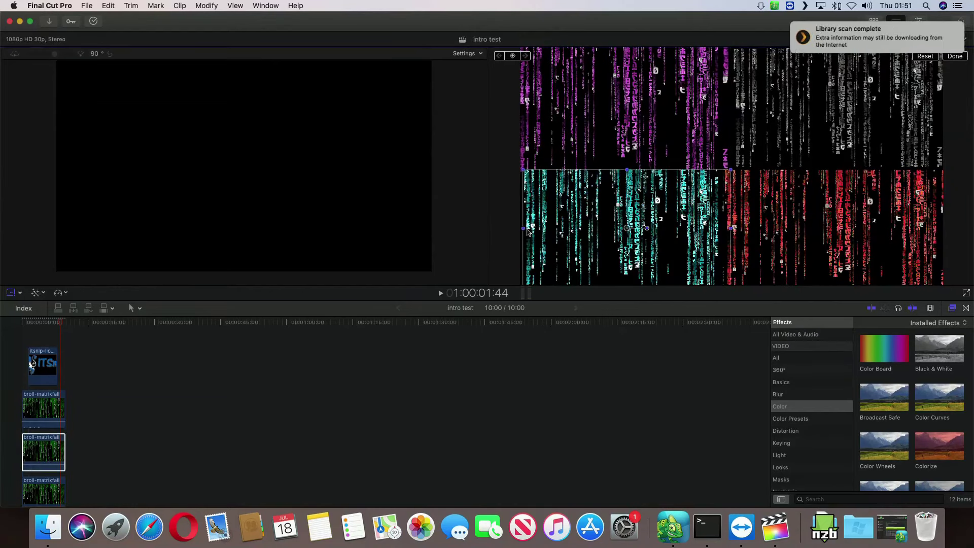
{"action": "left_click_drag", "start_coordinate": [528, 231], "coordinate": [519, 228]}
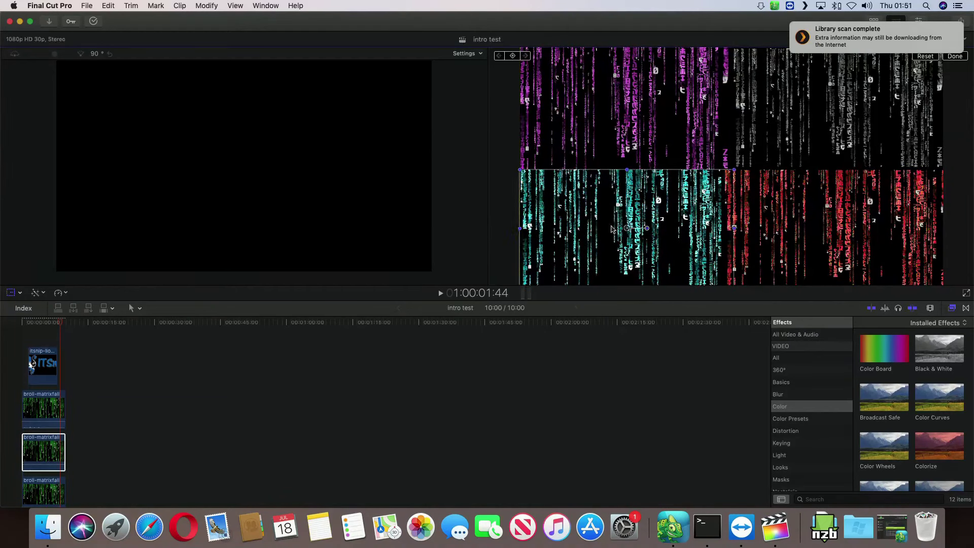
Stretch the red quadrant left and the grey quadrant left and down, then return to the start
{"action": "left_click", "coordinate": [761, 223]}
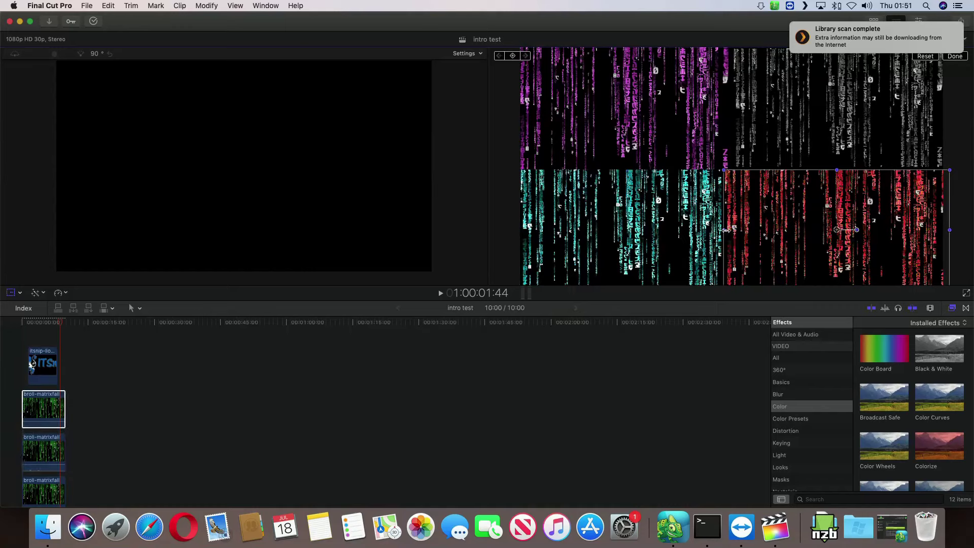
{"action": "left_click_drag", "start_coordinate": [725, 230], "coordinate": [723, 230]}
{"action": "left_click", "coordinate": [733, 115]}
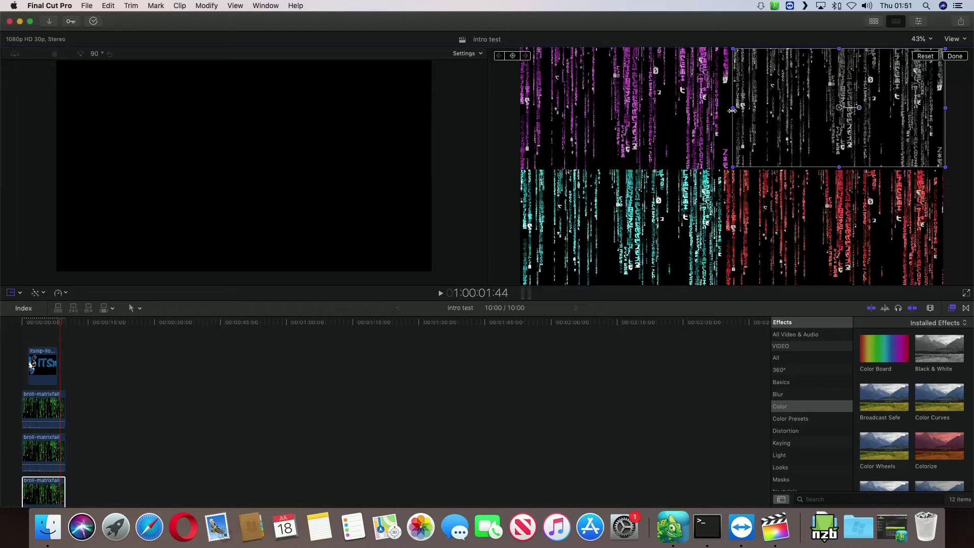
{"action": "left_click_drag", "start_coordinate": [732, 110], "coordinate": [728, 111]}
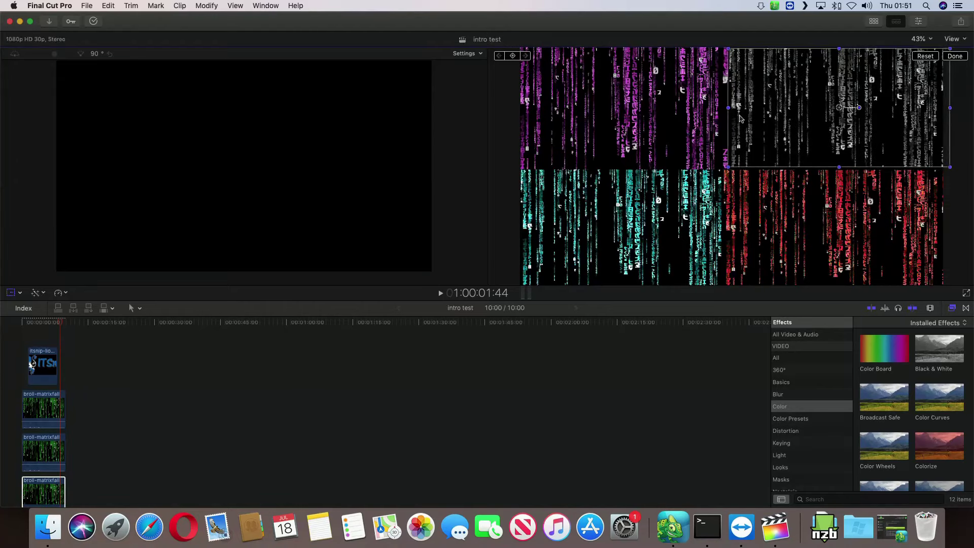
{"action": "left_click_drag", "start_coordinate": [838, 168], "coordinate": [839, 173]}
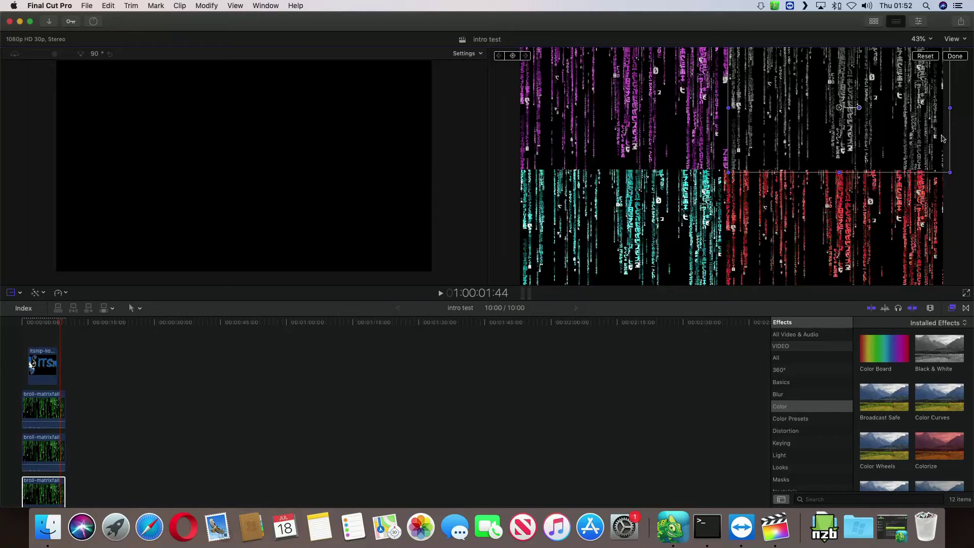
{"action": "left_click", "coordinate": [576, 239]}
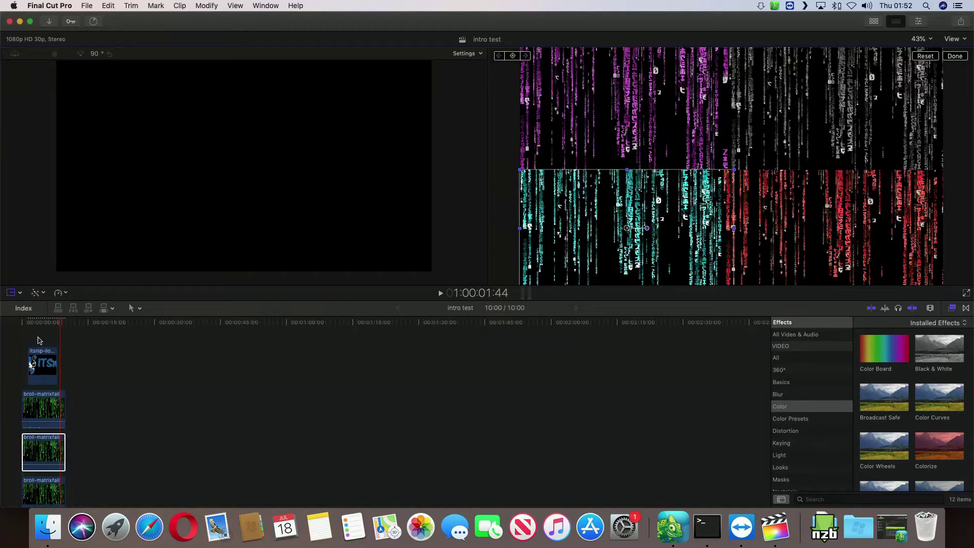
{"action": "left_click", "coordinate": [22, 325]}
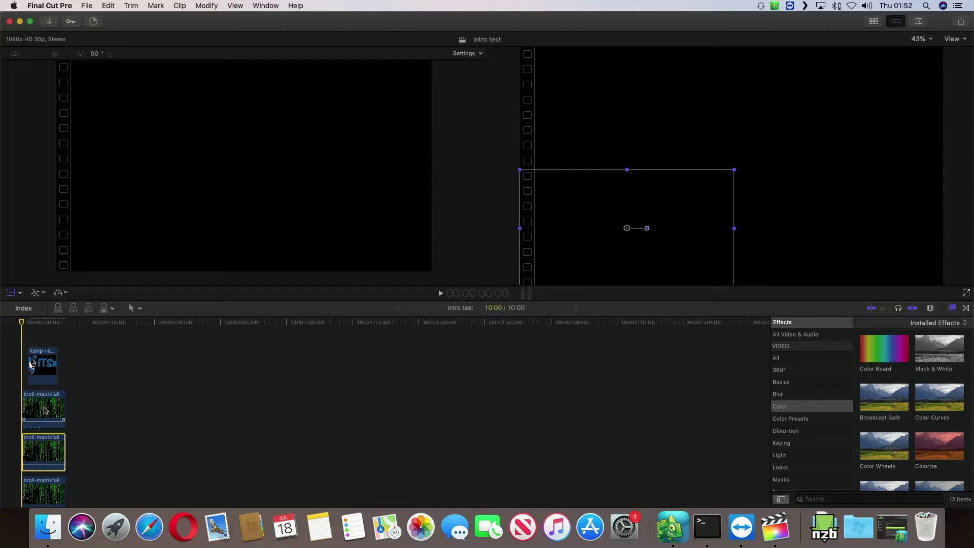
{"action": "key", "text": "space"}
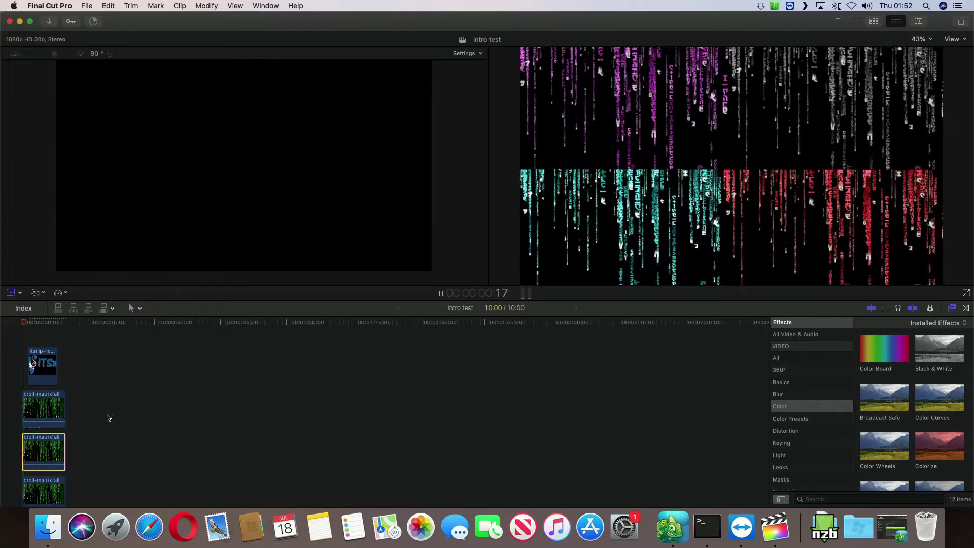